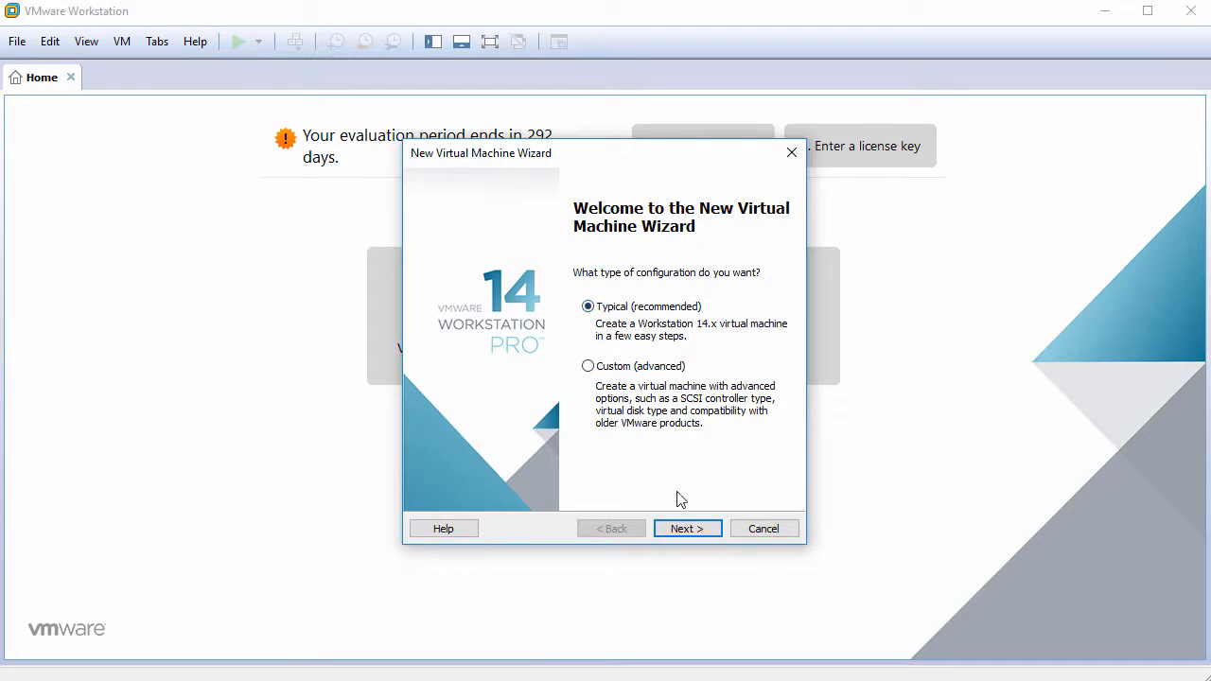
- Choose to install the operating system later in the New Virtual Machine Wizard
left_click(688, 530)
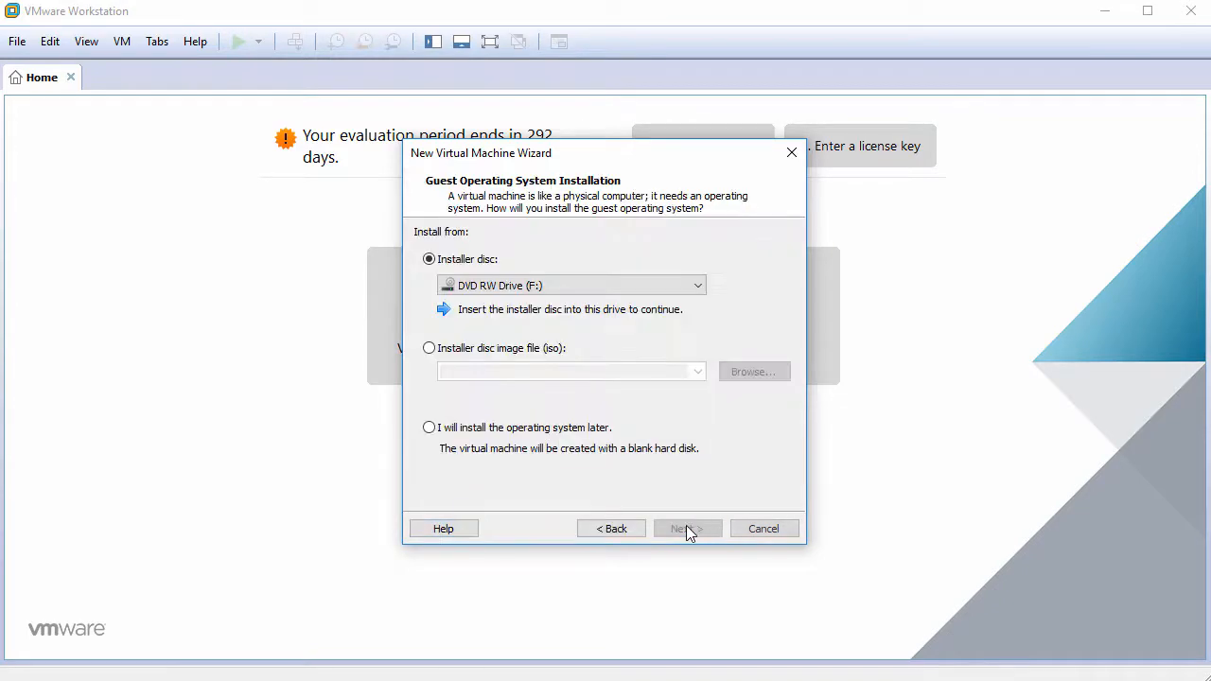
left_click(507, 436)
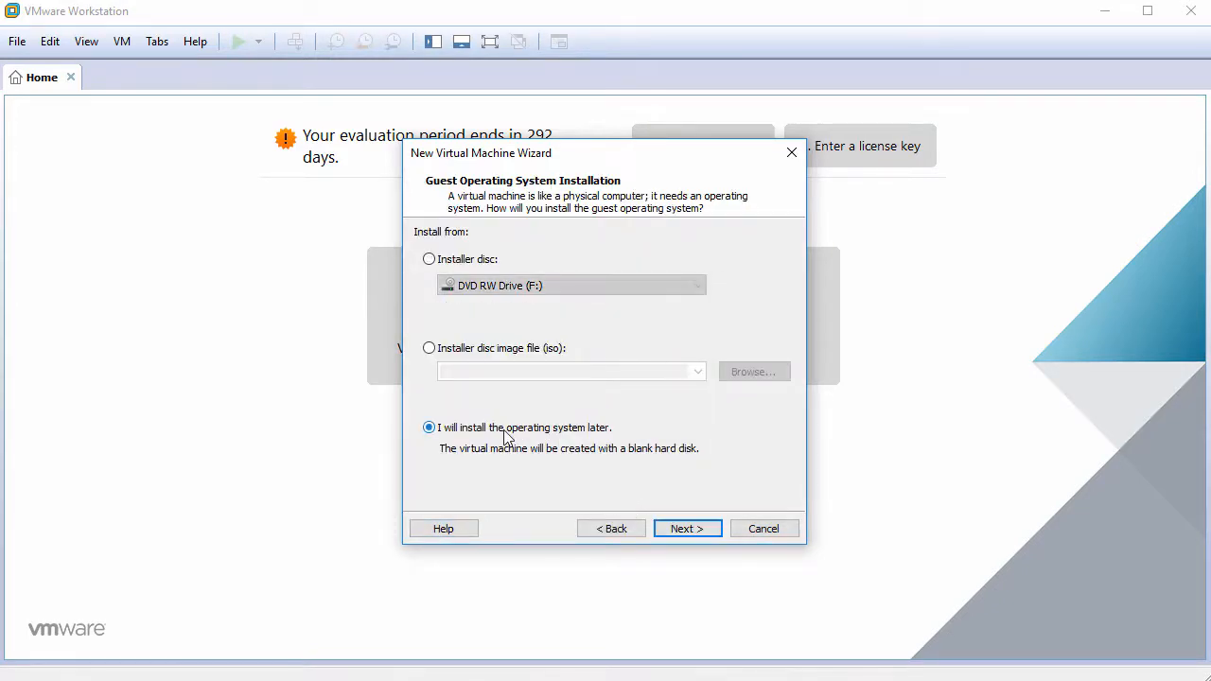
left_click(701, 532)
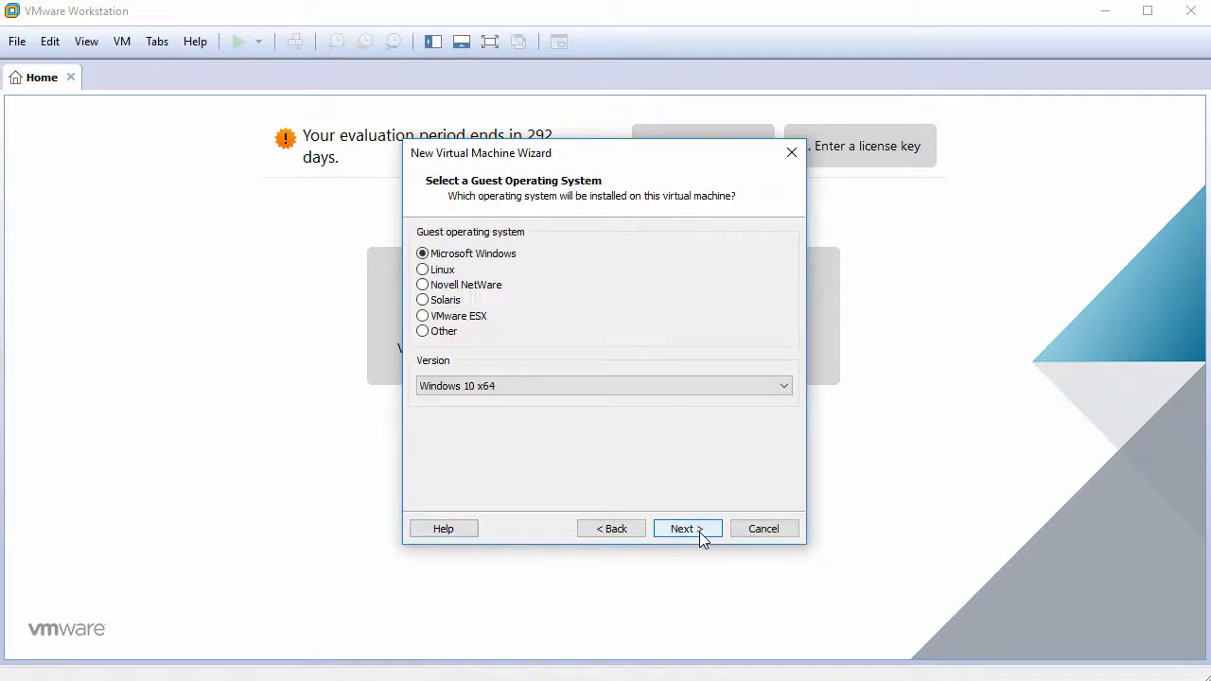
- Set the guest operating system to Linux, version Debian 9.x 64-bit
left_click(450, 273)
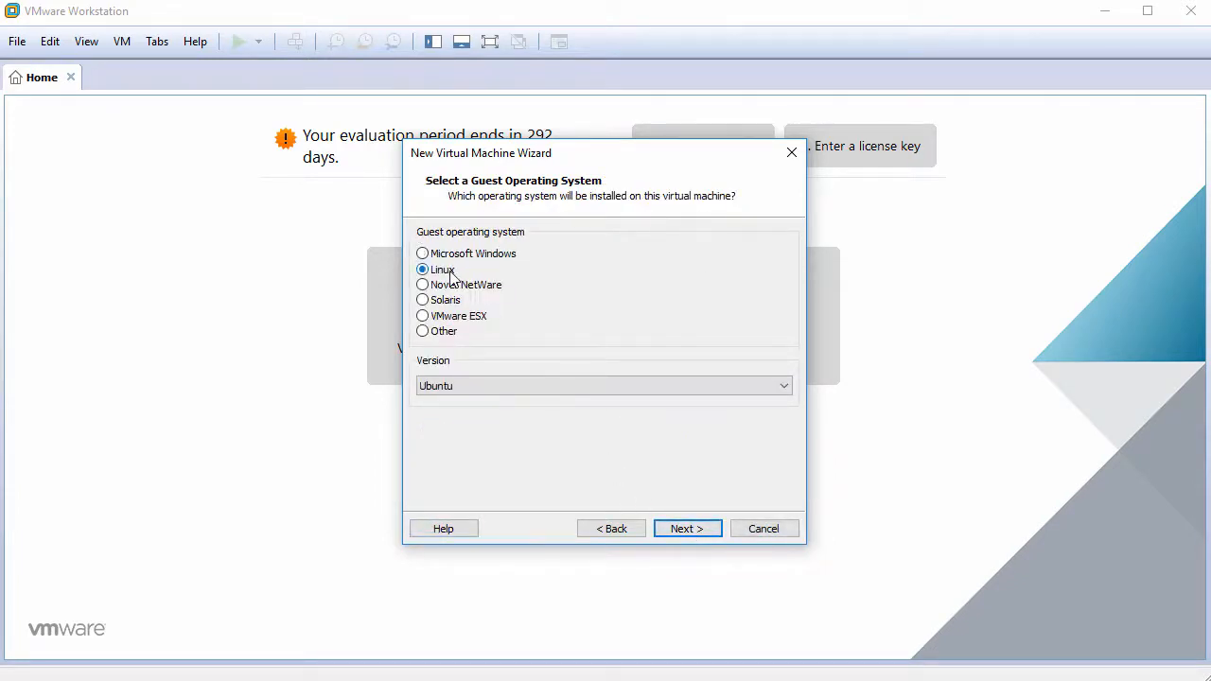
left_click(624, 386)
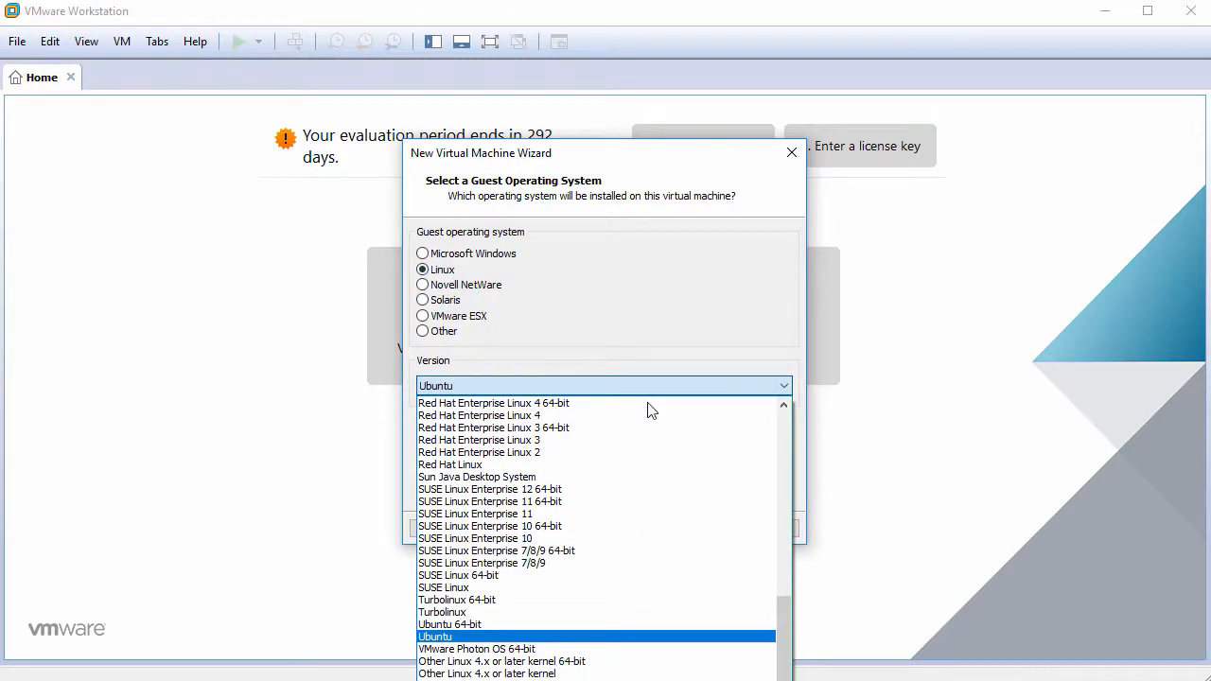
left_click_drag(782, 618, 770, 460)
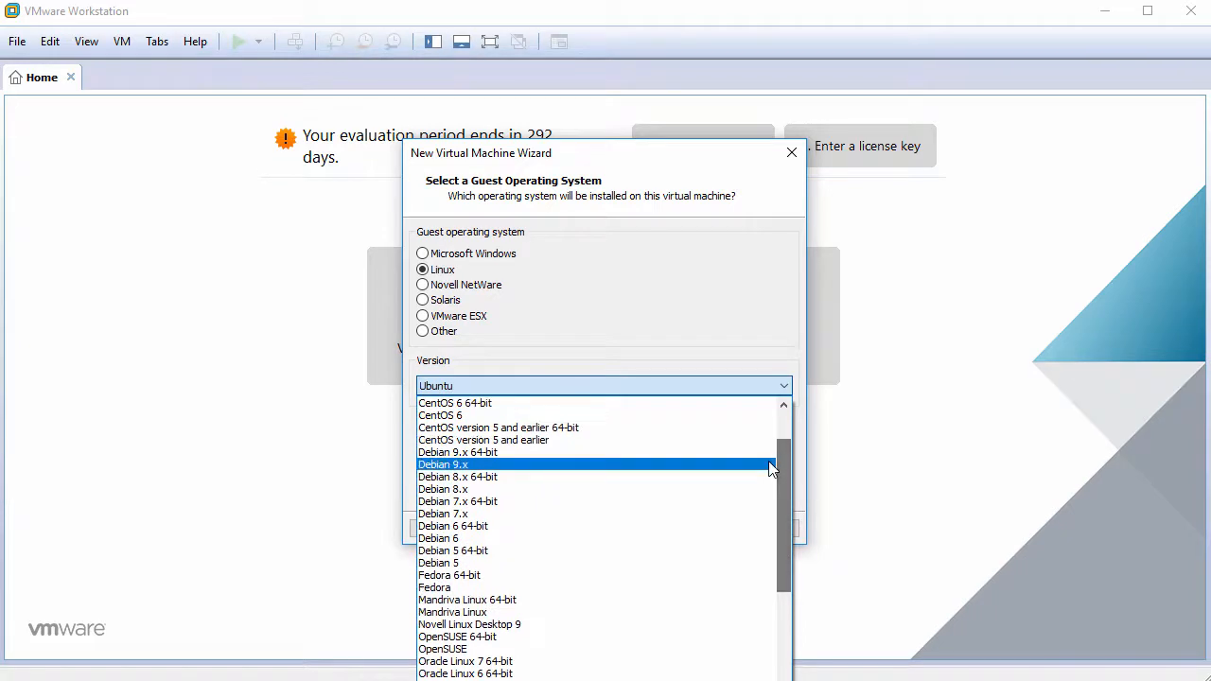
left_click(723, 454)
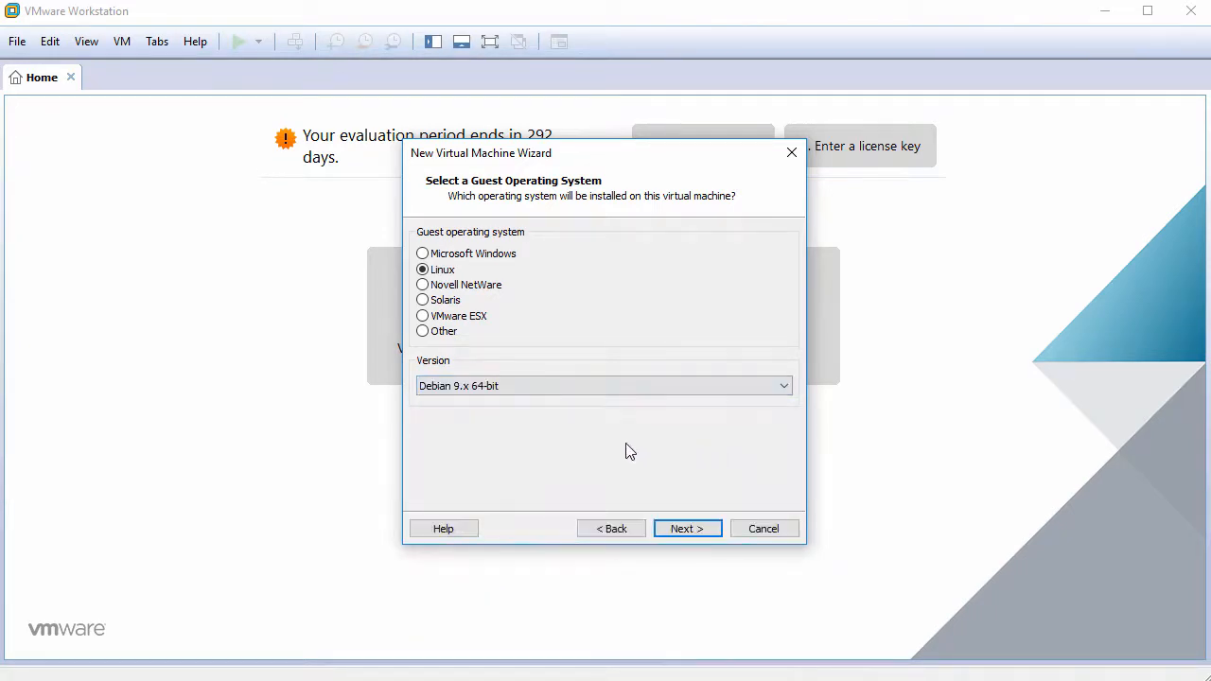
- Name the VM Debian9.4GNOME and give it a 60 GB maximum disk size
left_click(685, 528)
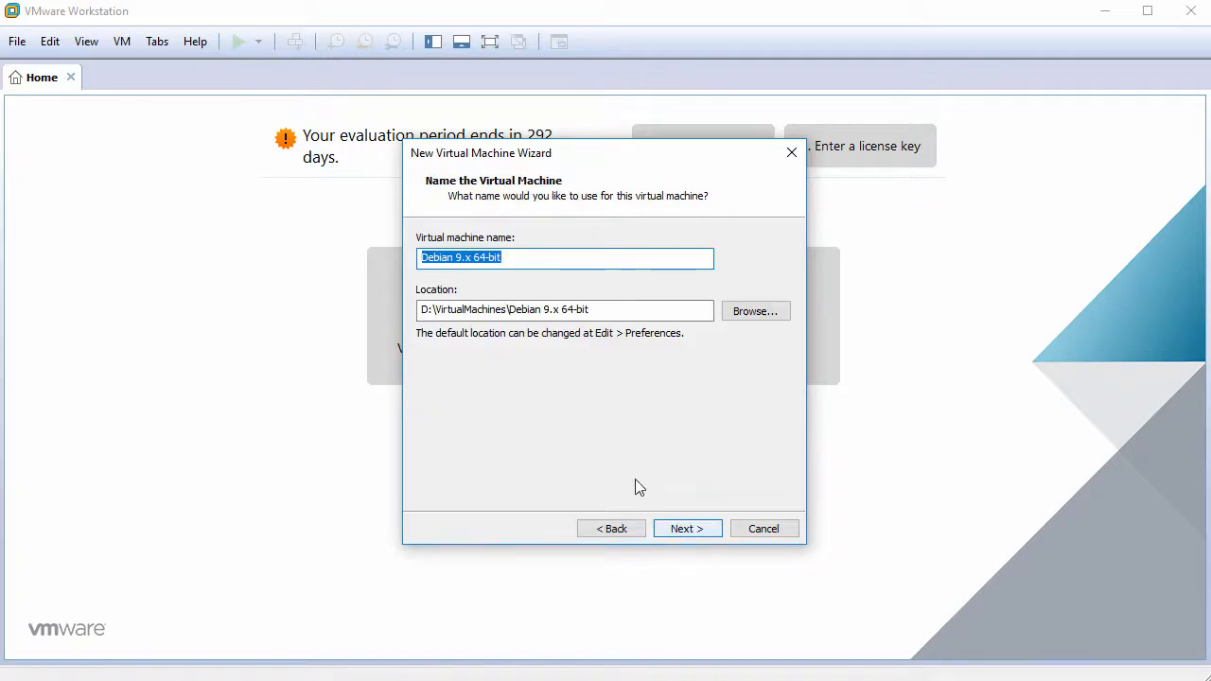
type("Deb")
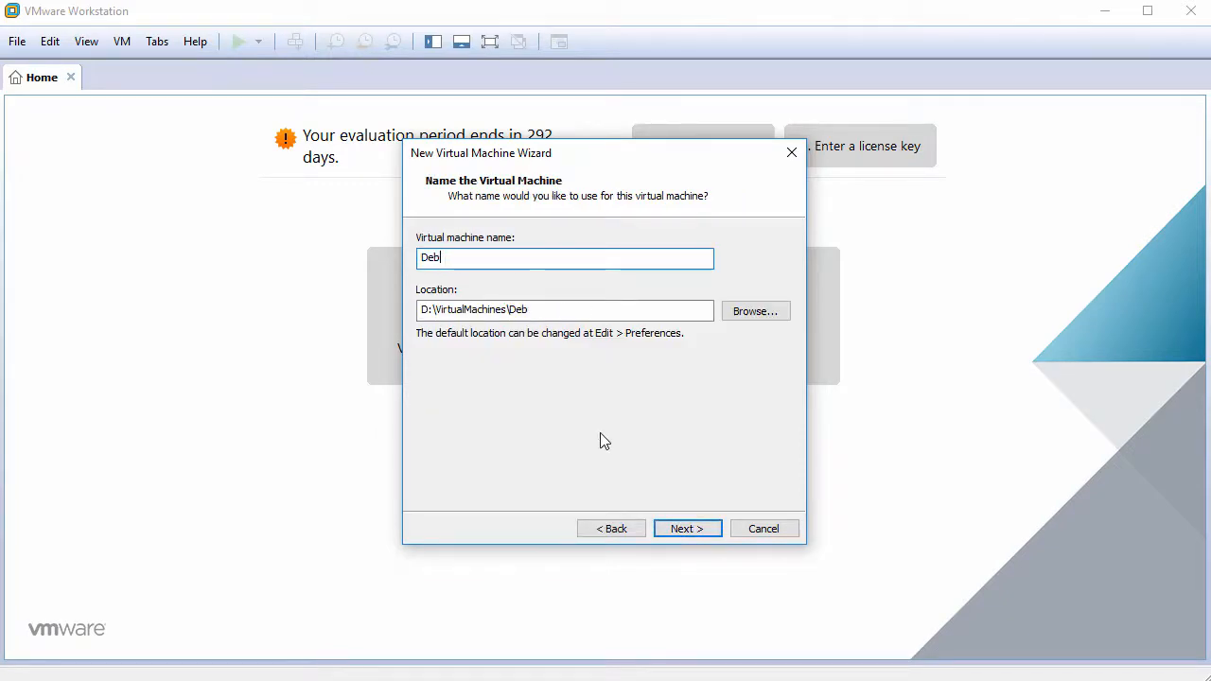
type("ian9.4")
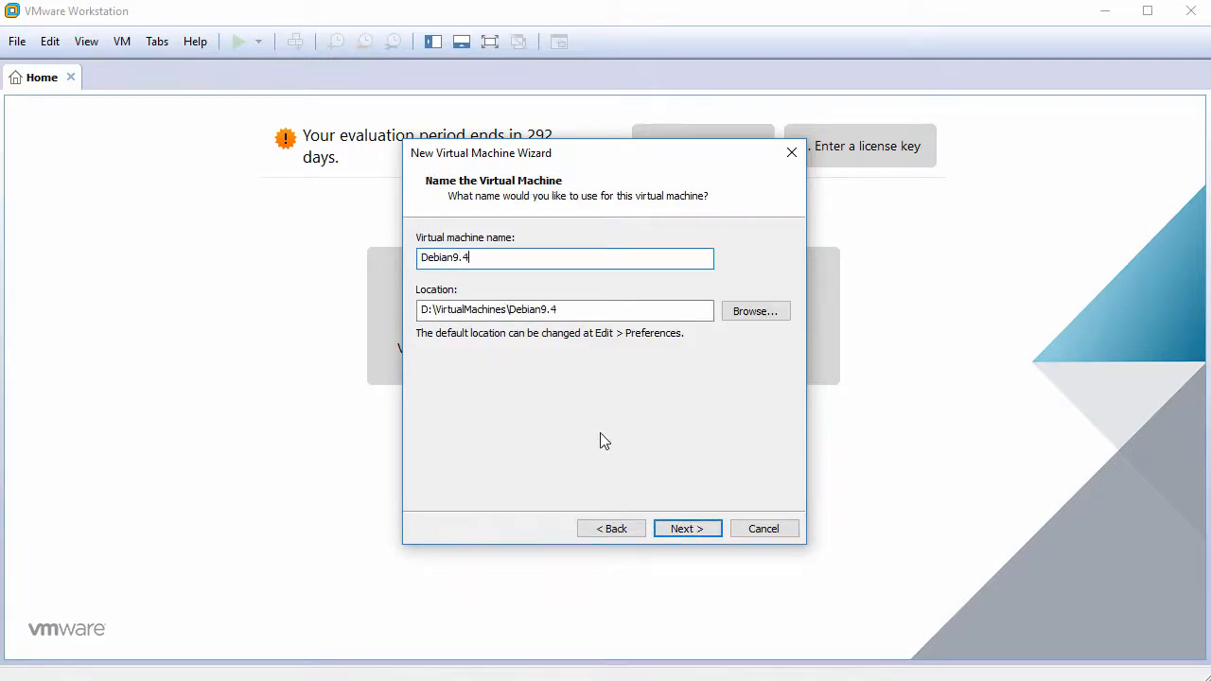
type("GNOME")
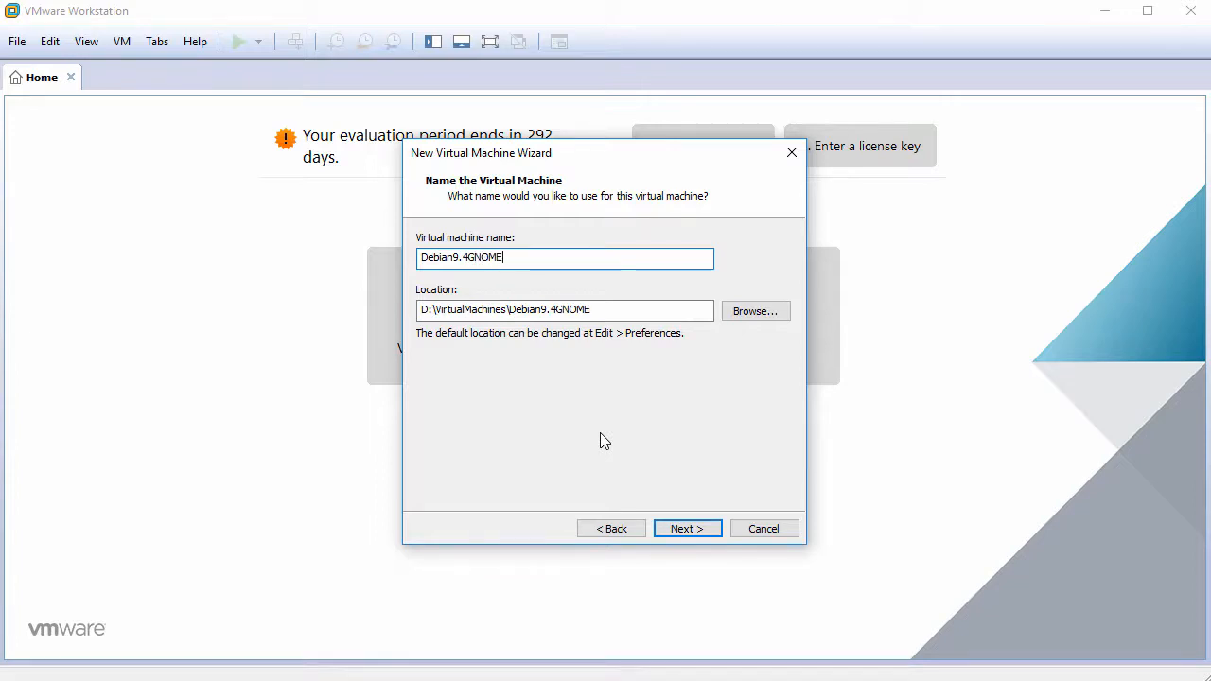
left_click(678, 530)
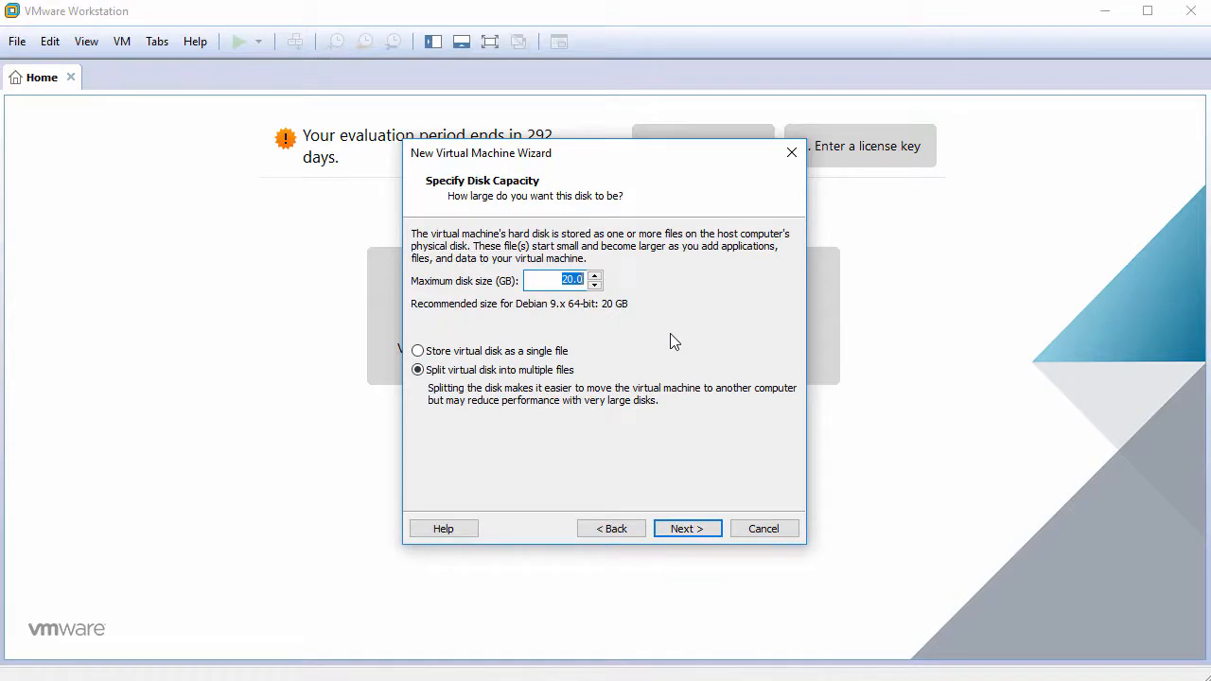
type("60")
left_click(684, 533)
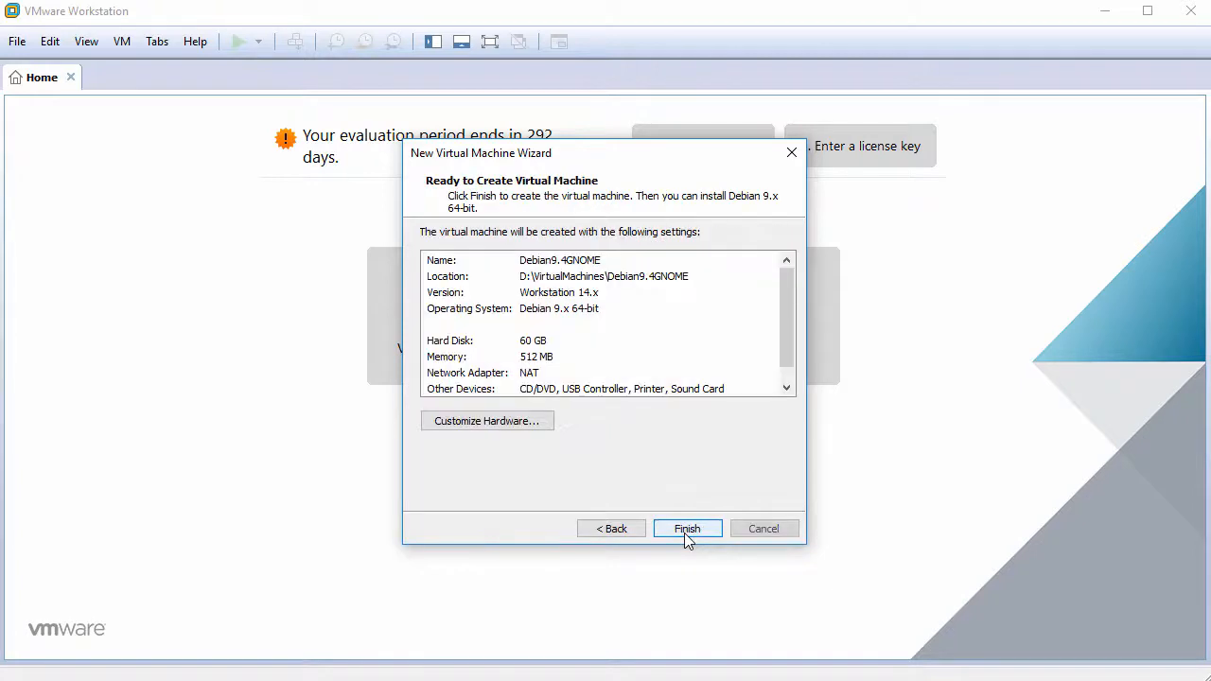
left_click(497, 420)
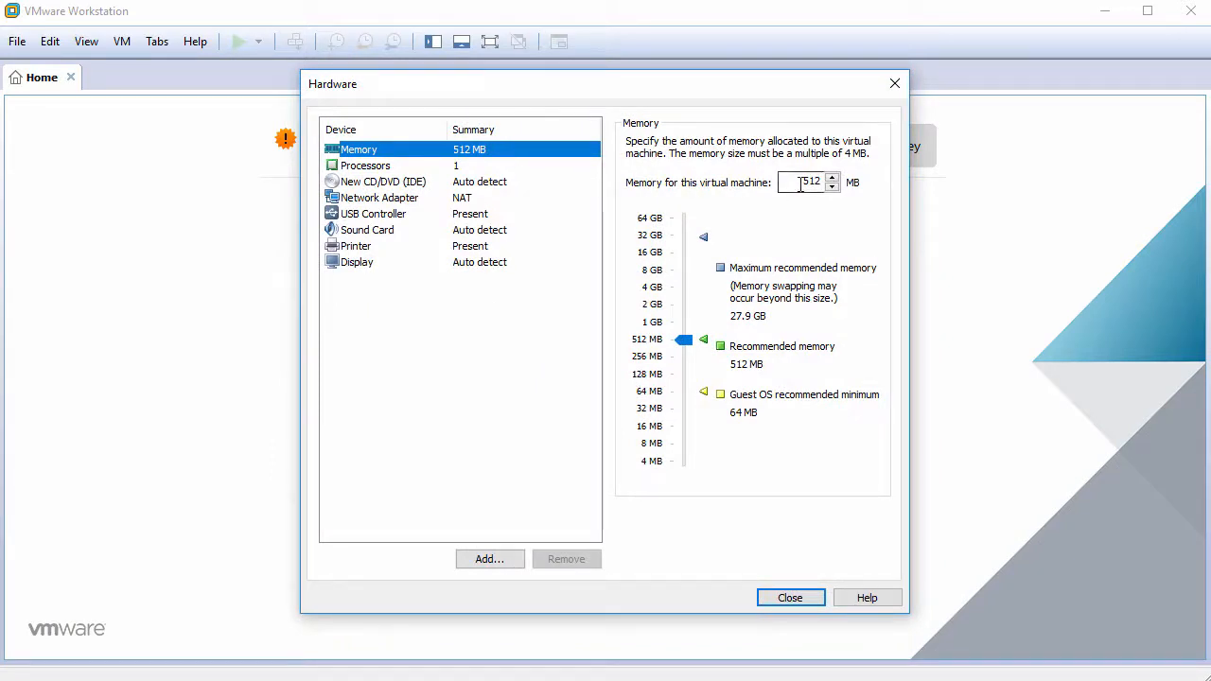
- Give the VM 2048 MB of memory and two cores per processor
left_click_drag(800, 183, 837, 185)
type("2048")
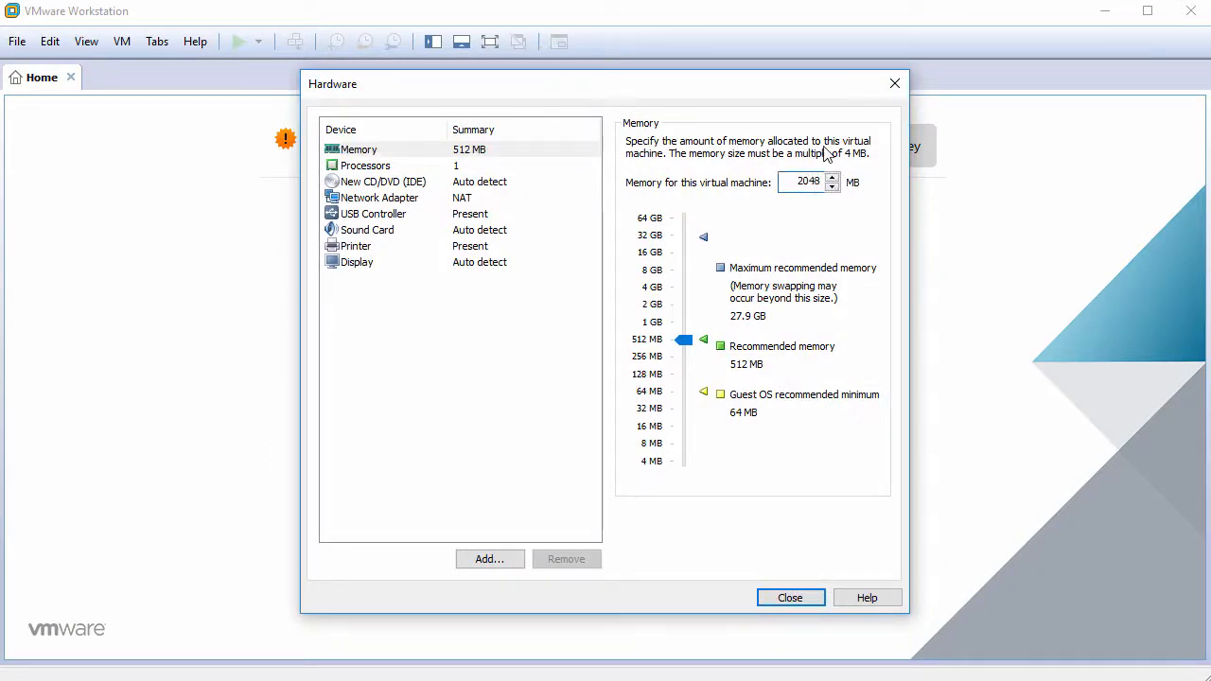
left_click(484, 170)
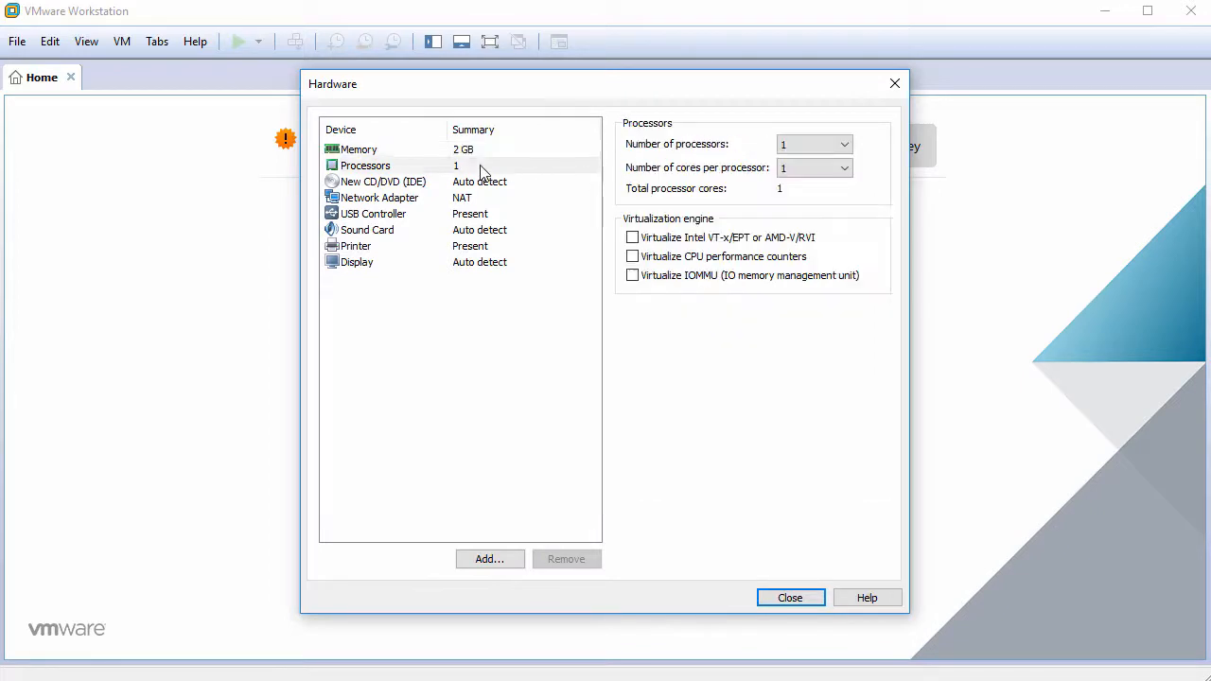
left_click(795, 170)
left_click(803, 199)
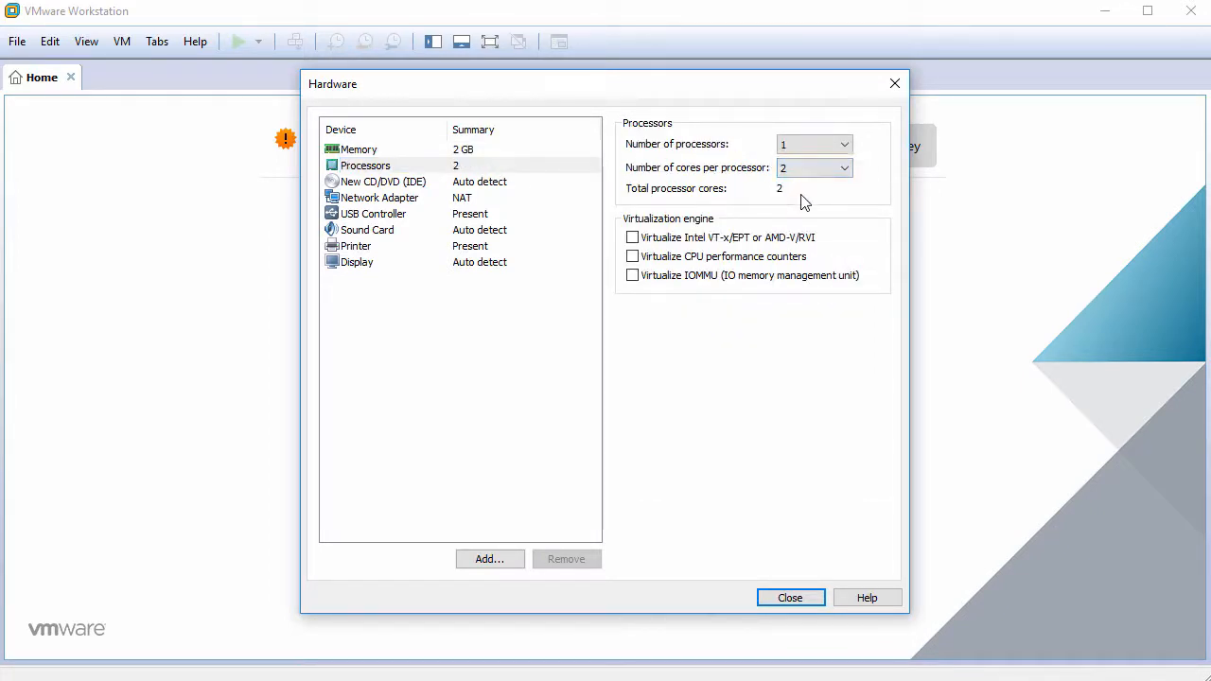
- Point the CD/DVD drive at the debian-live-9.4.0-amd64-gnome.iso image
left_click(422, 186)
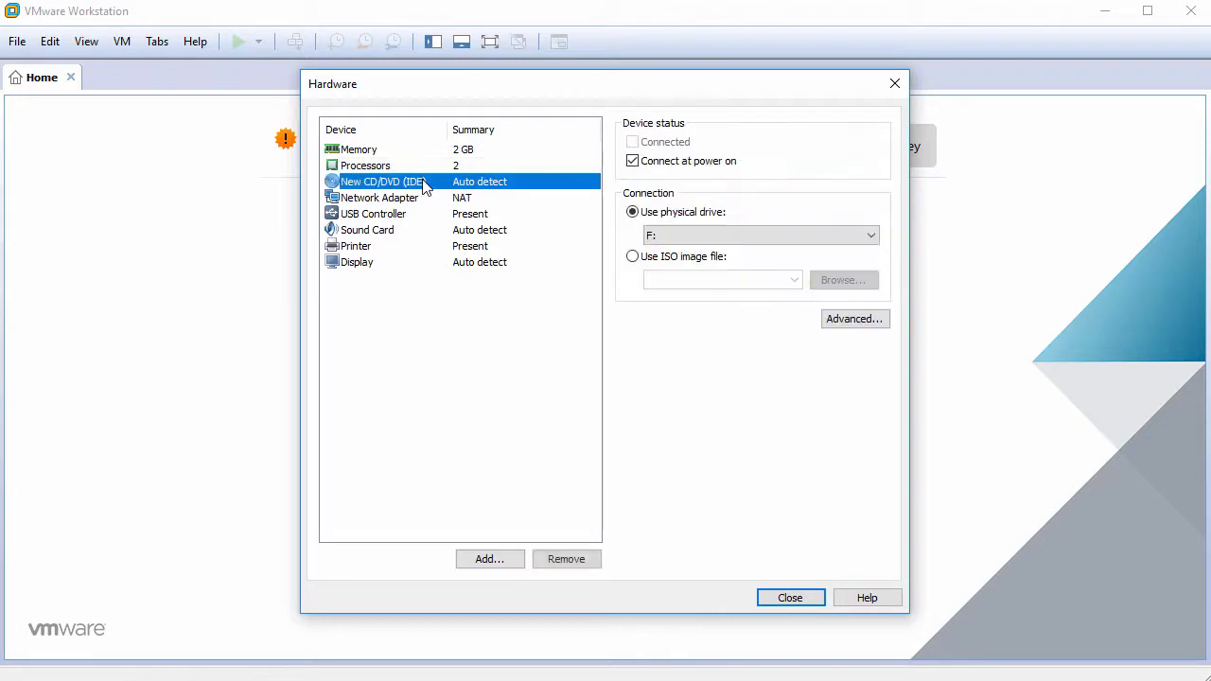
left_click(667, 264)
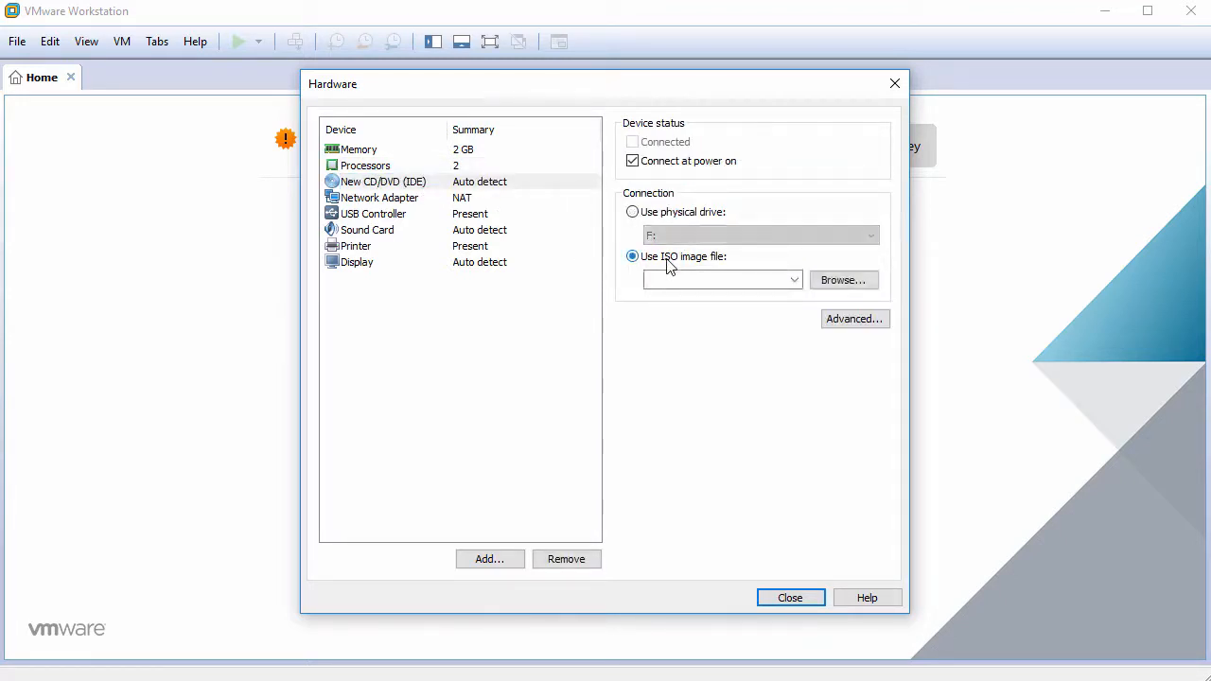
left_click(844, 281)
left_click(523, 234)
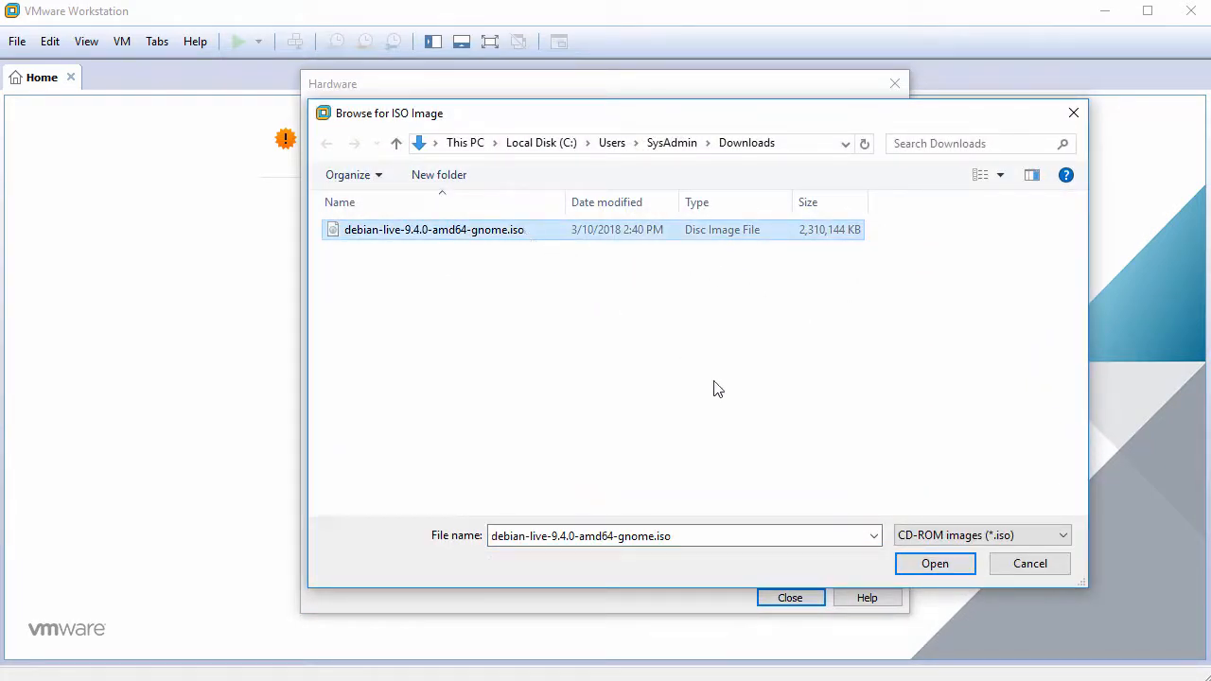
left_click(954, 565)
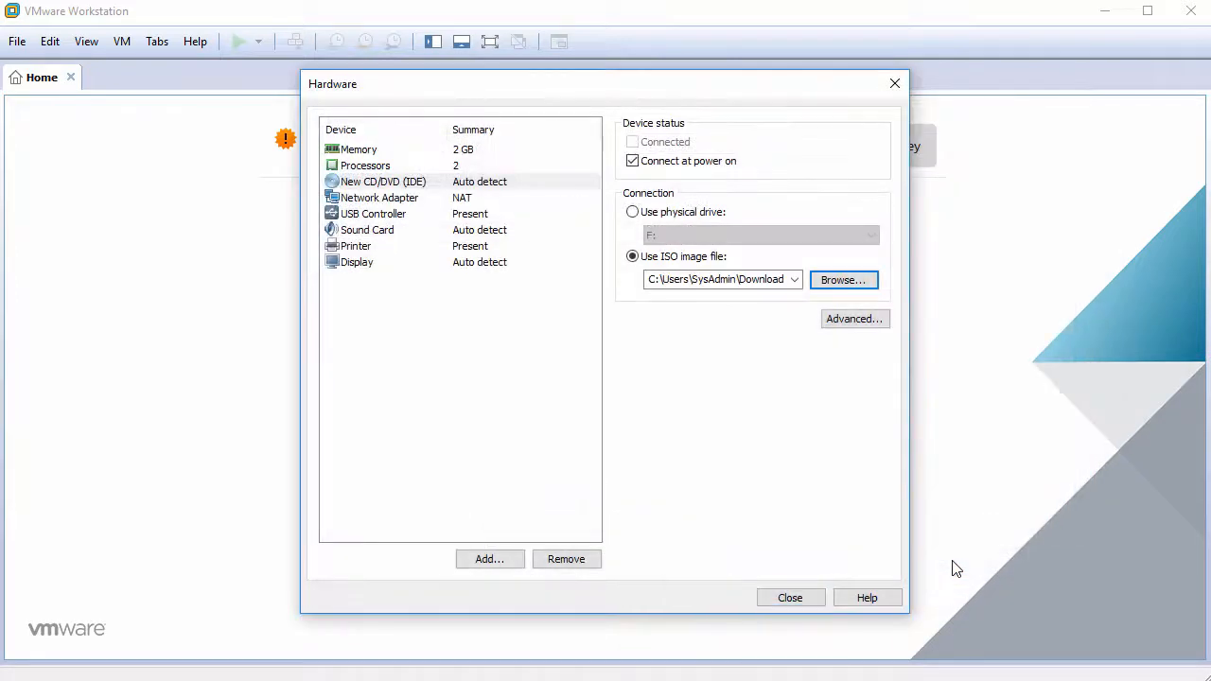
- Remove the USB controller, sound card and printer, then close hardware settings
left_click(387, 216)
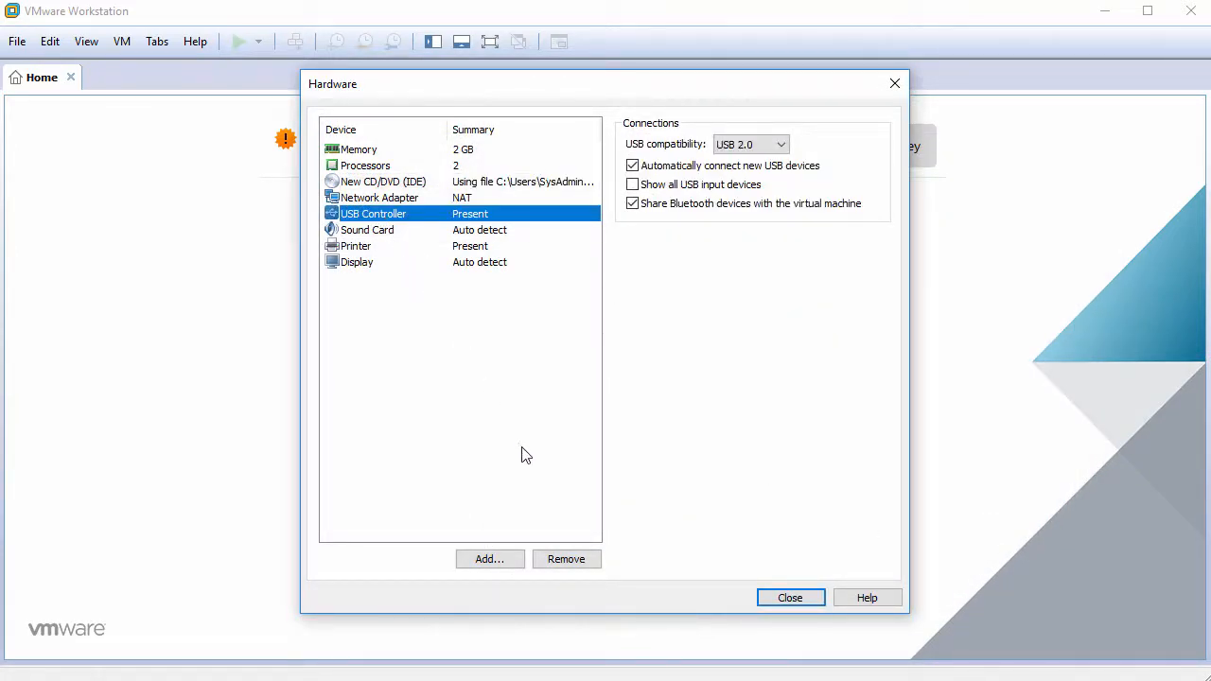
left_click(558, 559)
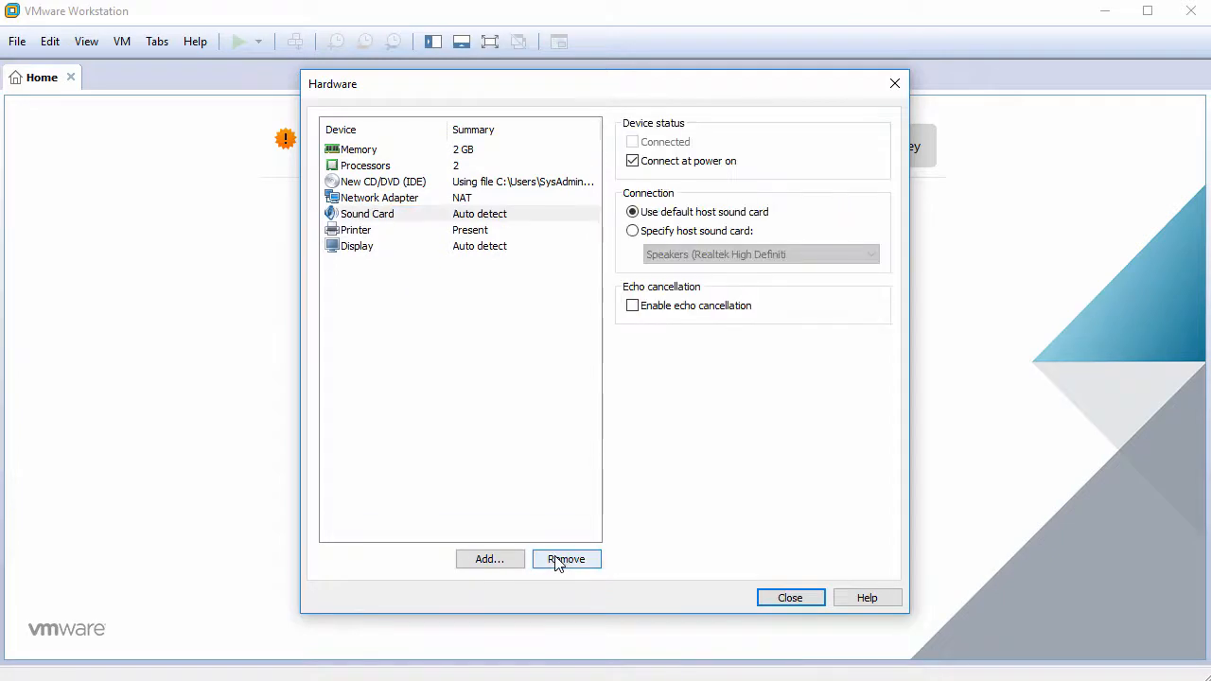
left_click(558, 559)
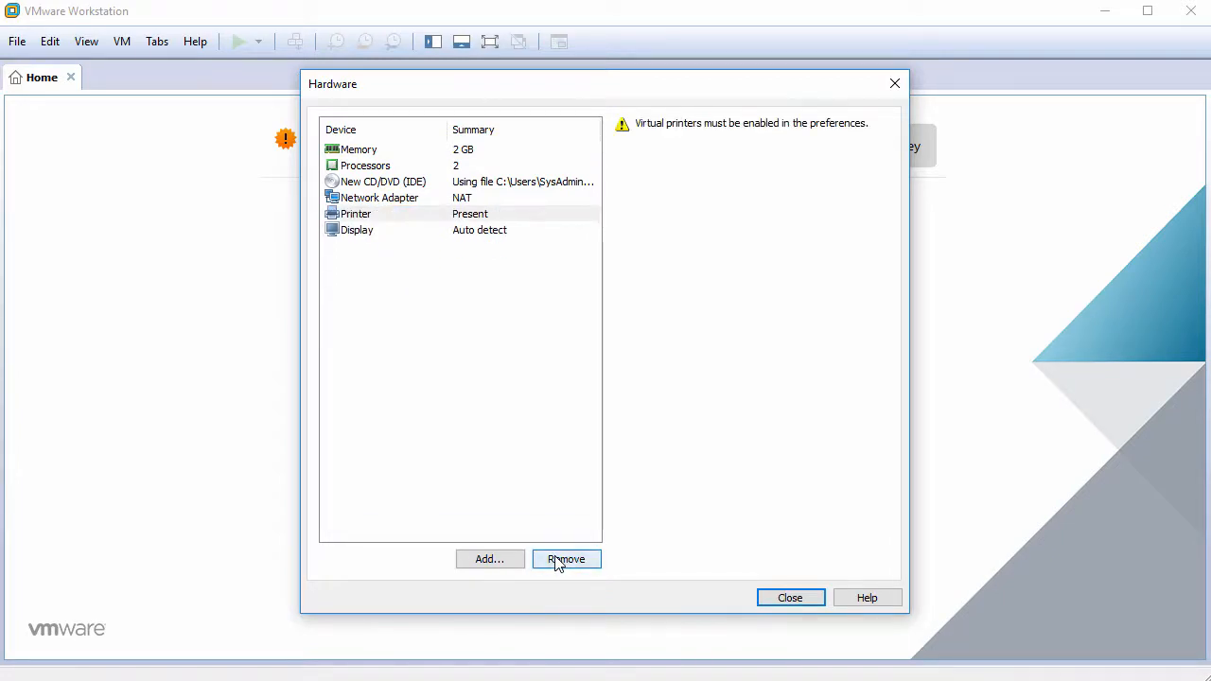
left_click(558, 559)
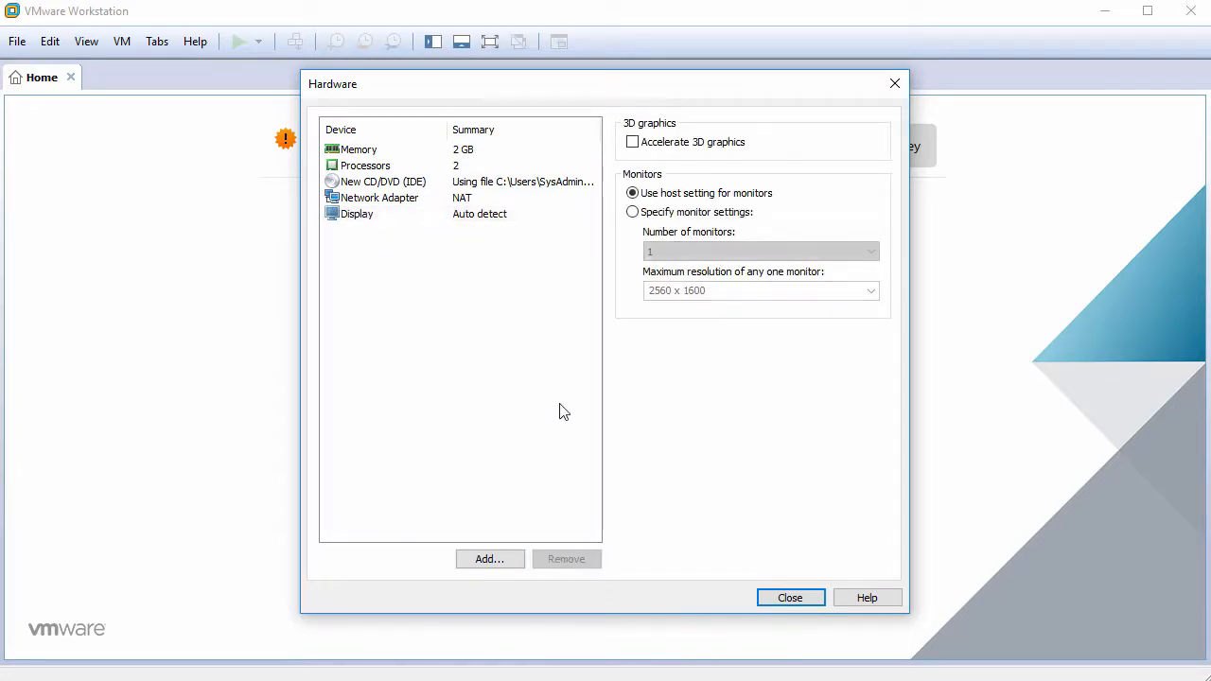
left_click(786, 598)
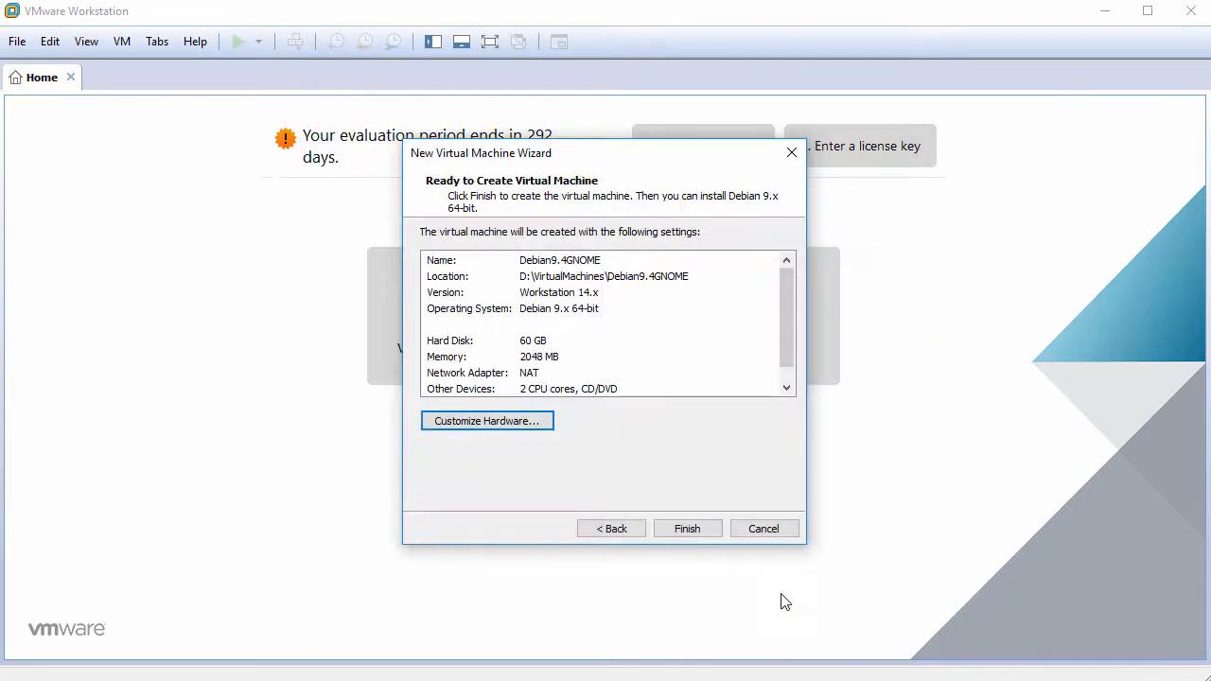
- Create the Debian9.4GNOME virtual machine and power it on
left_click(688, 529)
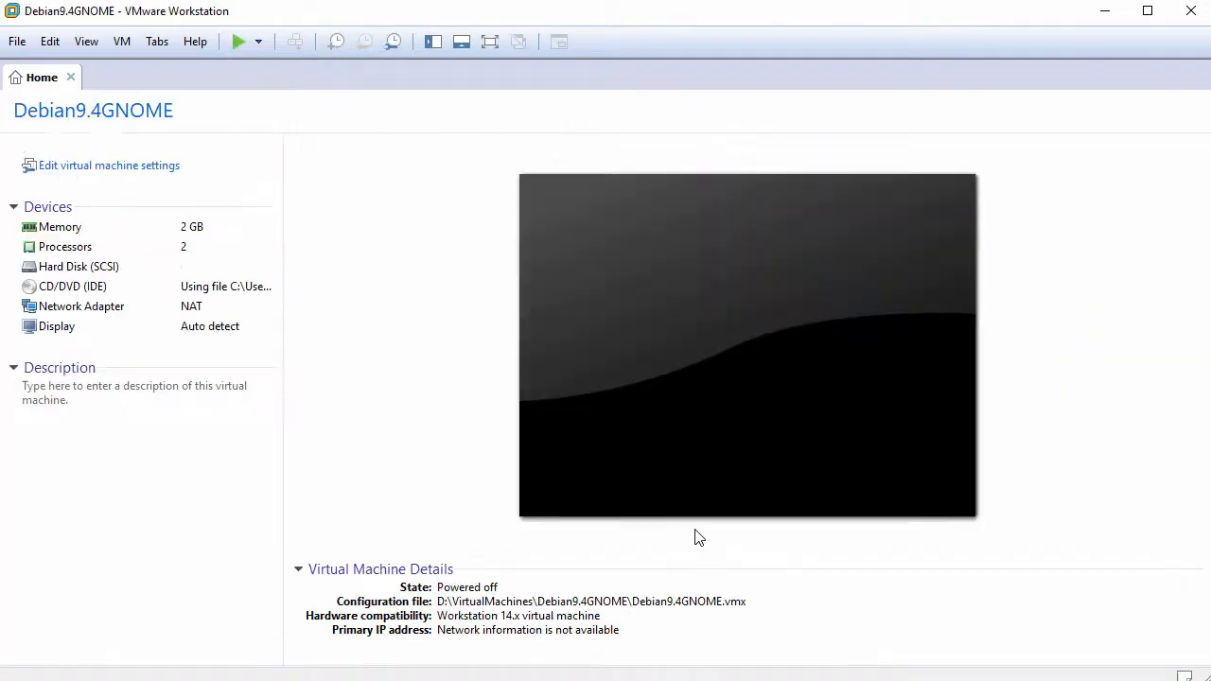
left_click(137, 154)
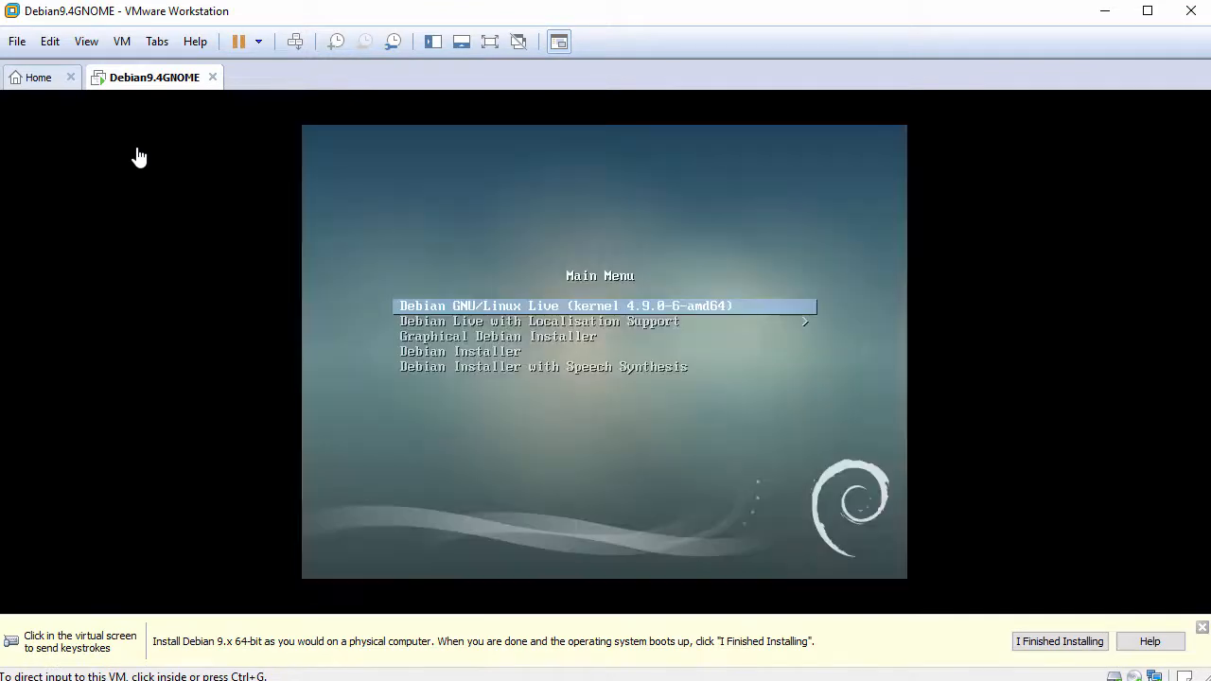
left_click(1200, 629)
- Start 'Graphical Debian Installer' from the live ISO boot menu
left_click(757, 515)
key("ctrl+alt+Return")
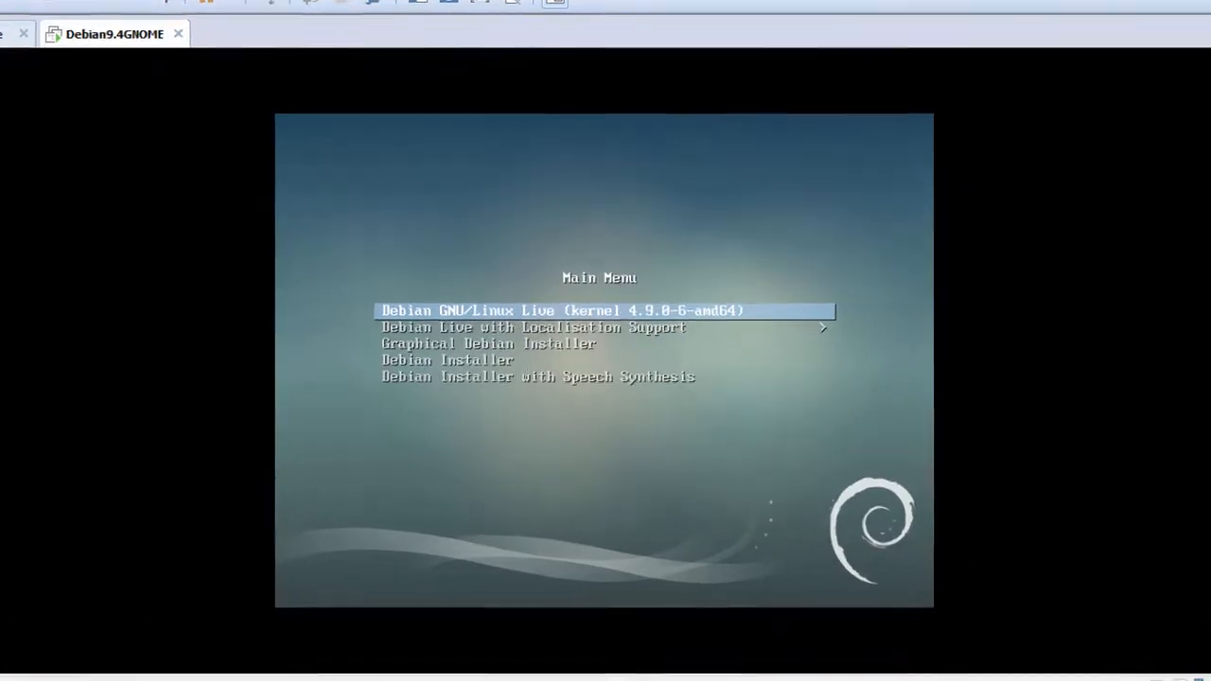
key("Down")
key("Down")
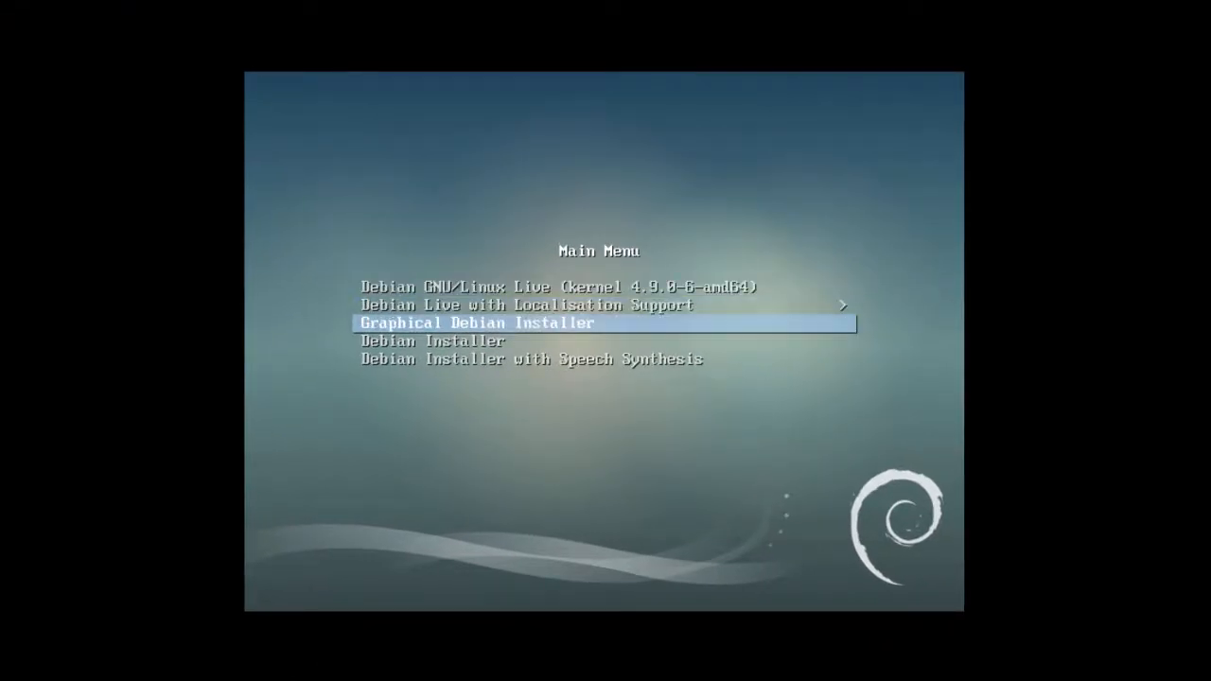
key("Return")
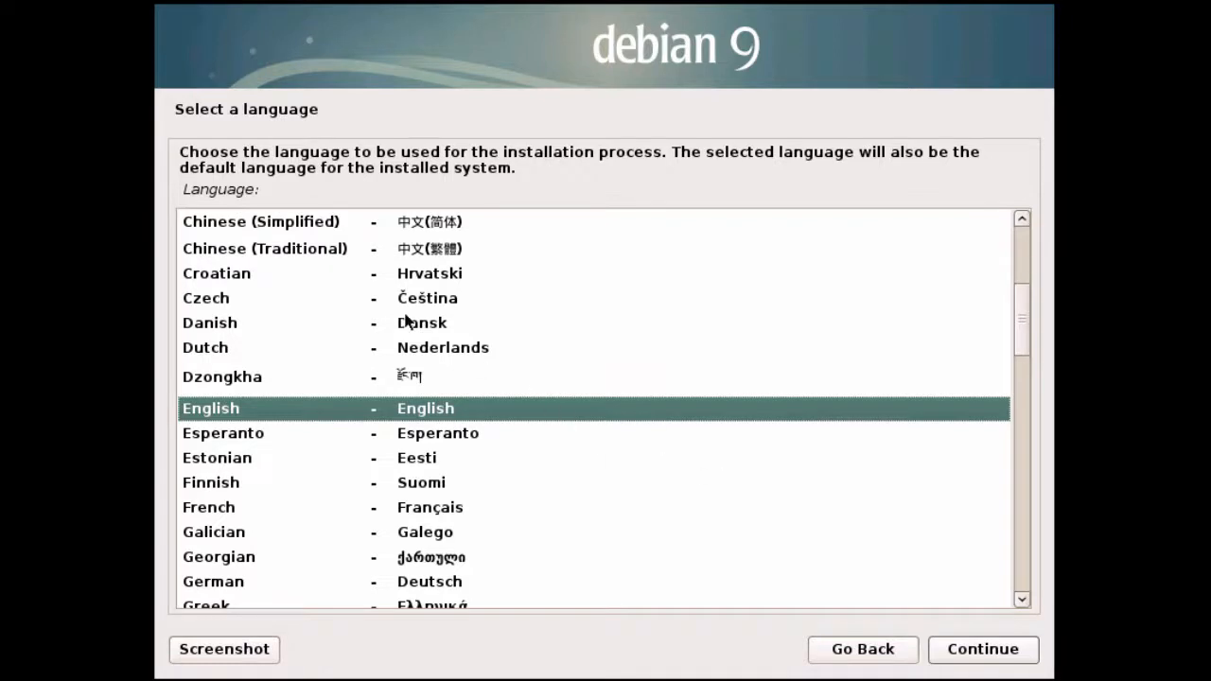
- Accept English language, United States location and the American English keymap
left_click_drag(184, 189, 266, 189)
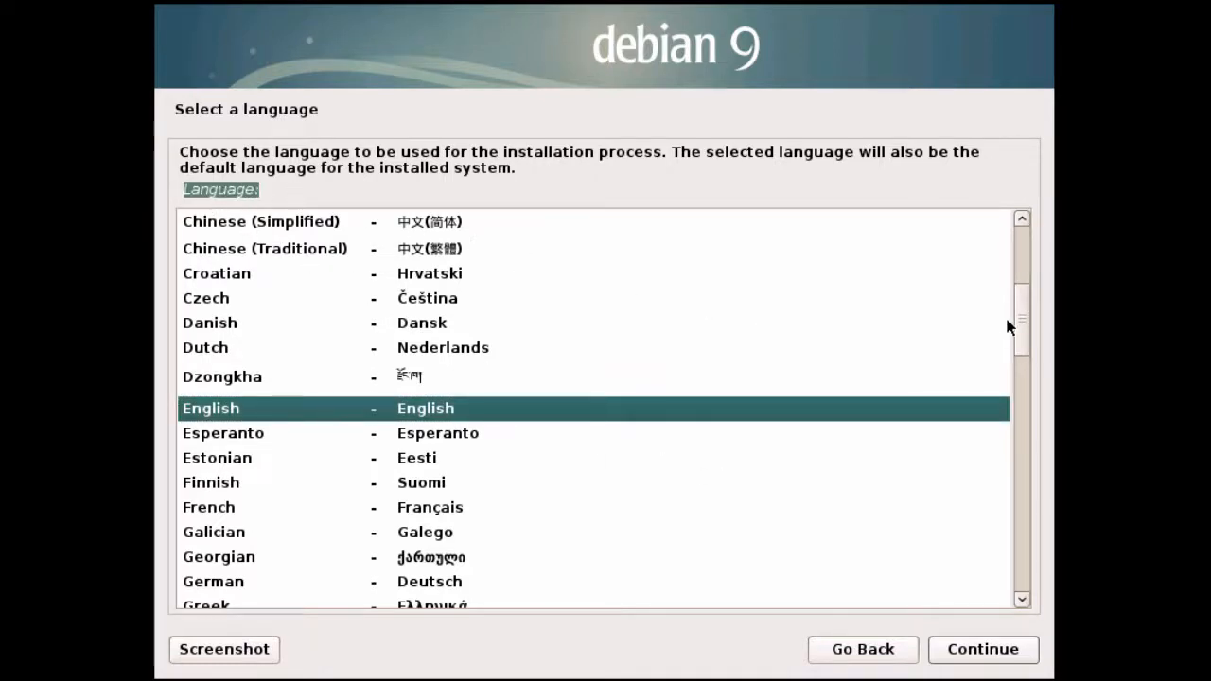
mouse_move(1022, 319)
left_mouse_down()
mouse_move(1021, 365)
mouse_move(1021, 314)
left_mouse_up()
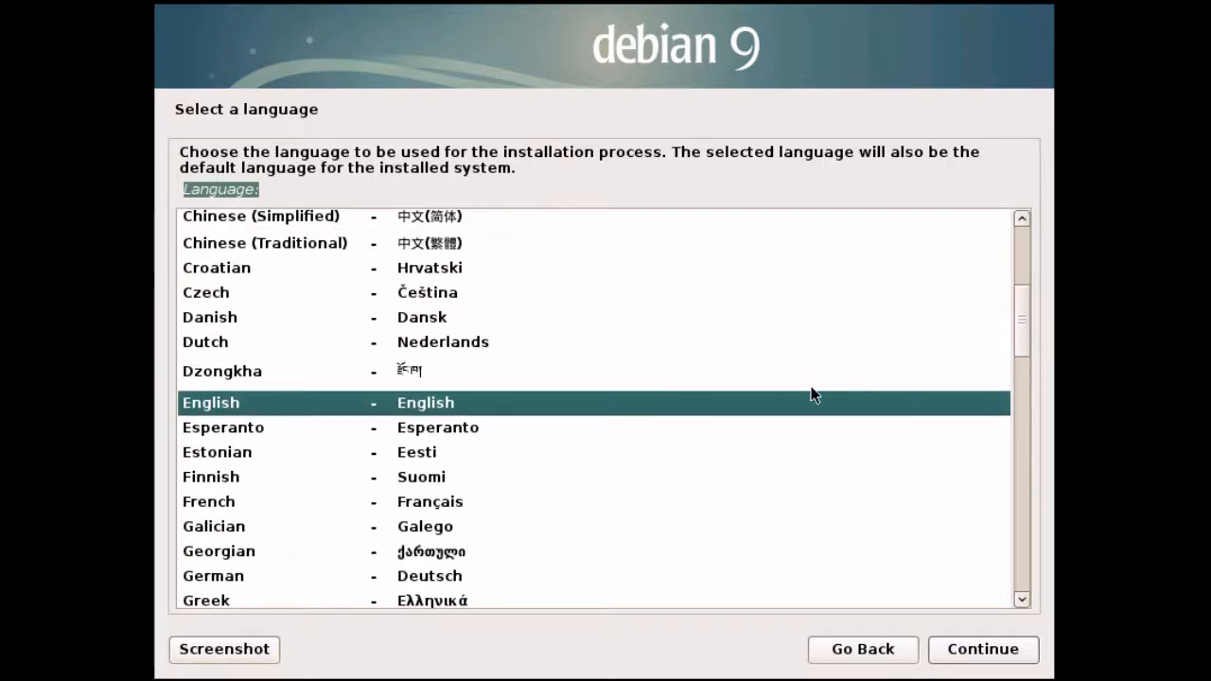
key("shift+Tab")
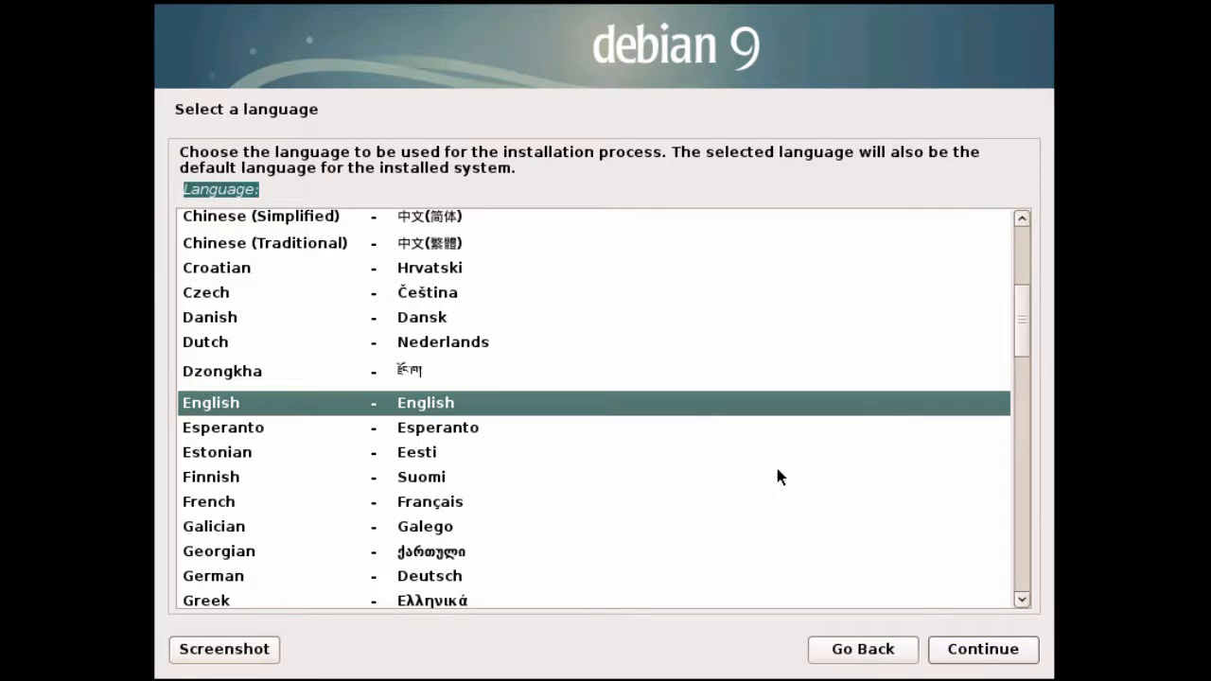
left_click(963, 655)
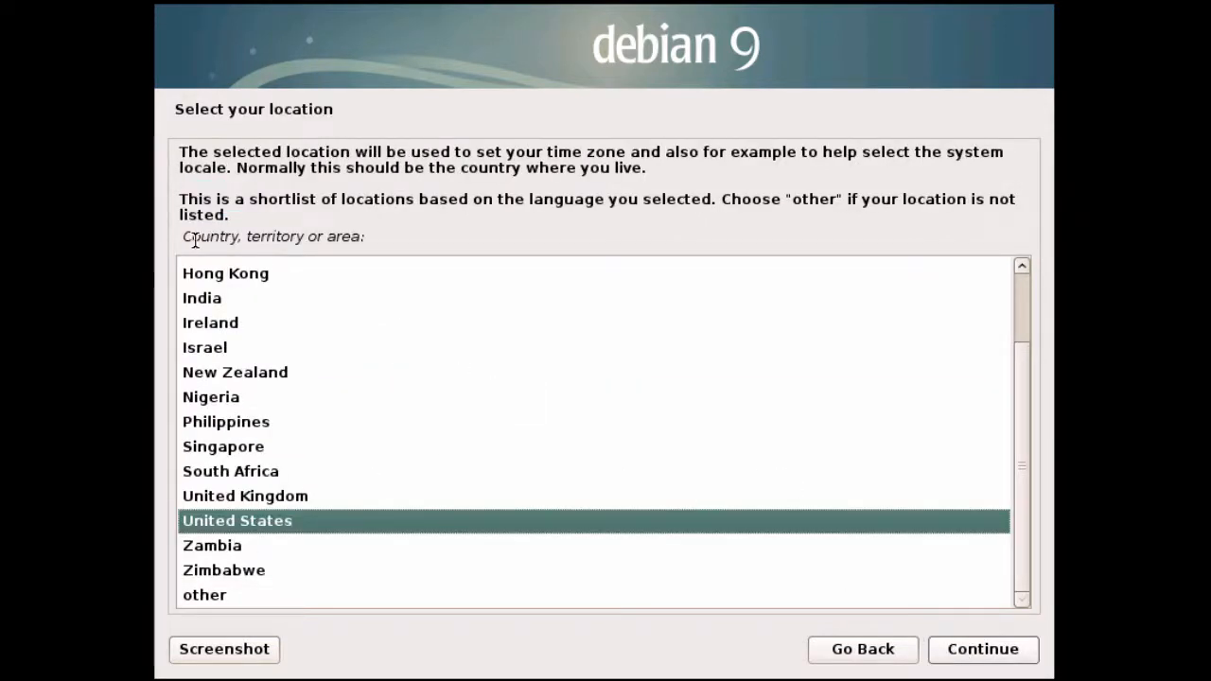
left_click_drag(179, 236, 384, 227)
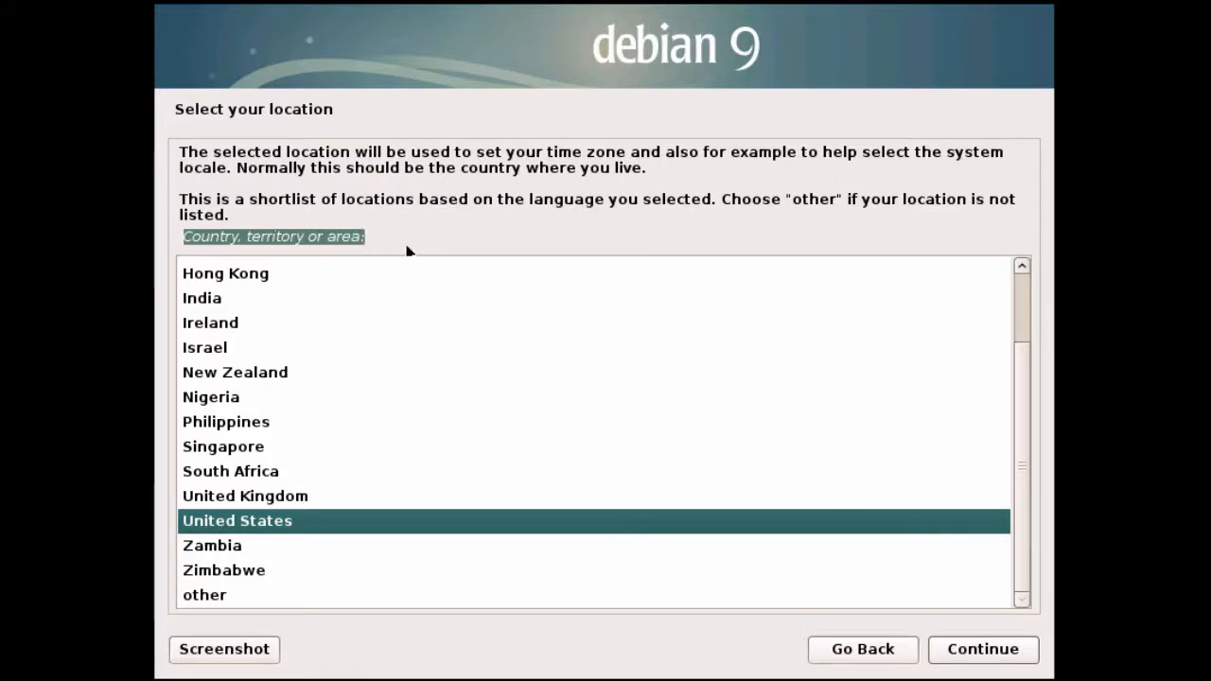
left_click(625, 518)
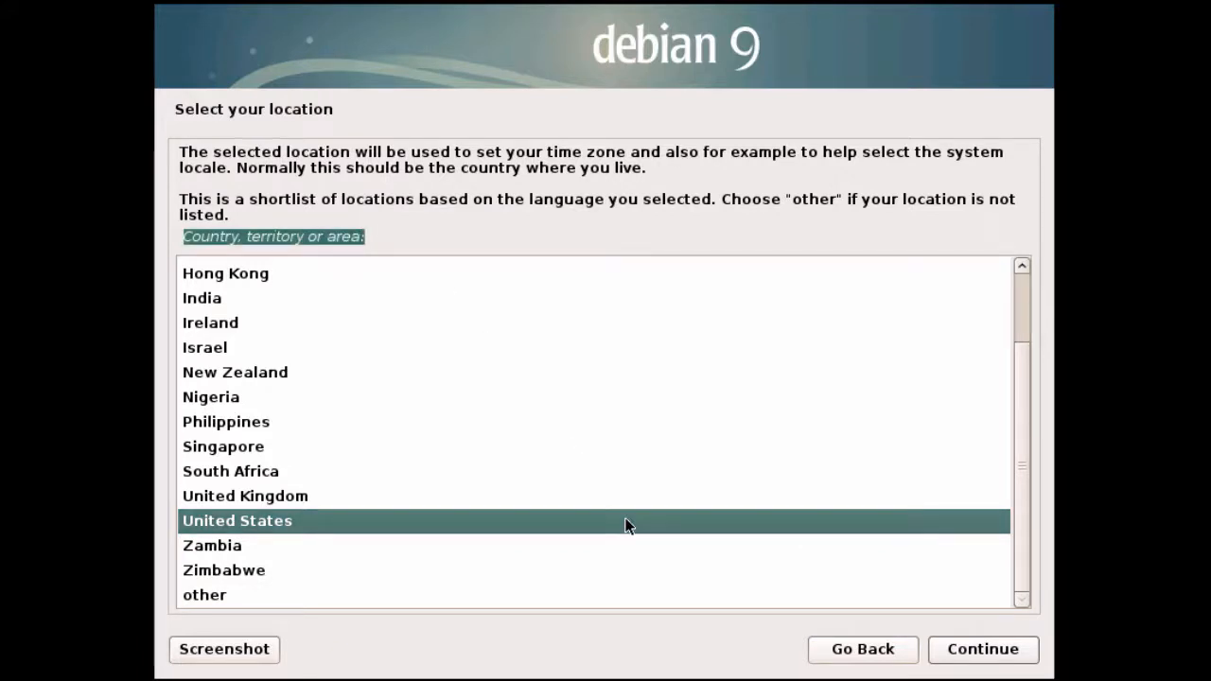
left_click(979, 651)
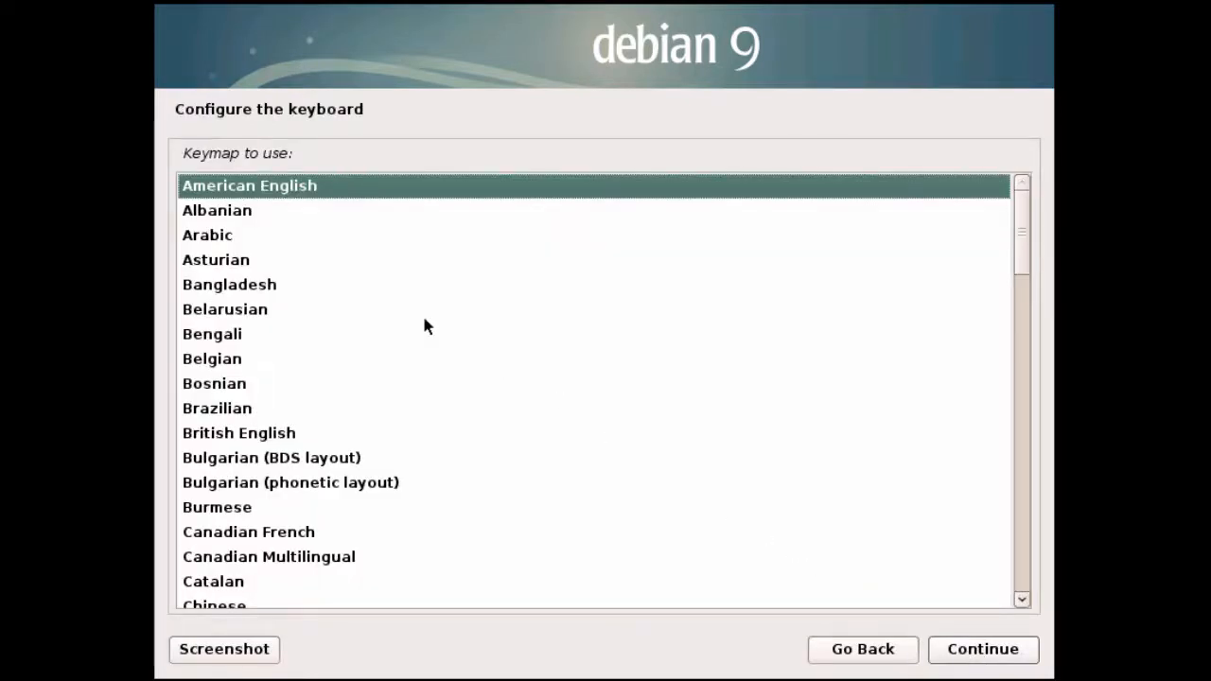
left_click_drag(185, 152, 324, 152)
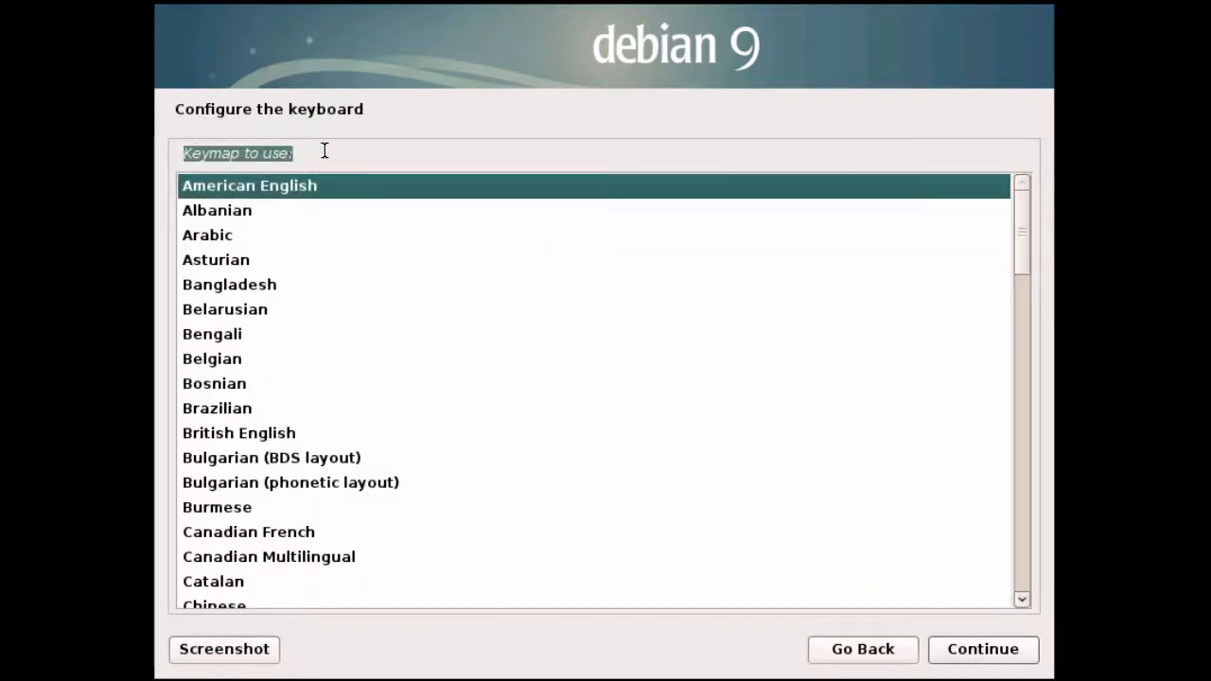
left_click(441, 189)
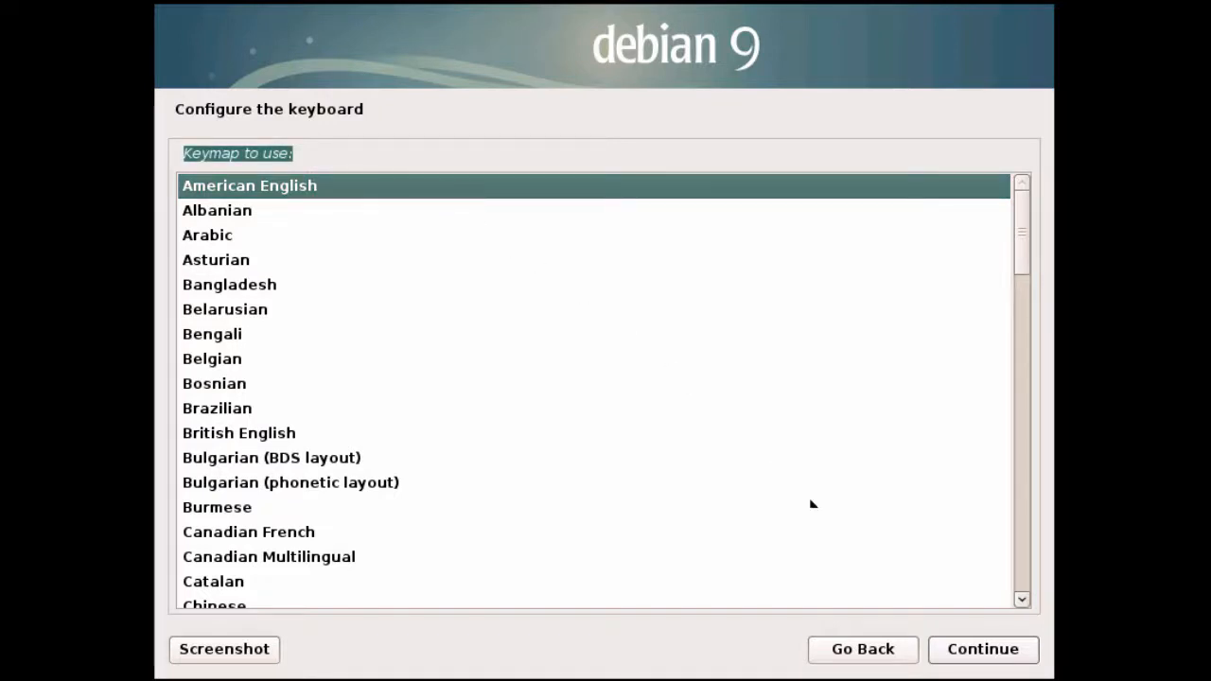
left_click(973, 651)
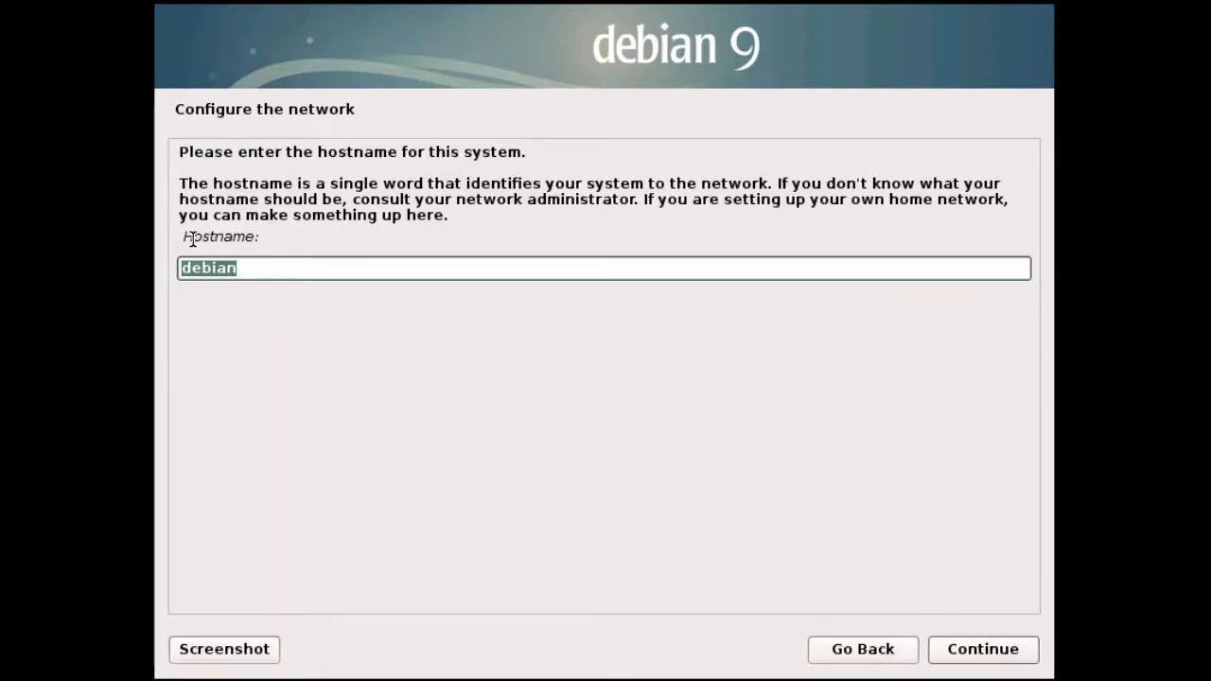
- Set the hostname to debian9 and the domain name to lab.local
left_click_drag(182, 236, 289, 237)
left_click(356, 265)
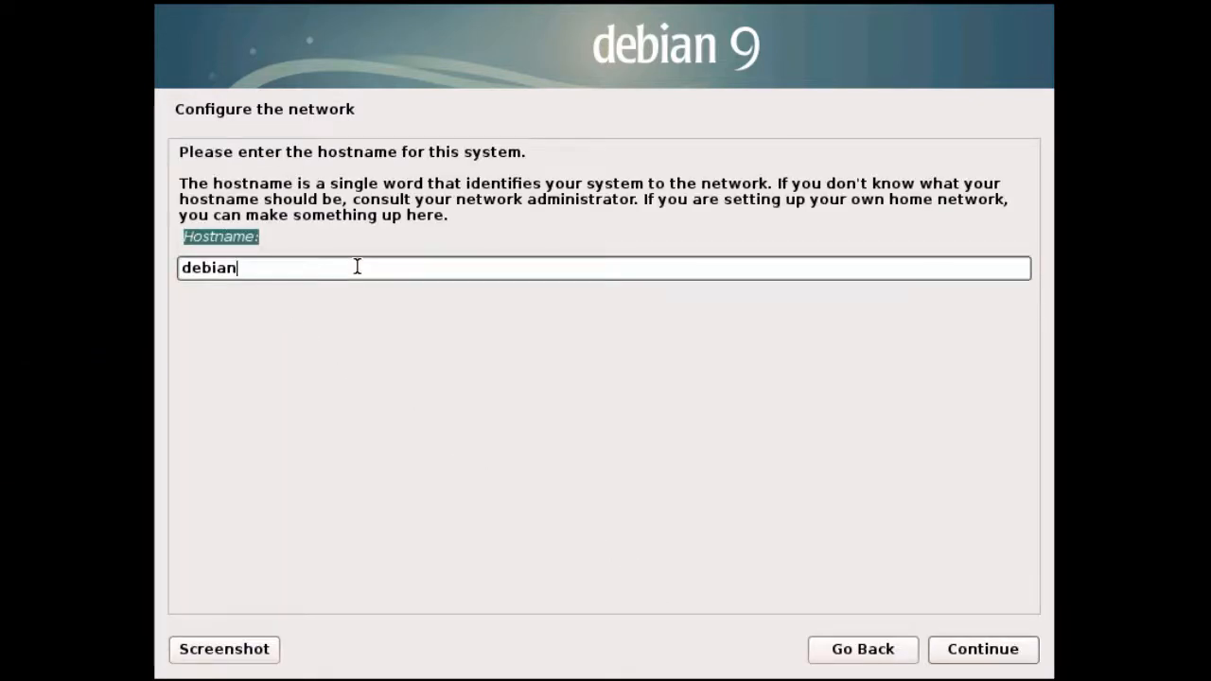
type("9")
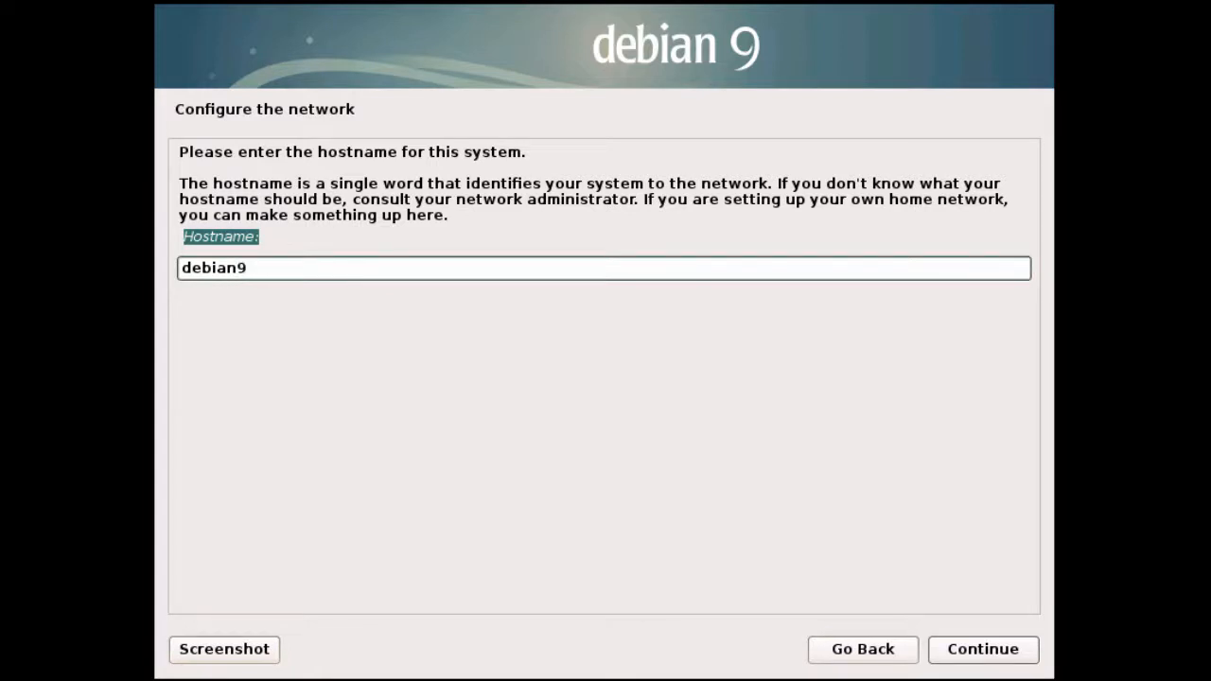
left_click(967, 653)
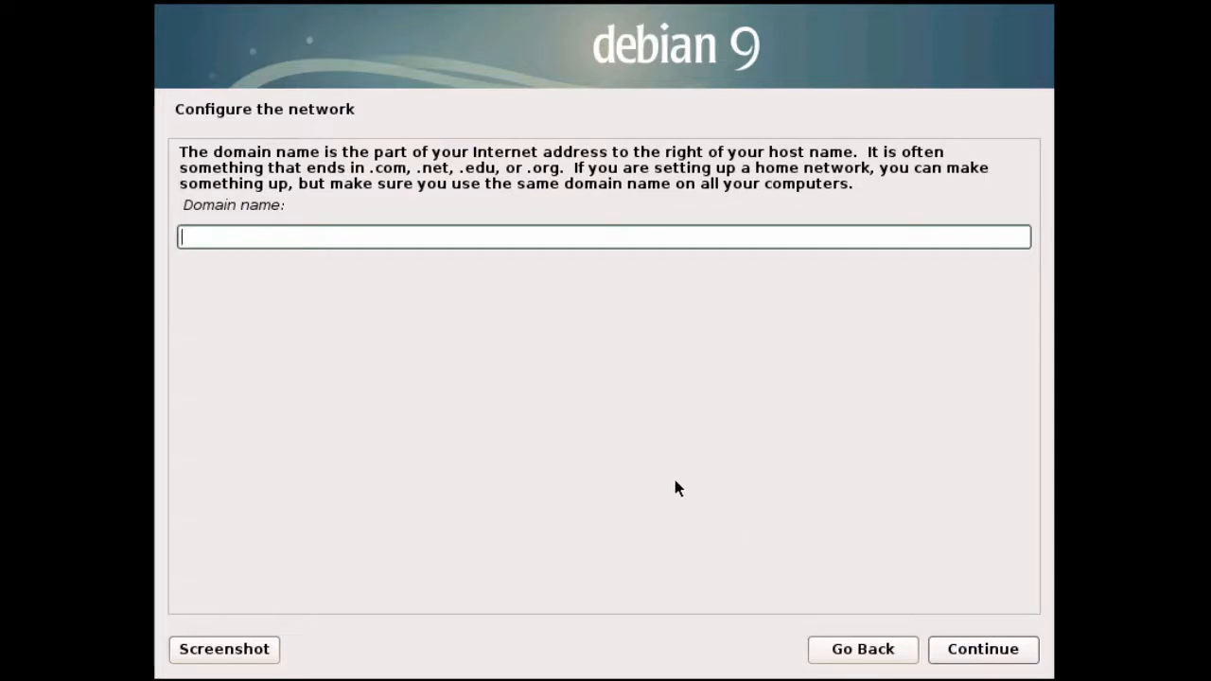
type("lab.local")
left_click(984, 651)
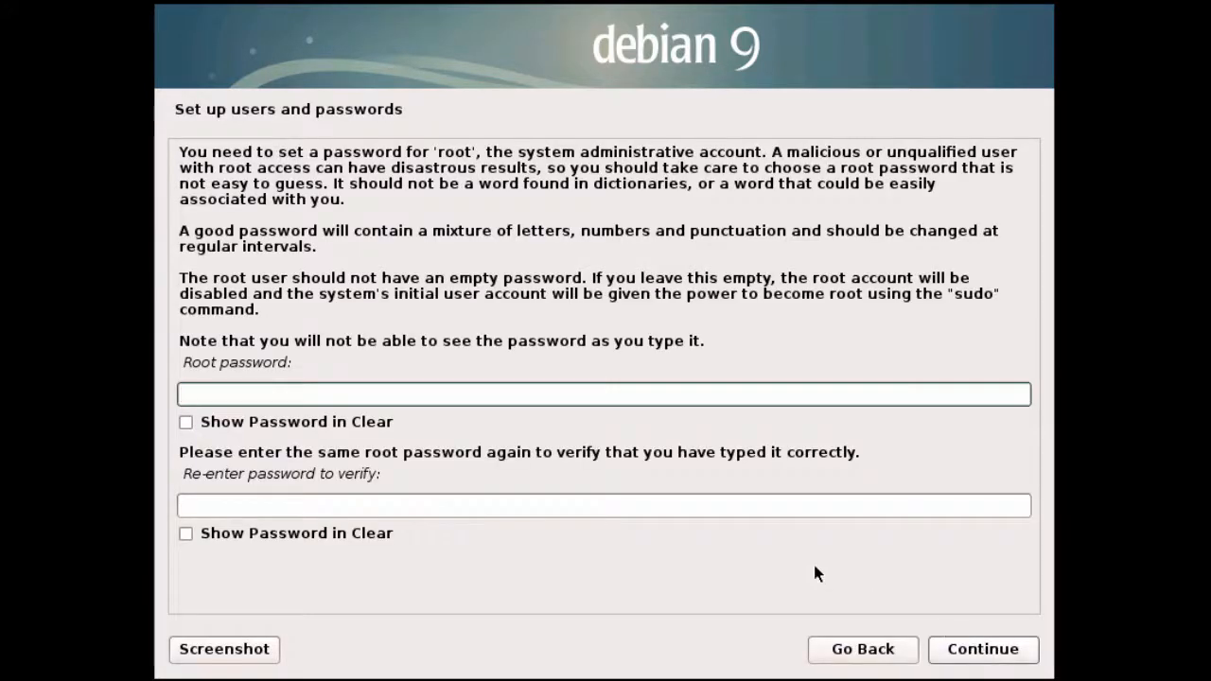
- Enter the root password and its confirmation
left_click_drag(185, 362, 285, 360)
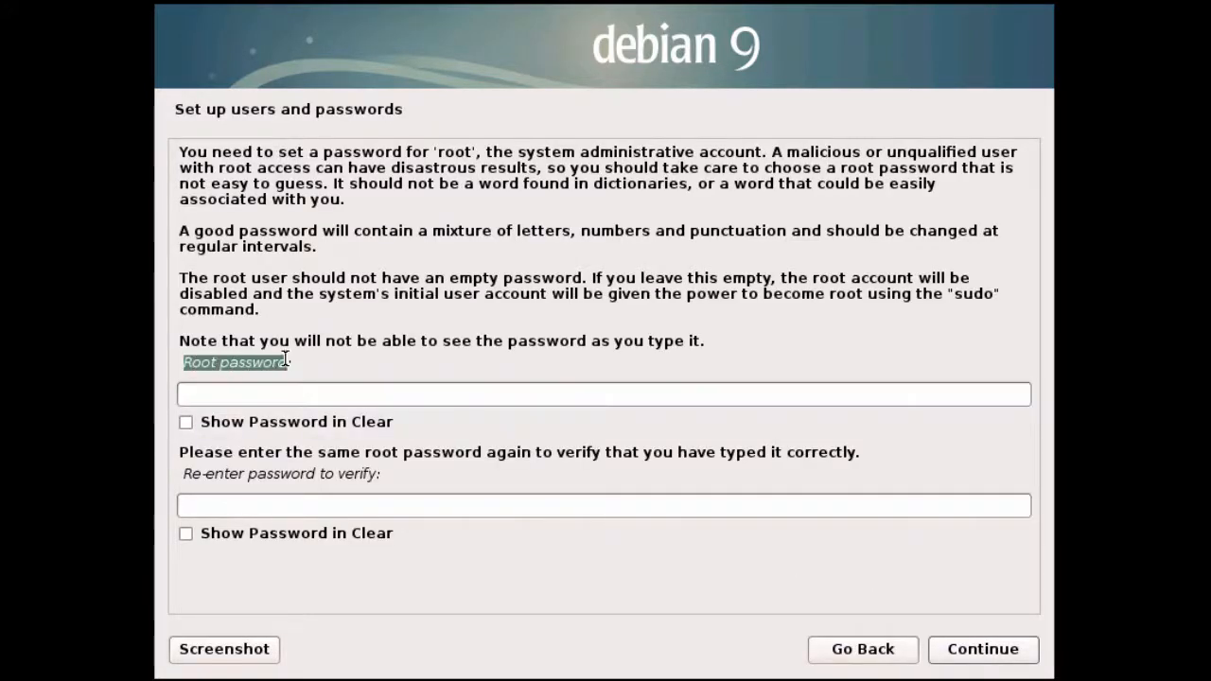
left_click(444, 394)
type("********")
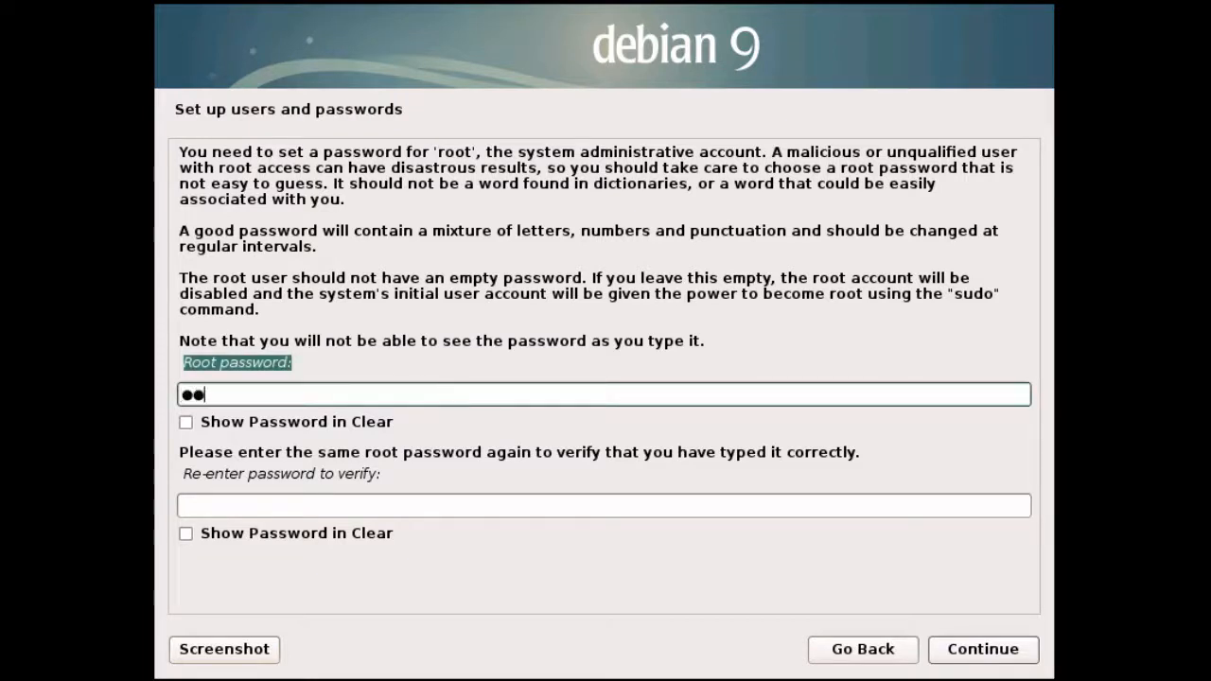
key("Tab")
key("Tab")
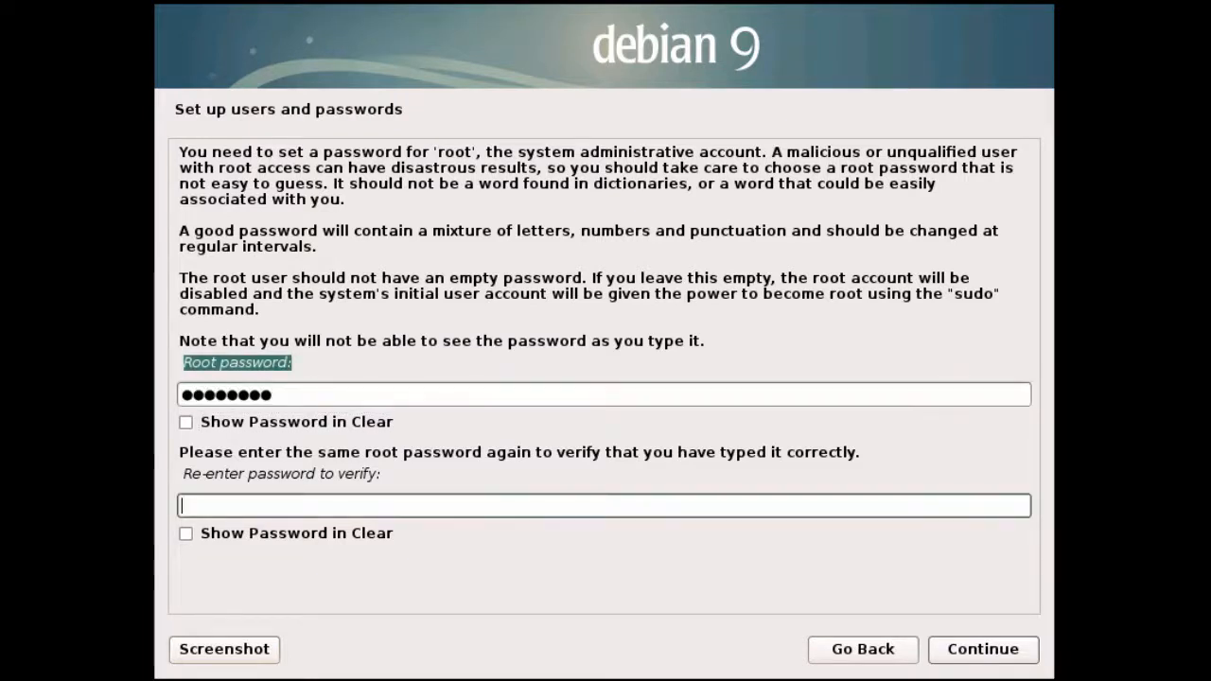
type("*******")
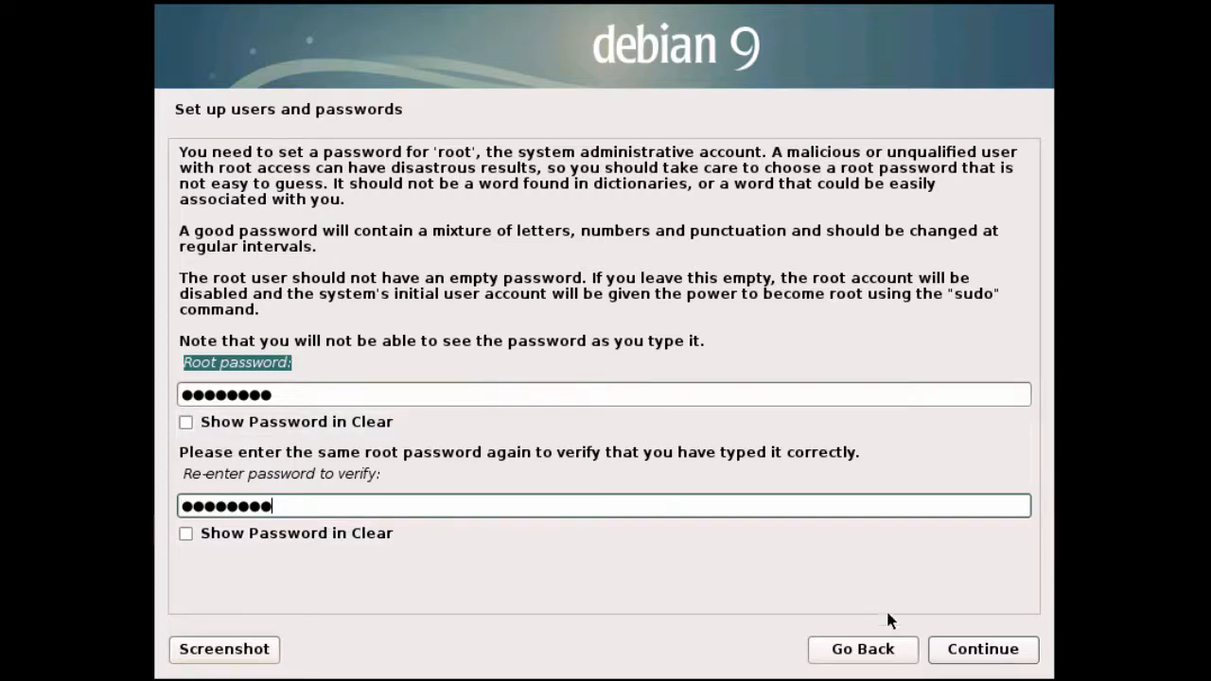
left_click(985, 653)
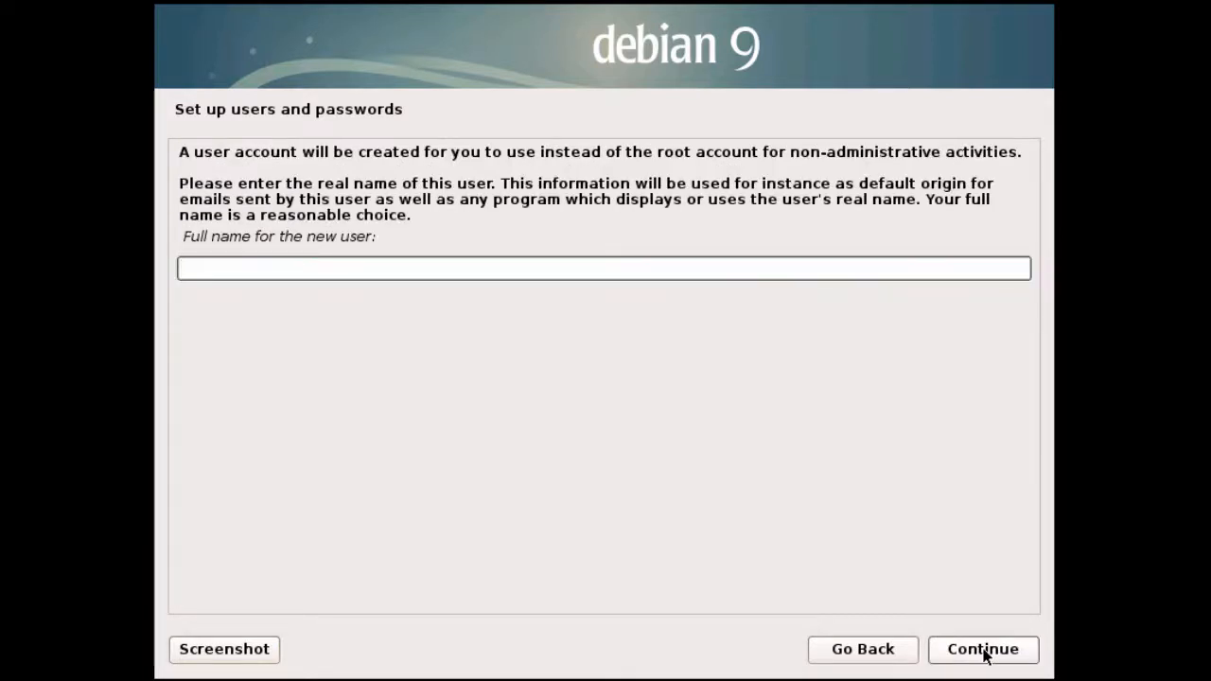
- Enter the new user's full name and keep the suggested username
type("Jo")
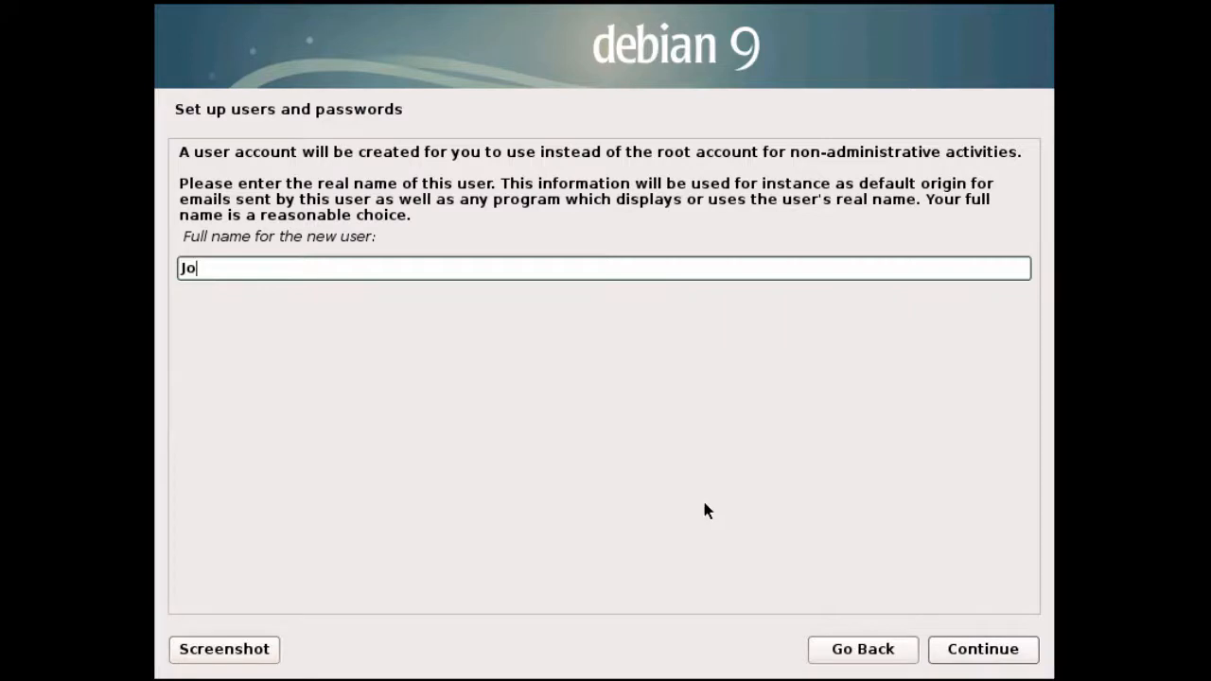
type("hn Smith")
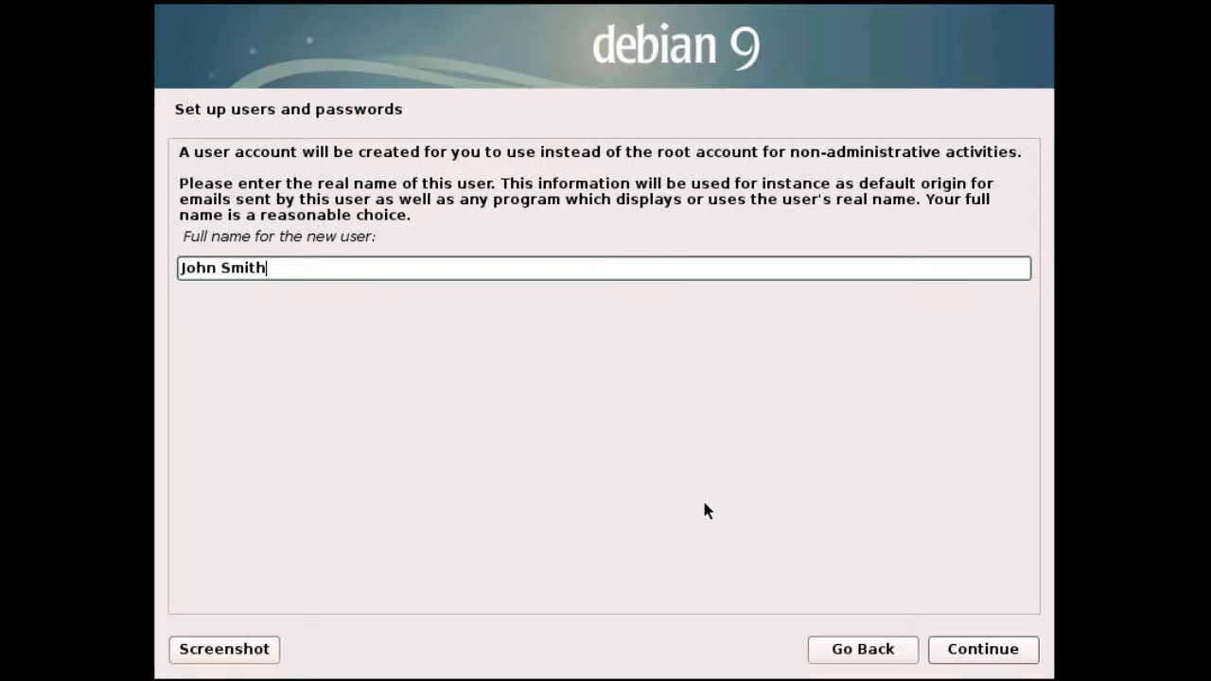
left_click(978, 663)
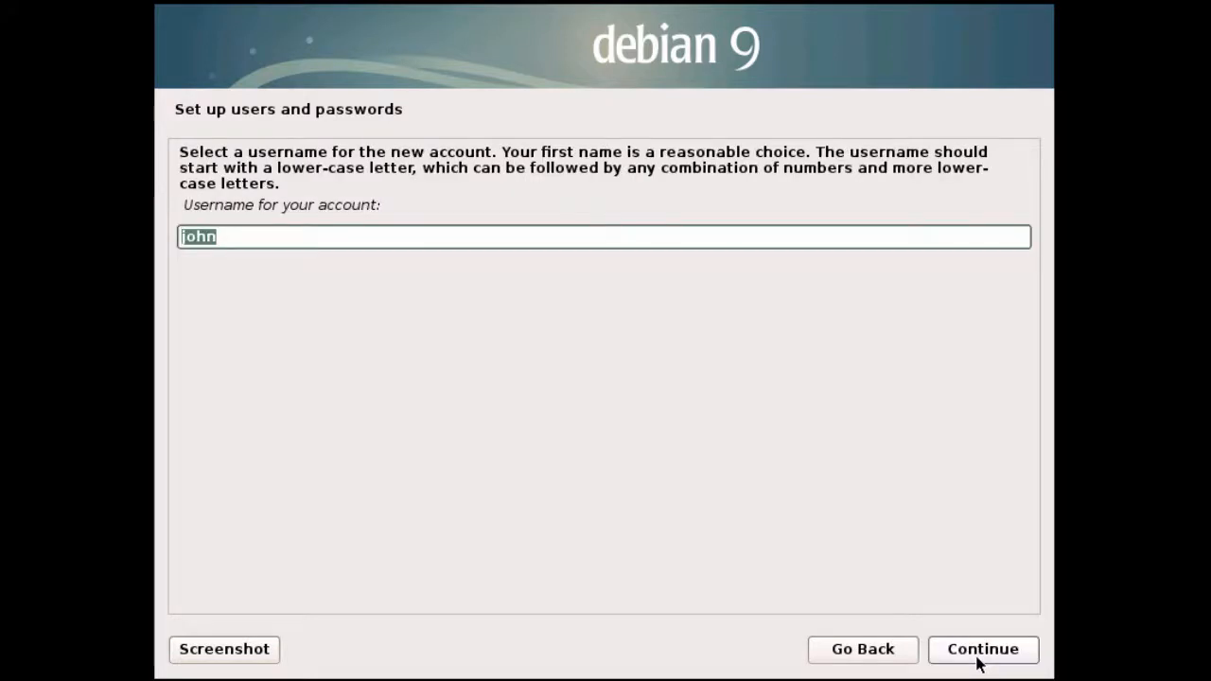
left_click(979, 662)
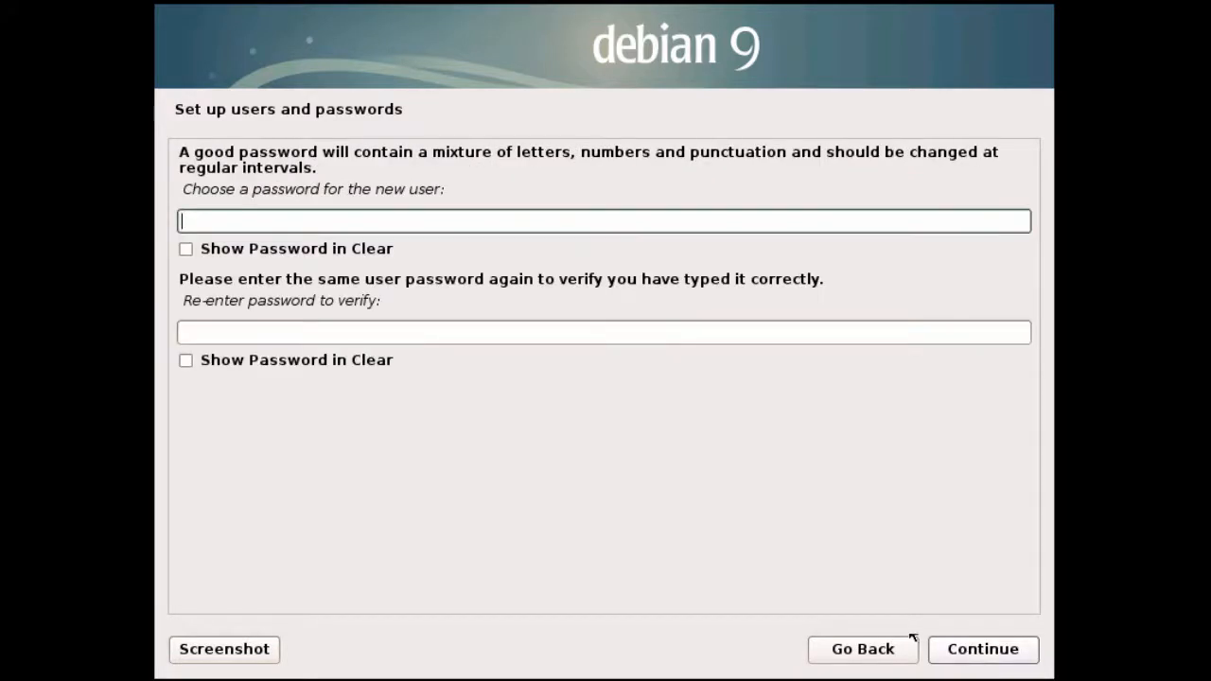
- Set the user's password and confirm it
type("123456")
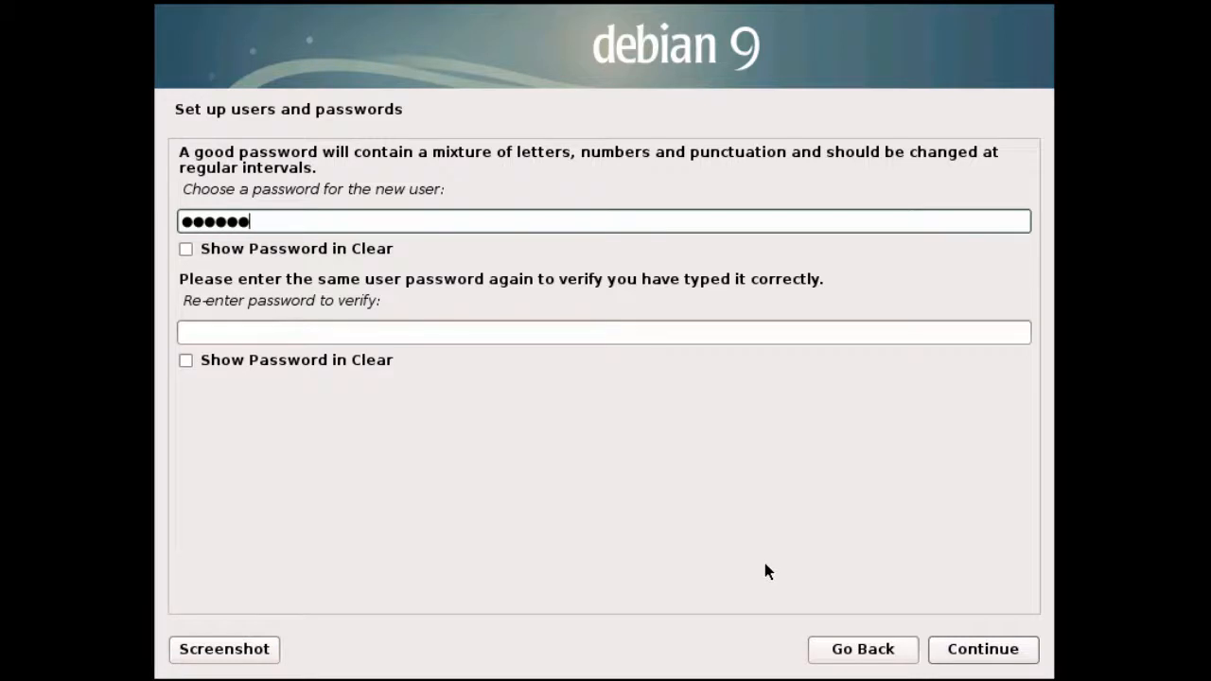
type("78")
key("Tab")
key("Tab")
type("12345")
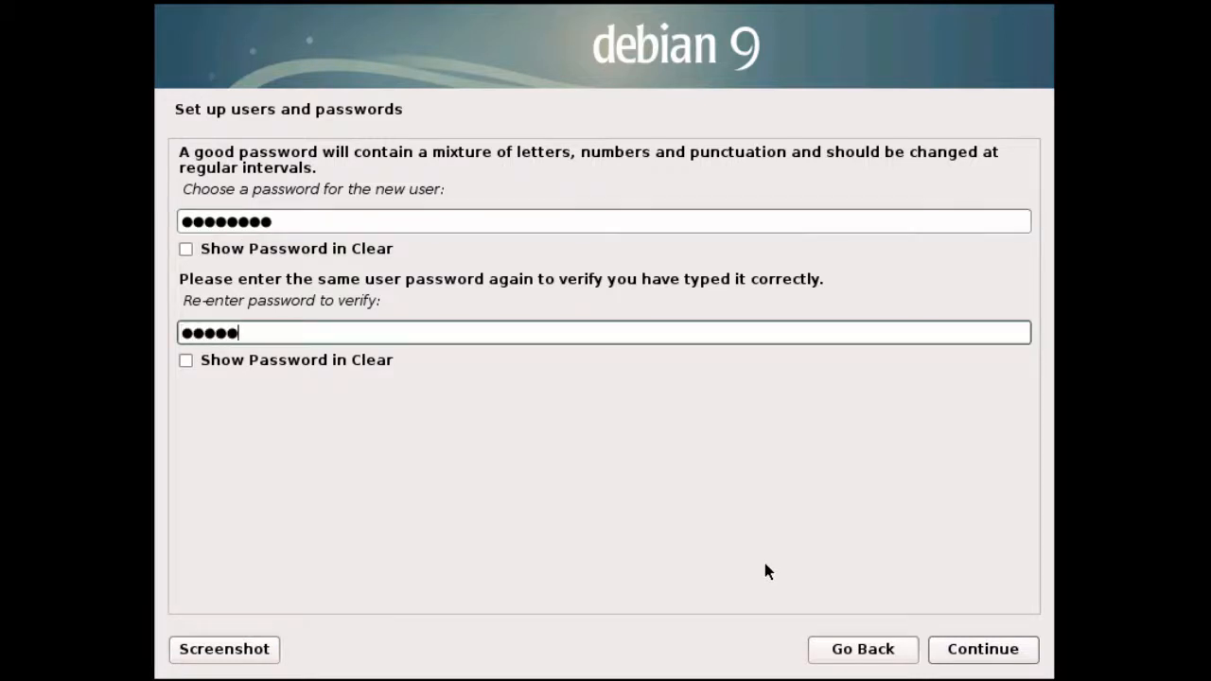
type("678")
left_click(983, 662)
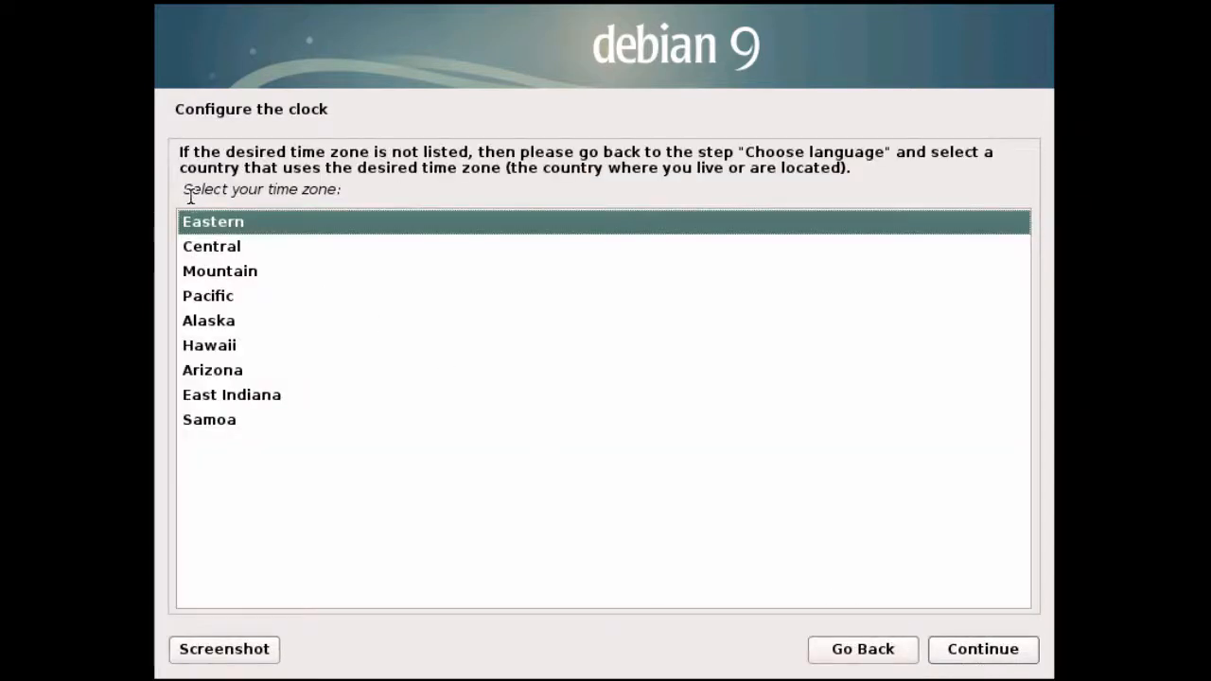
- Set the time zone to Central
left_click_drag(184, 190, 360, 192)
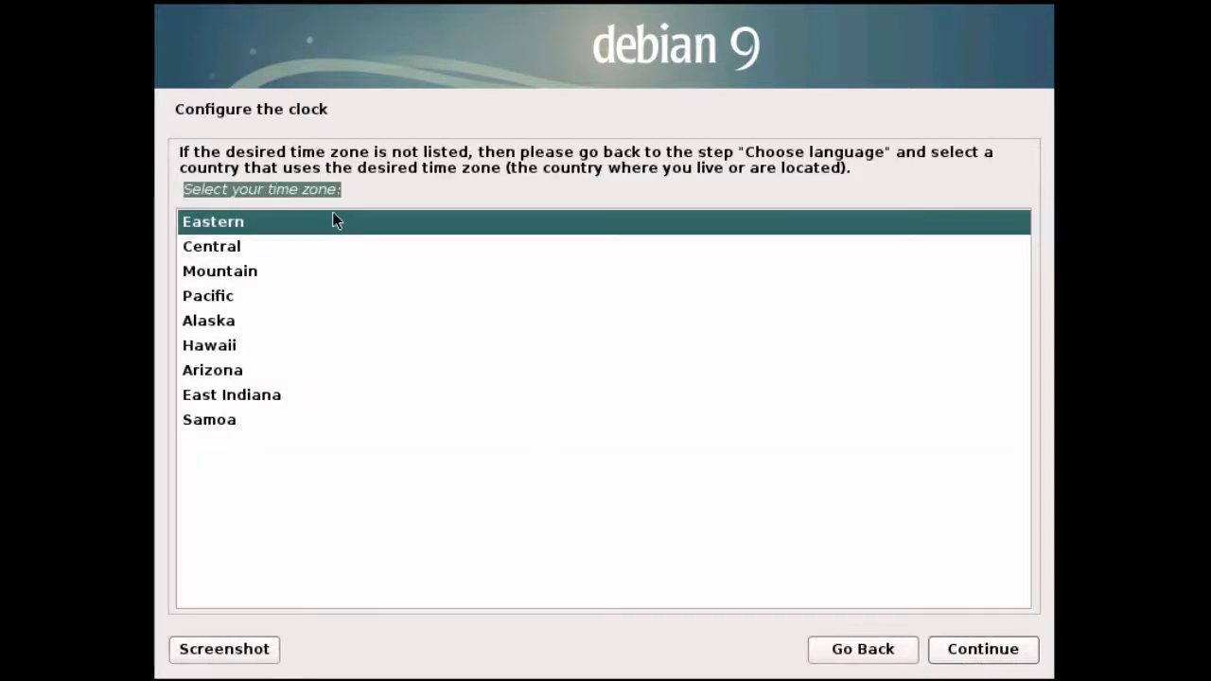
left_click(277, 250)
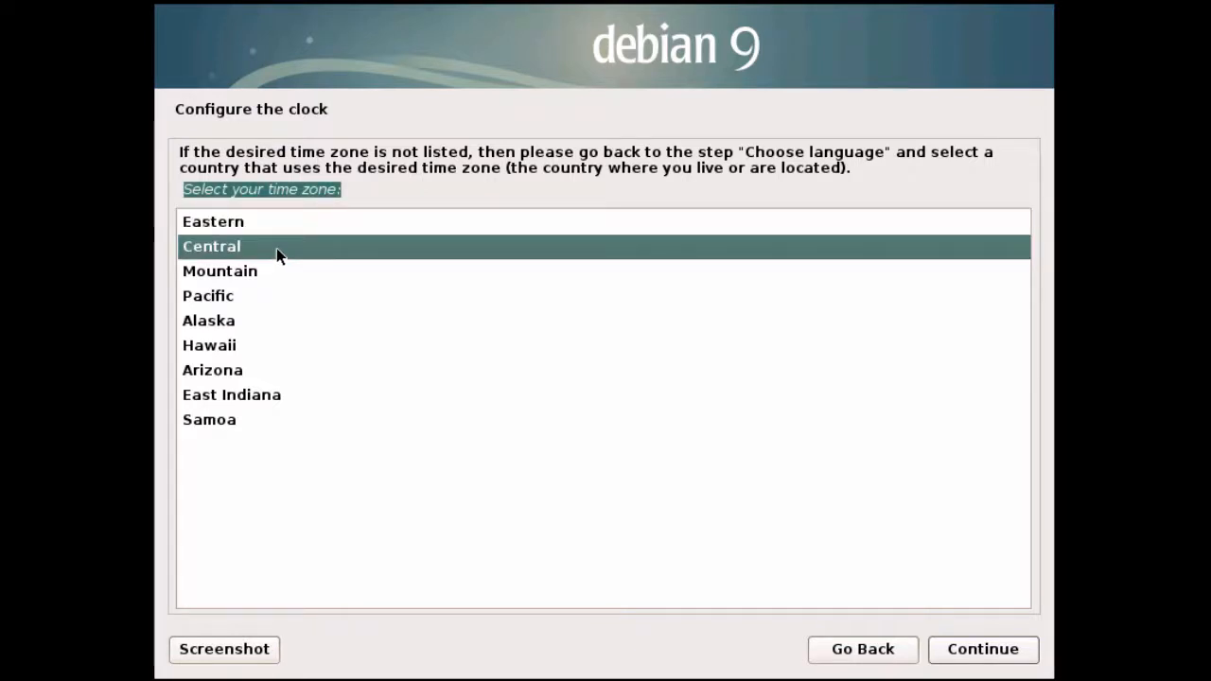
left_click(984, 649)
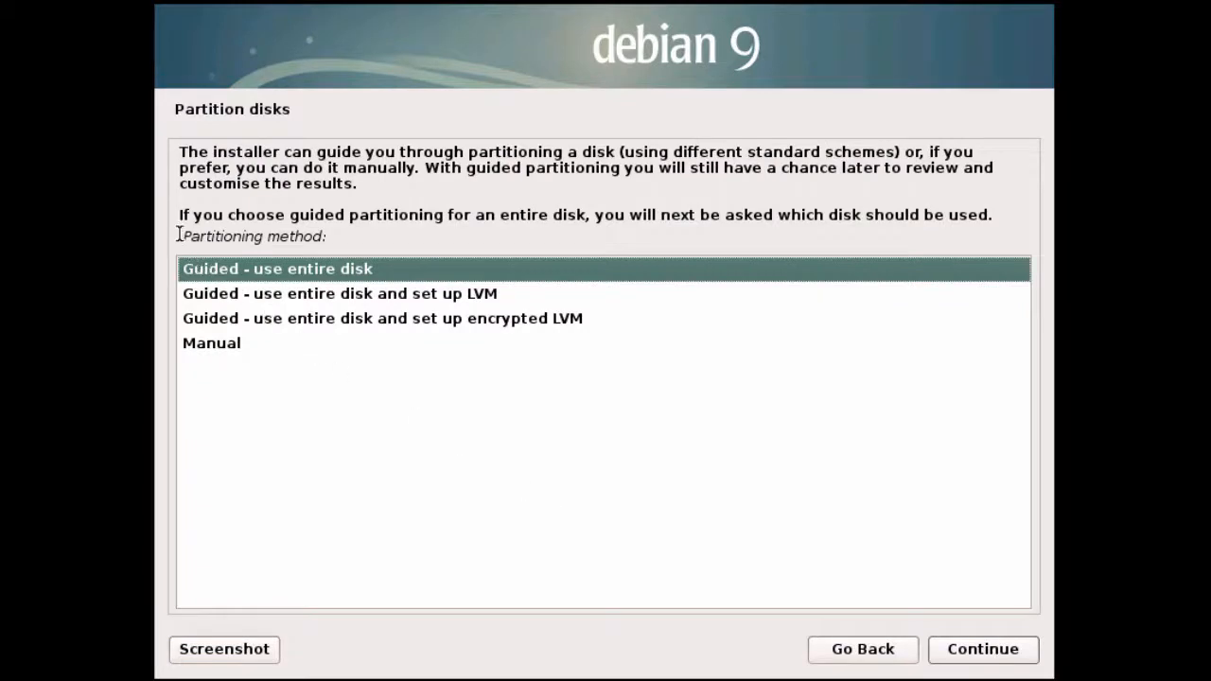
- Use guided entire-disk partitioning with all files in one partition and write it to disk
left_click_drag(179, 235, 369, 233)
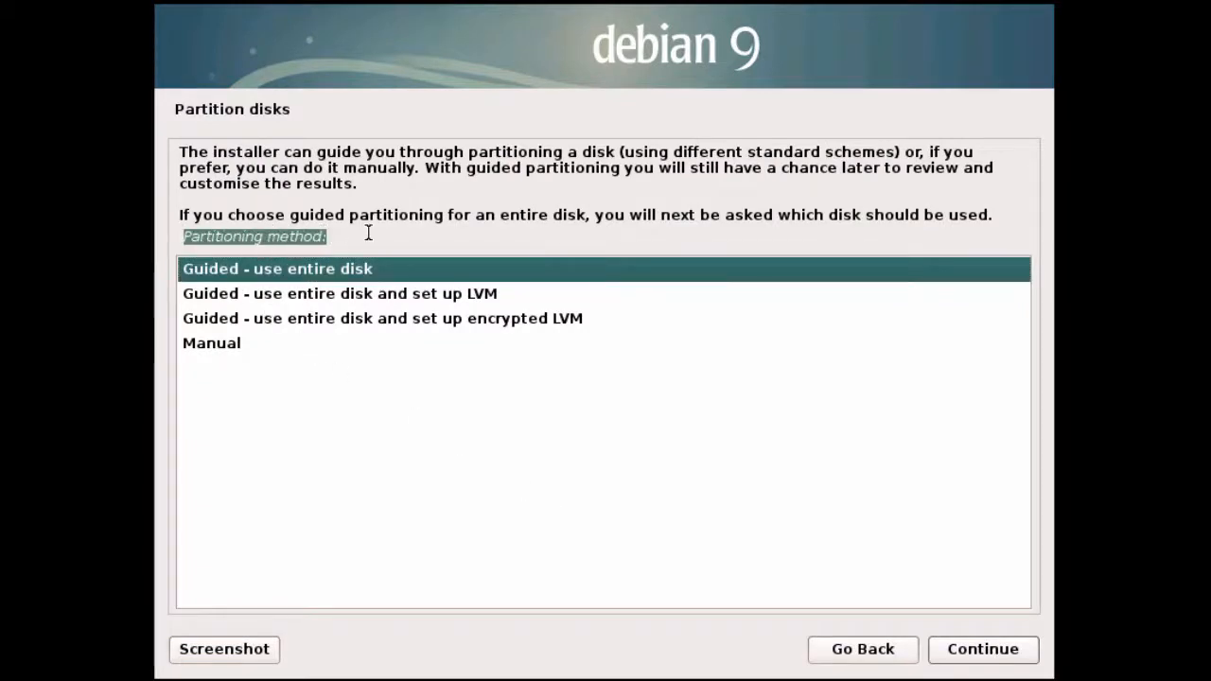
left_click(408, 267)
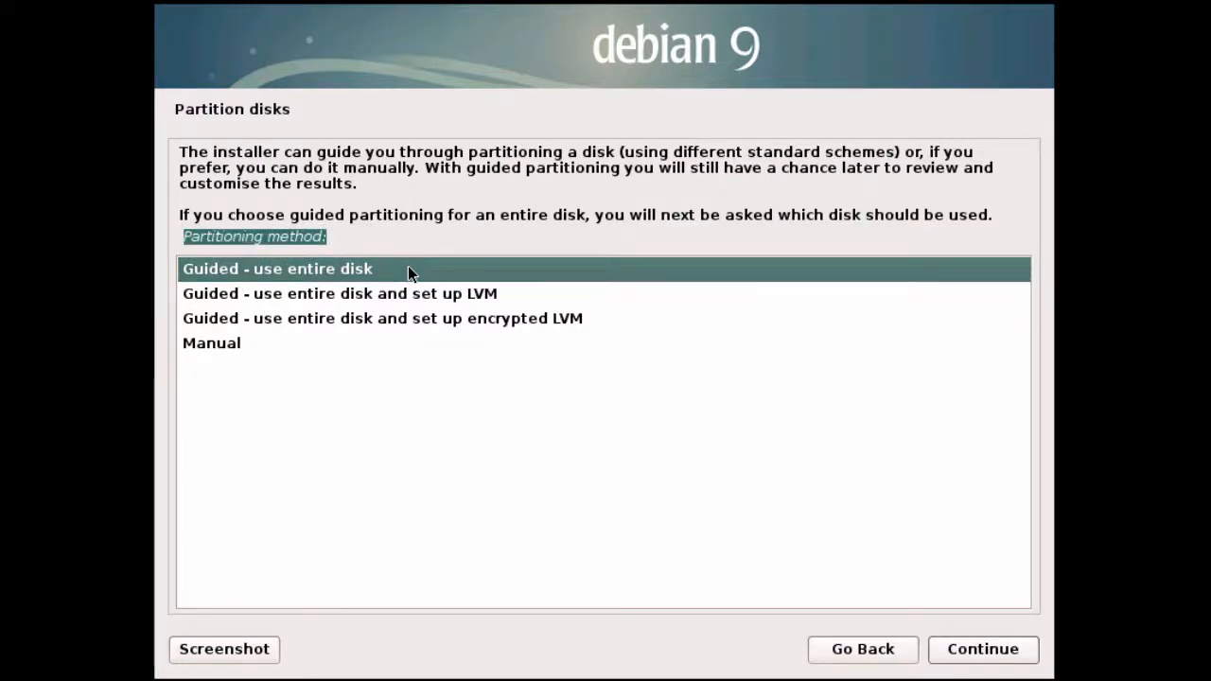
left_click(975, 662)
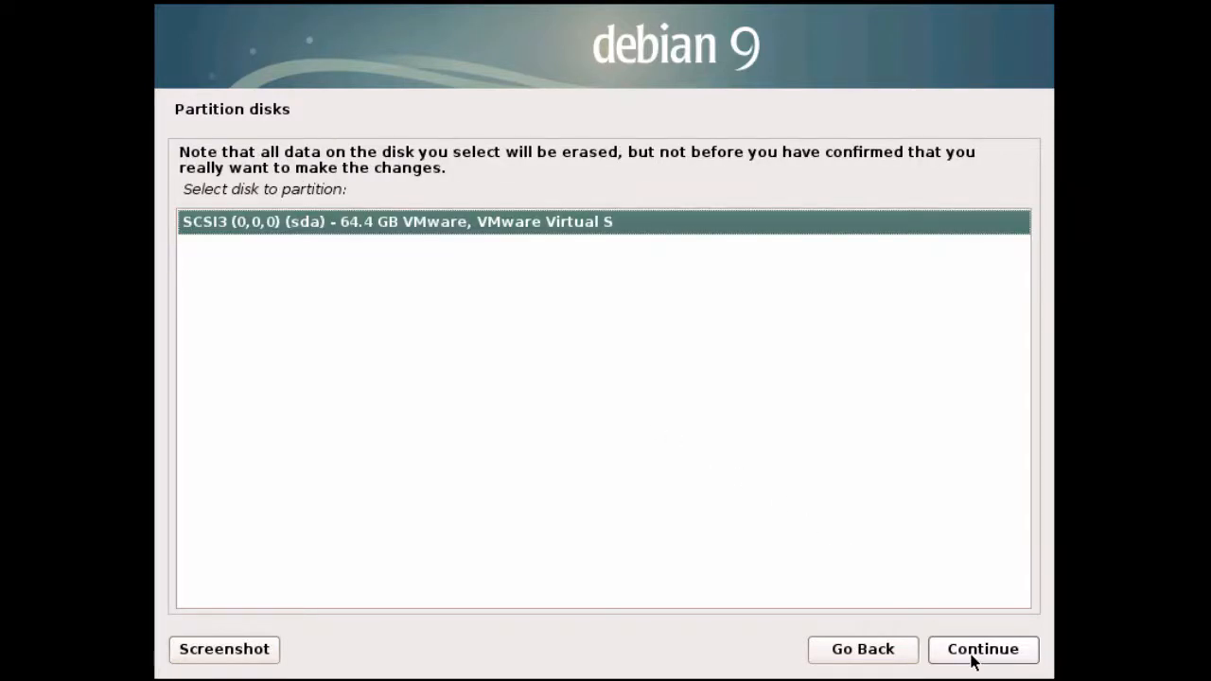
left_click(973, 661)
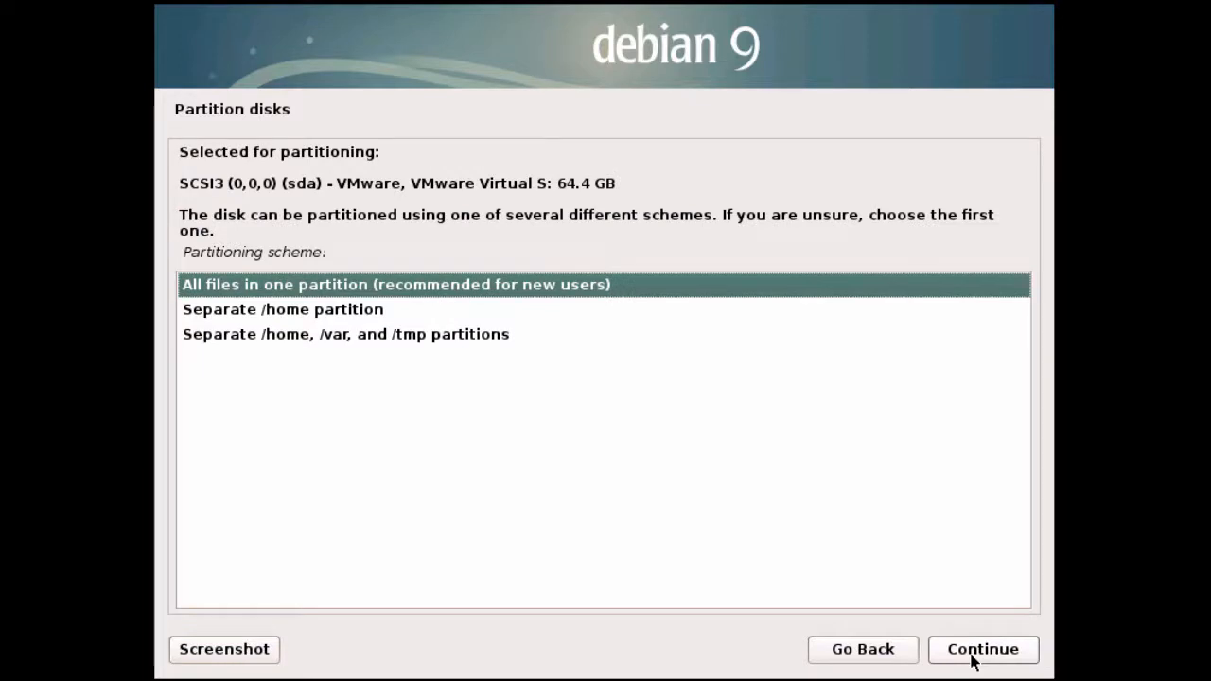
left_click(975, 663)
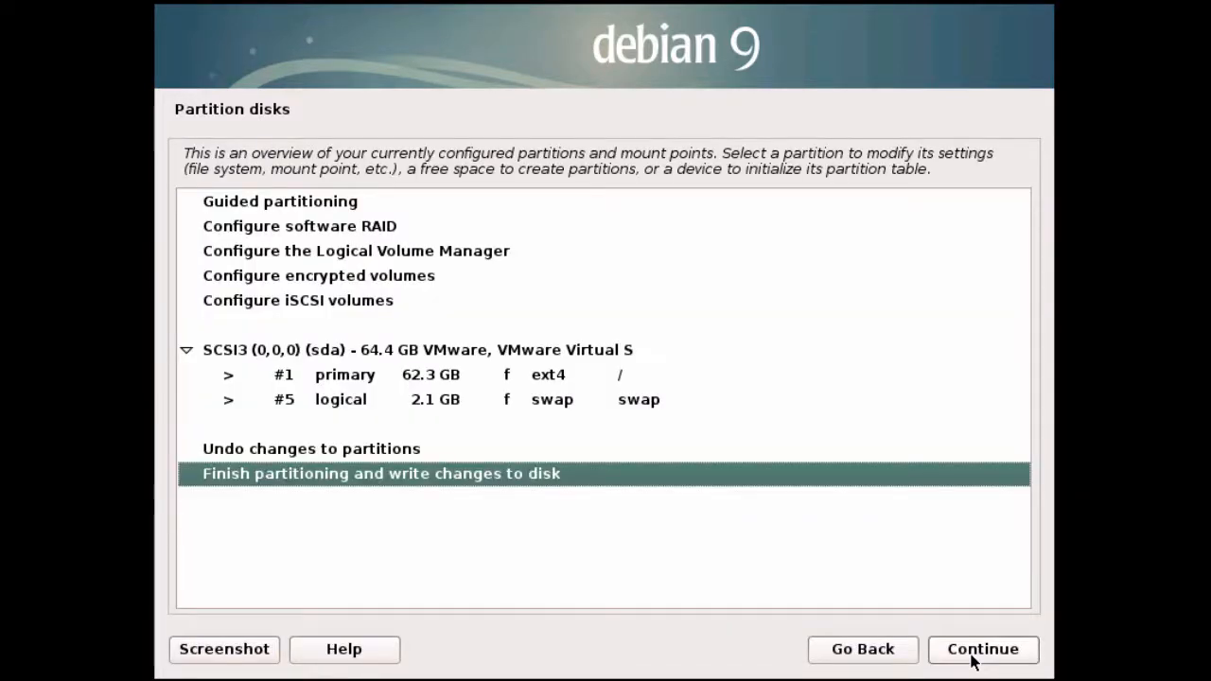
left_click(975, 662)
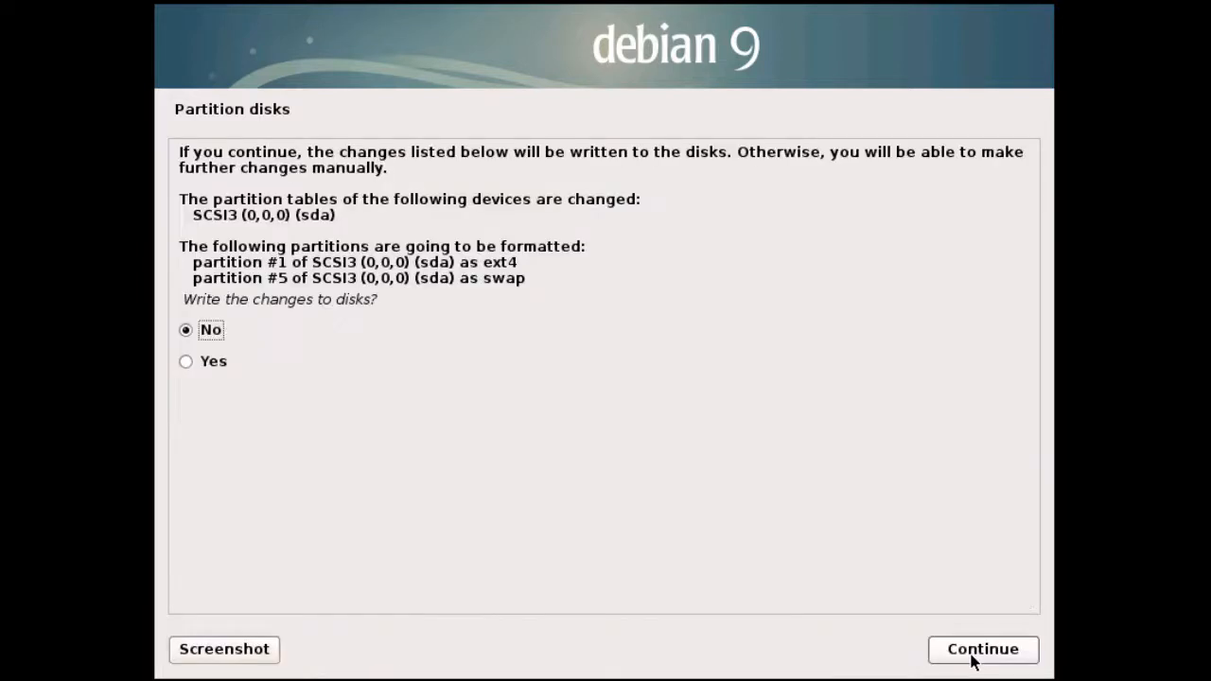
left_click_drag(181, 299, 390, 310)
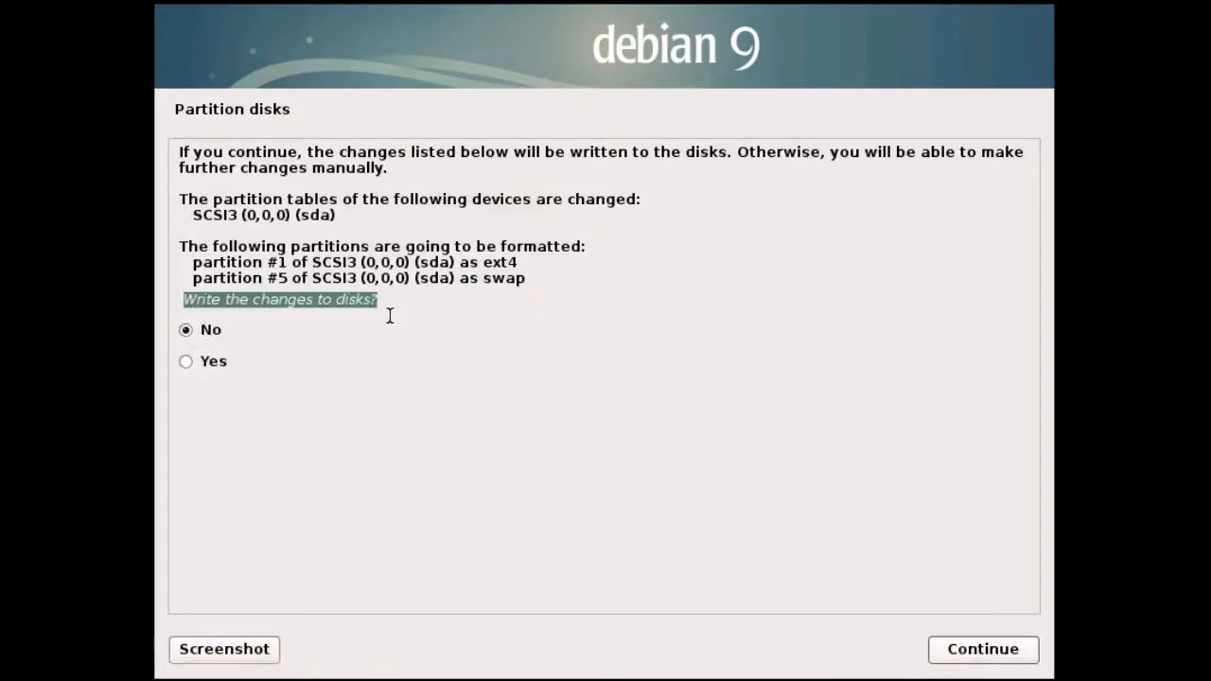
left_click(193, 370)
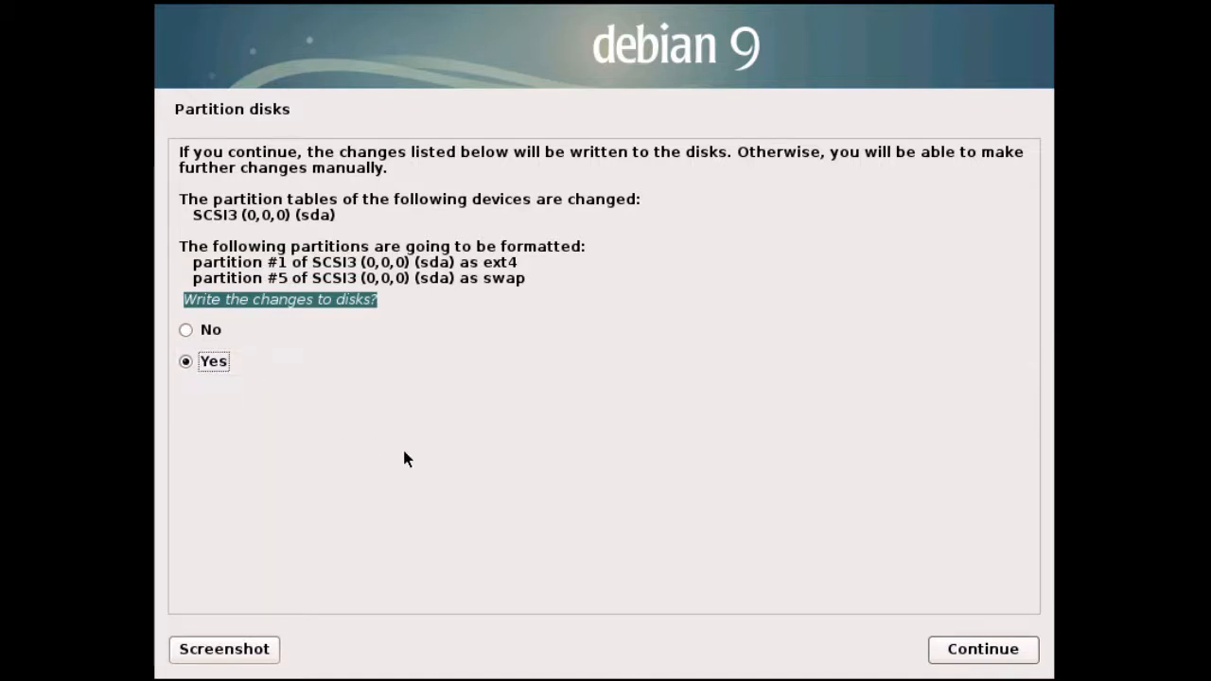
left_click(955, 654)
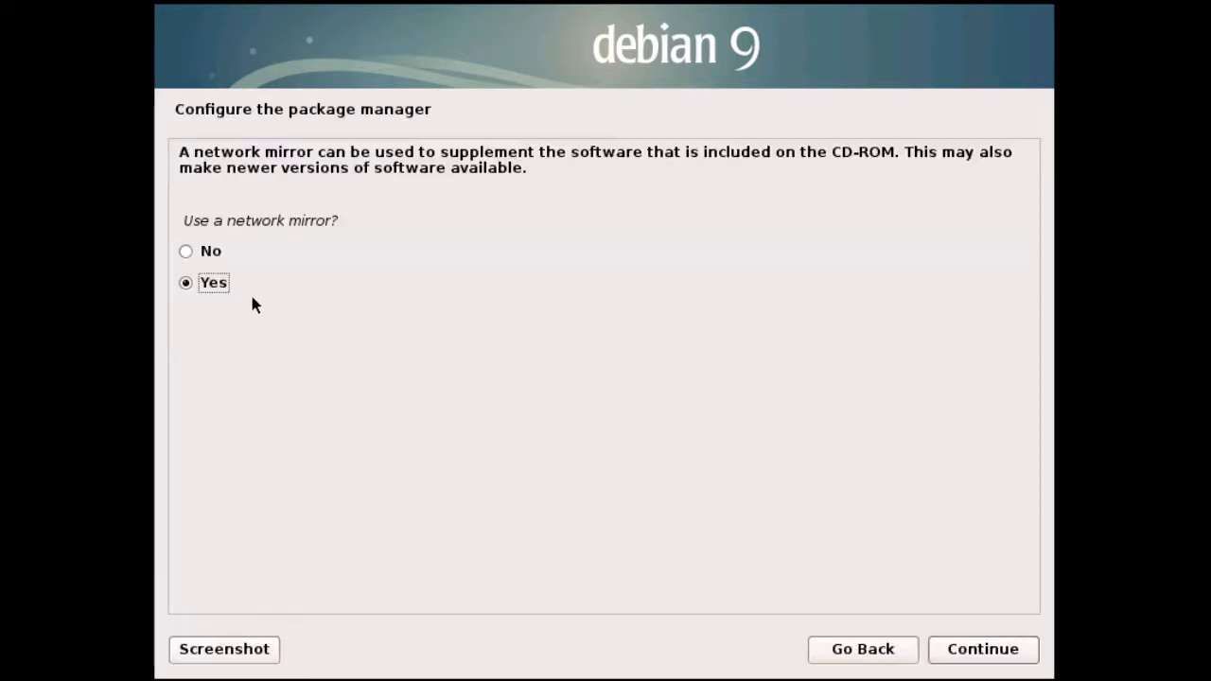
- Use a United States network mirror, mirrors.kernel.org, leaving the HTTP proxy blank
left_click_drag(185, 221, 368, 221)
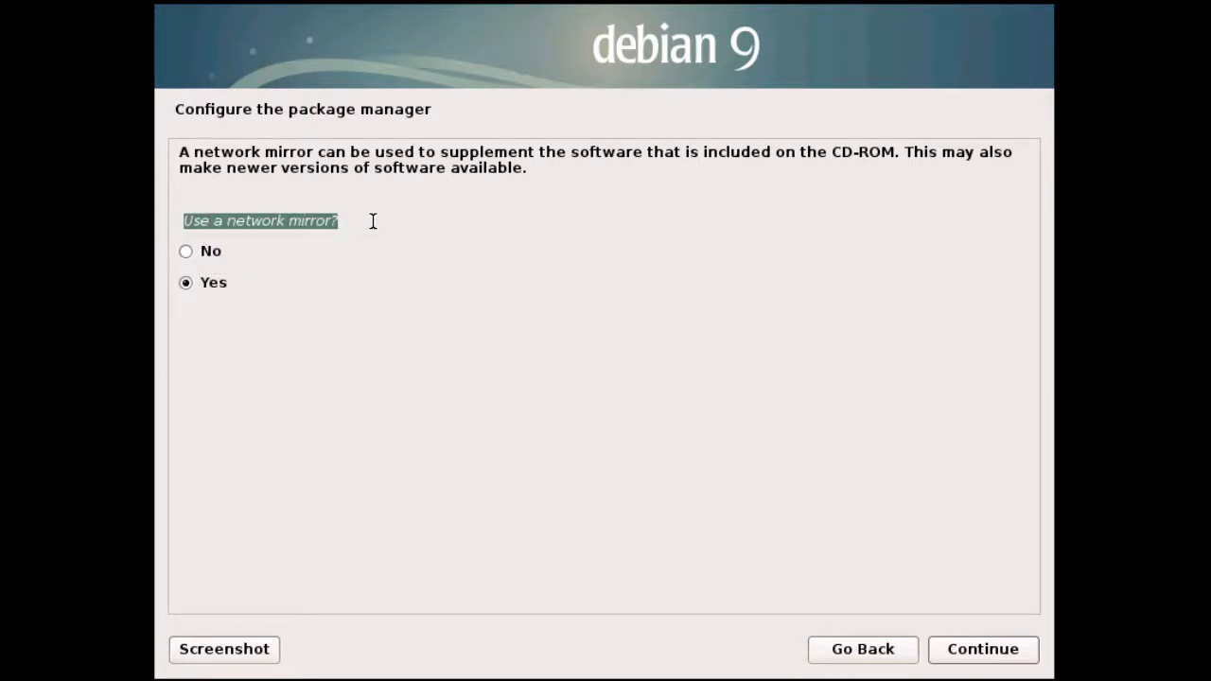
left_click(219, 286)
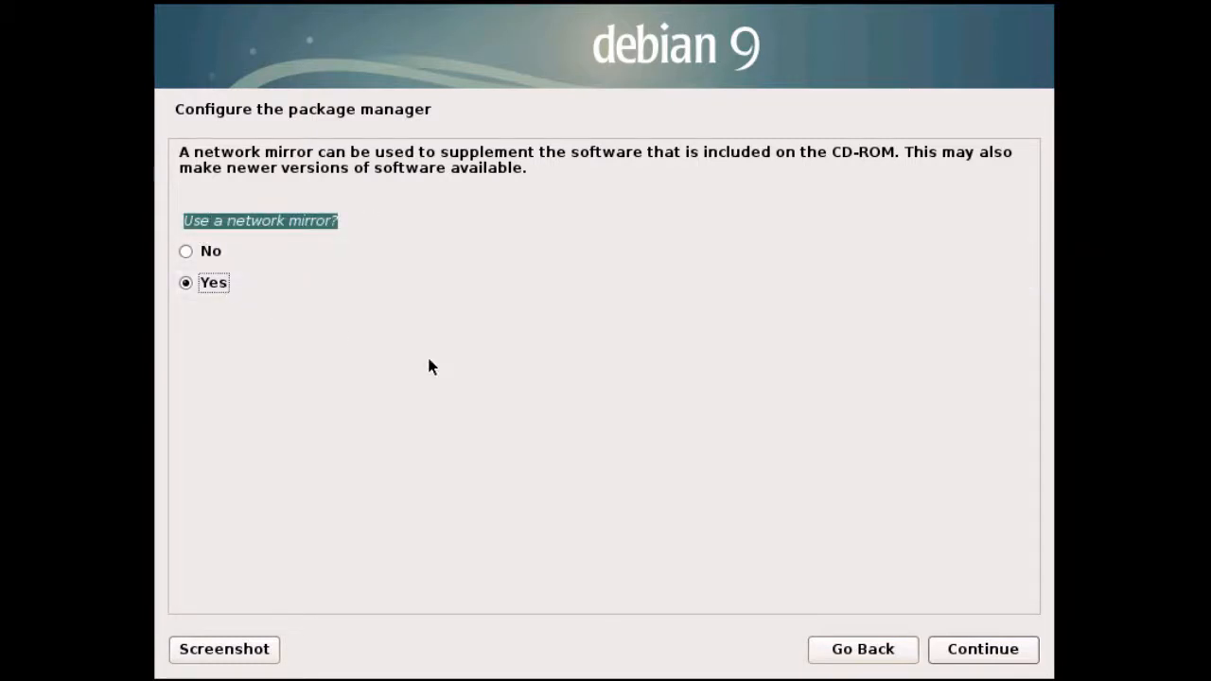
left_click(951, 650)
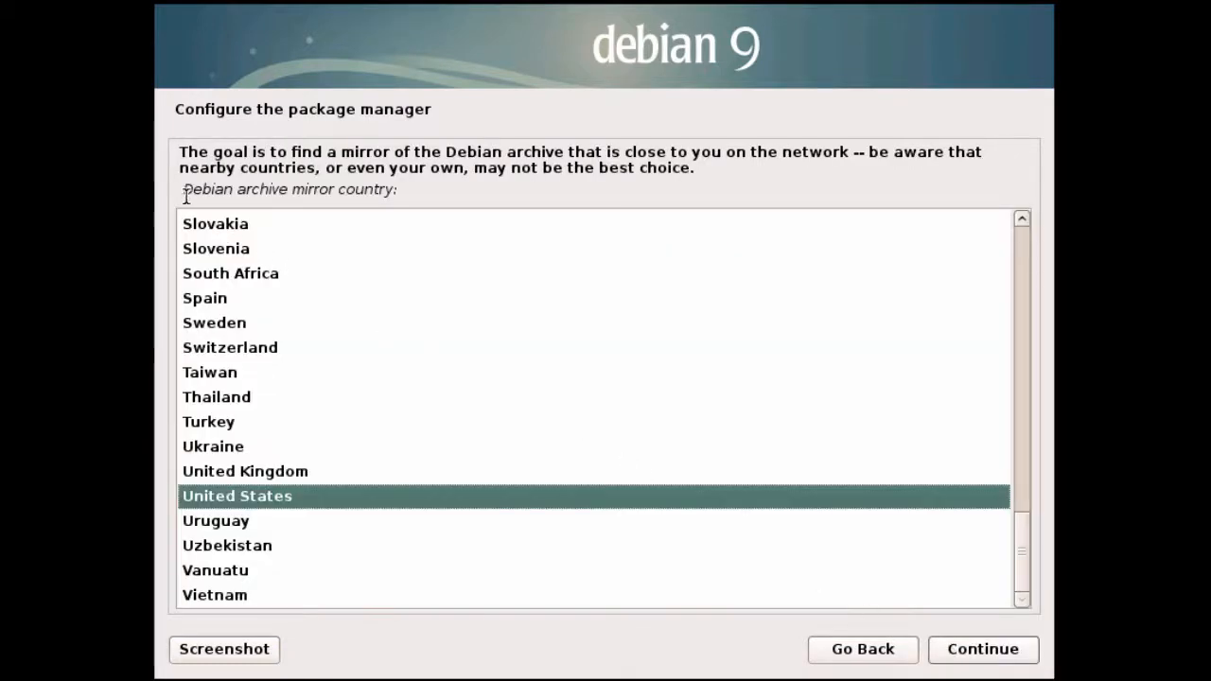
left_click_drag(183, 189, 429, 193)
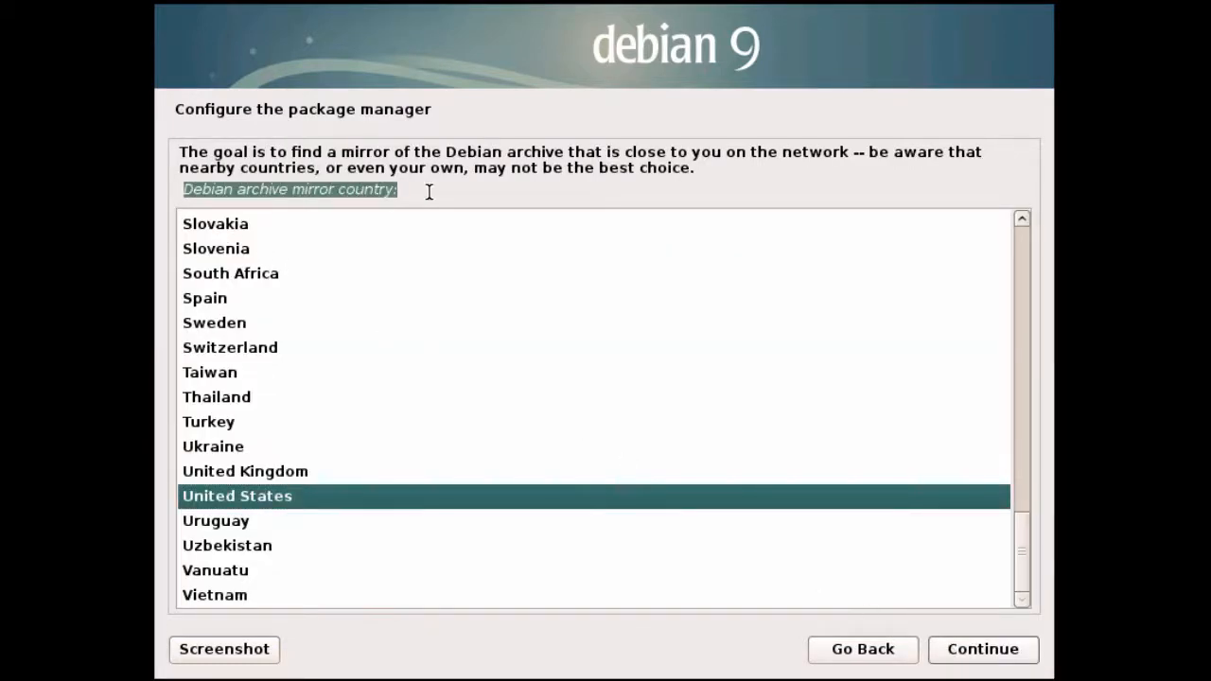
left_click(399, 505)
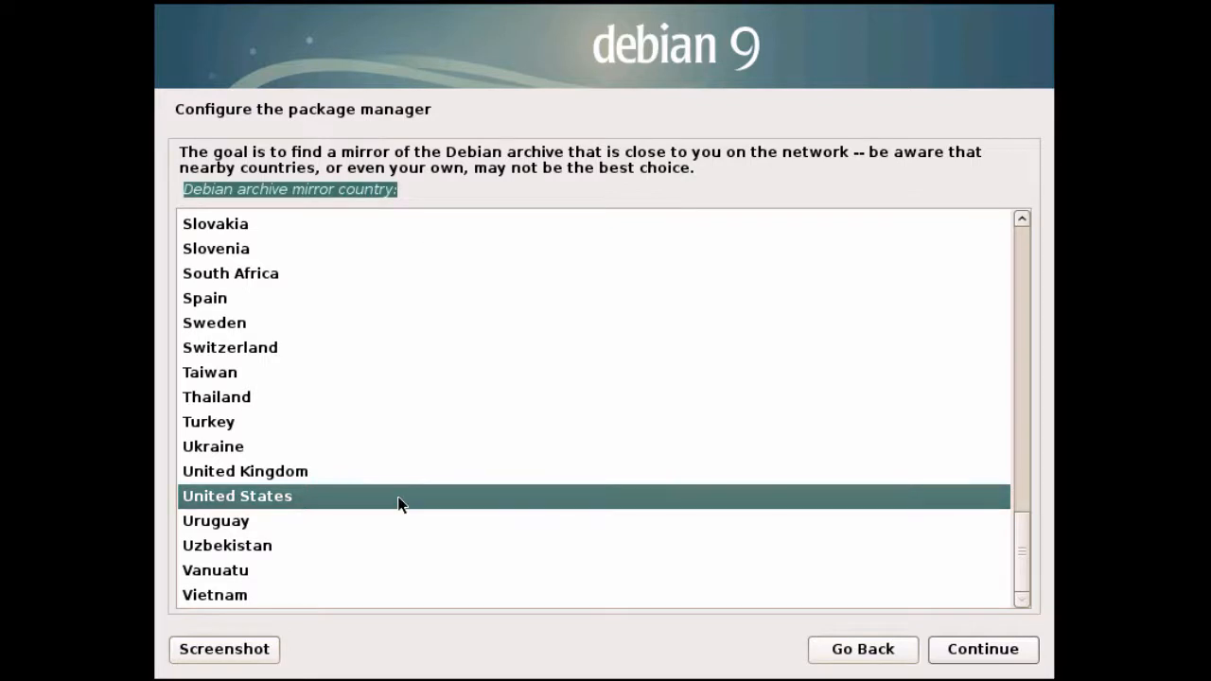
left_click(971, 651)
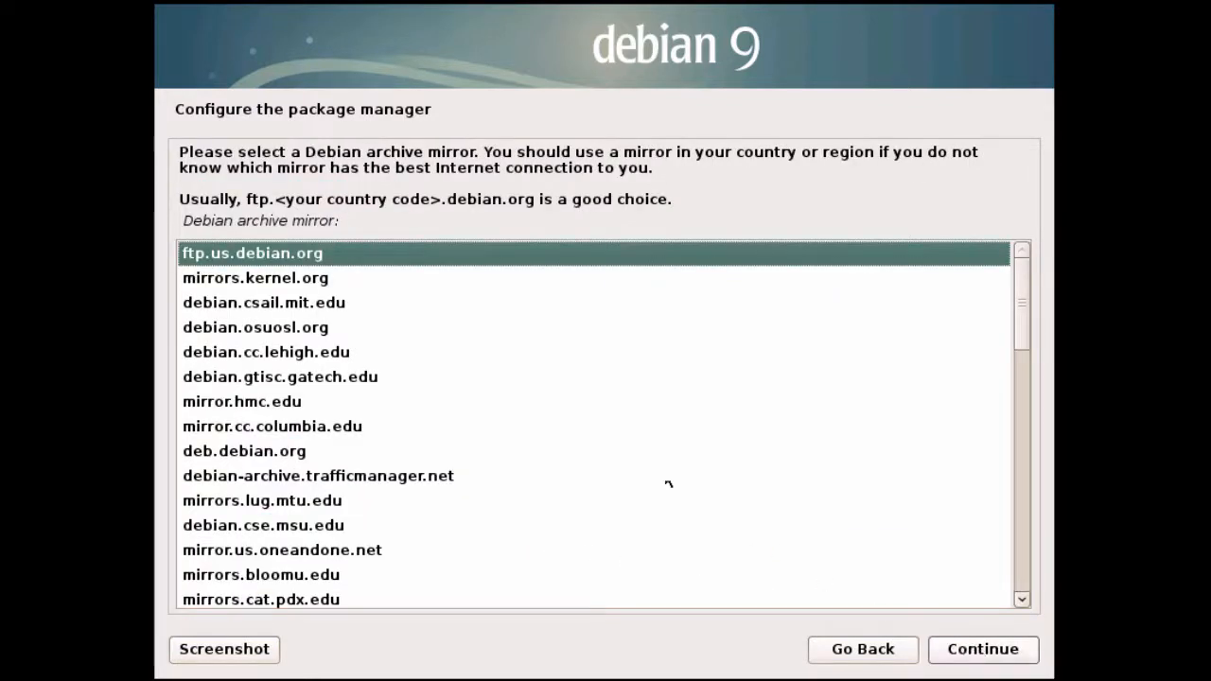
left_click_drag(184, 220, 379, 220)
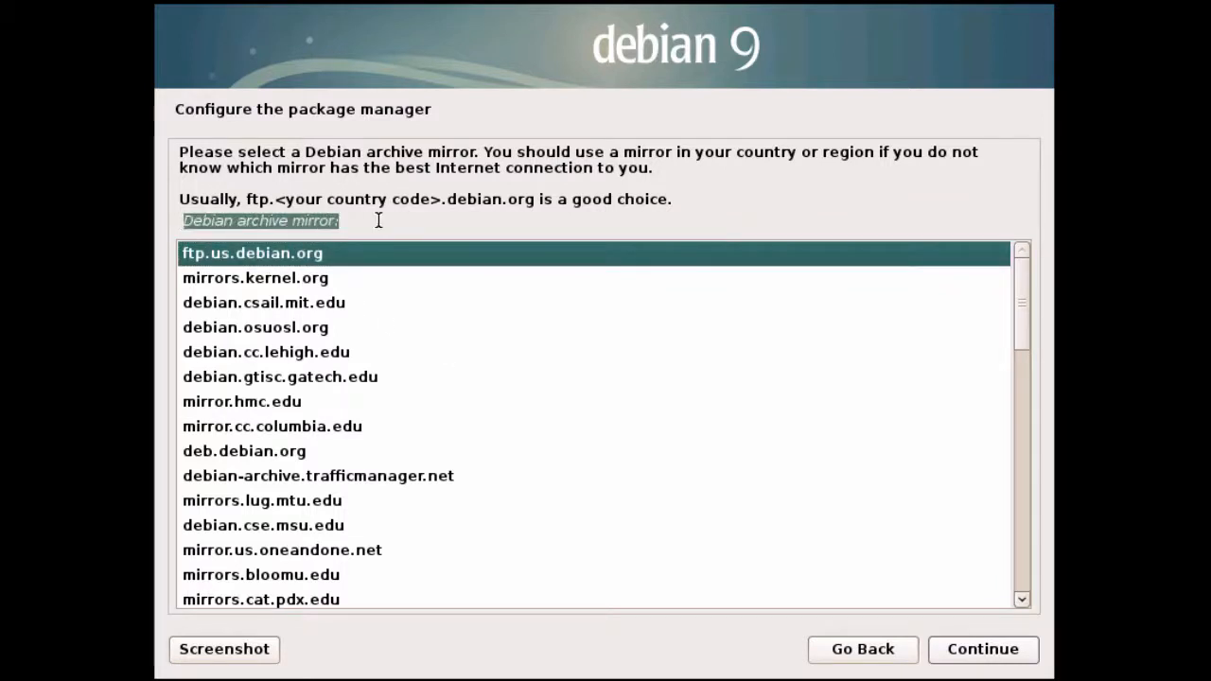
left_click(288, 288)
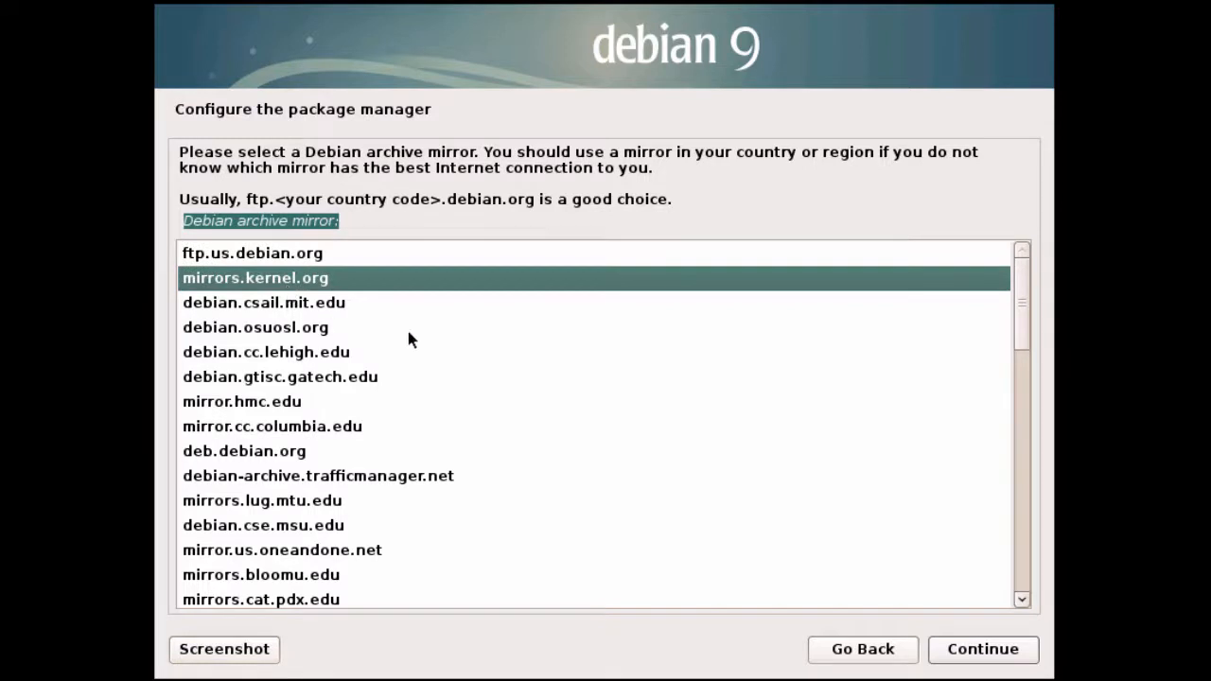
left_click(965, 649)
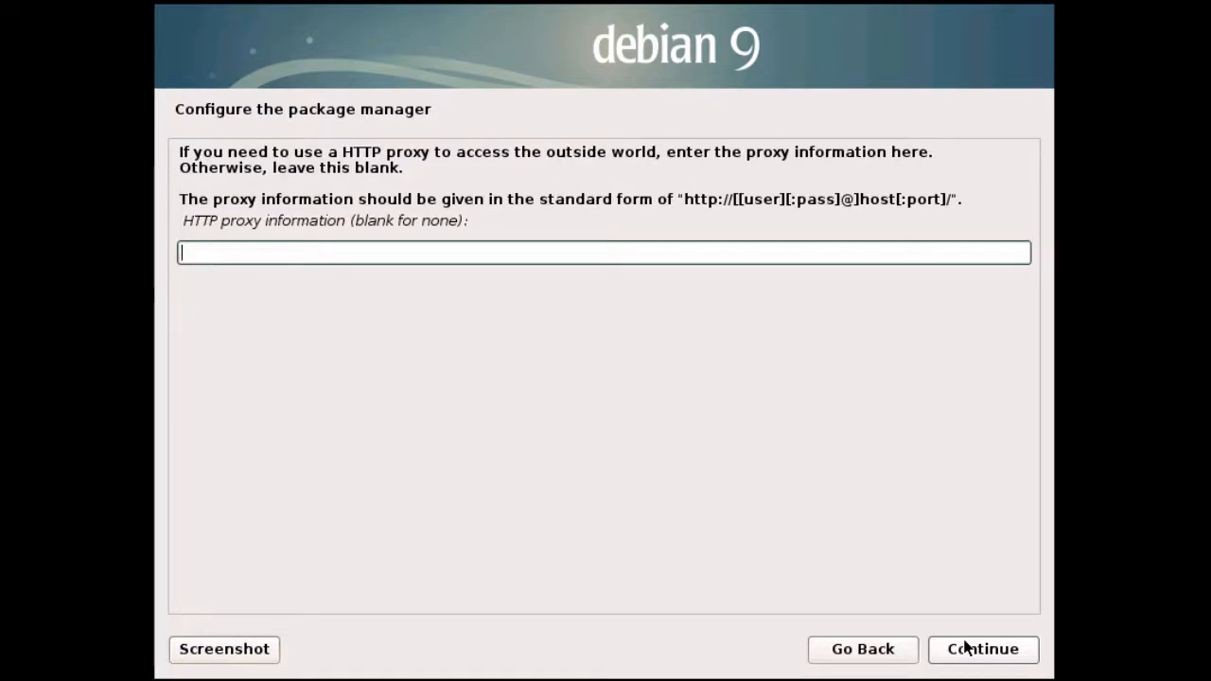
left_click(965, 648)
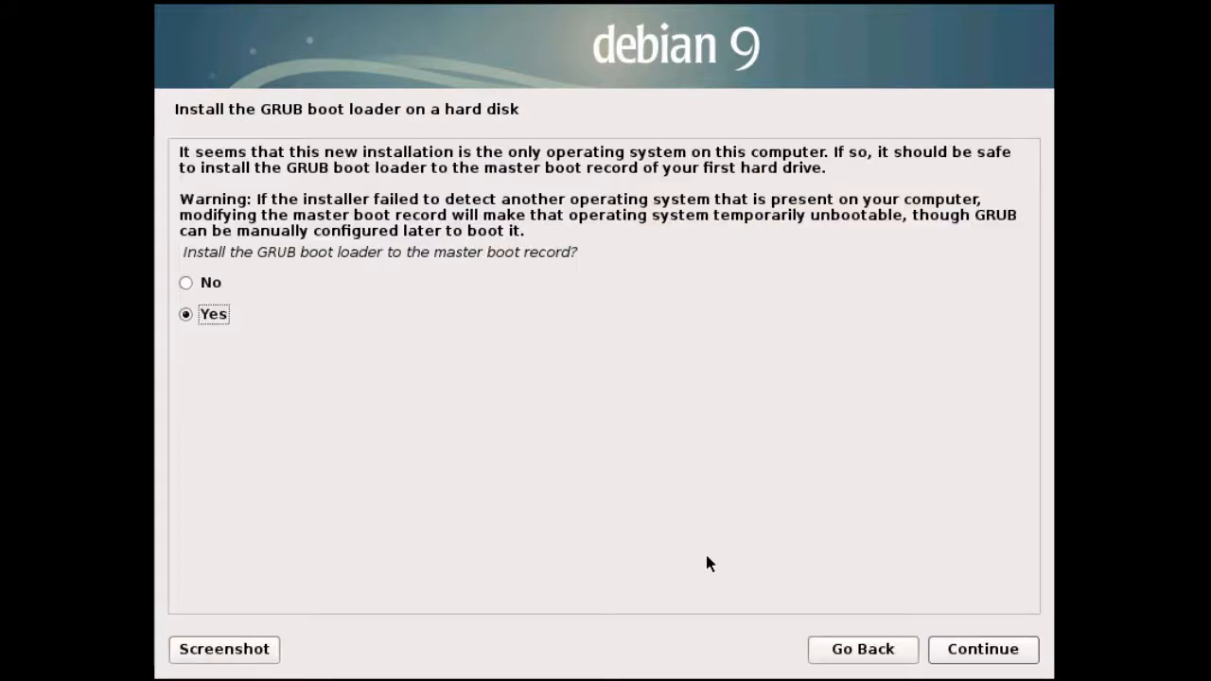
- Keep GRUB on the master boot record and choose /dev/sda as its device
left_click_drag(183, 251, 601, 248)
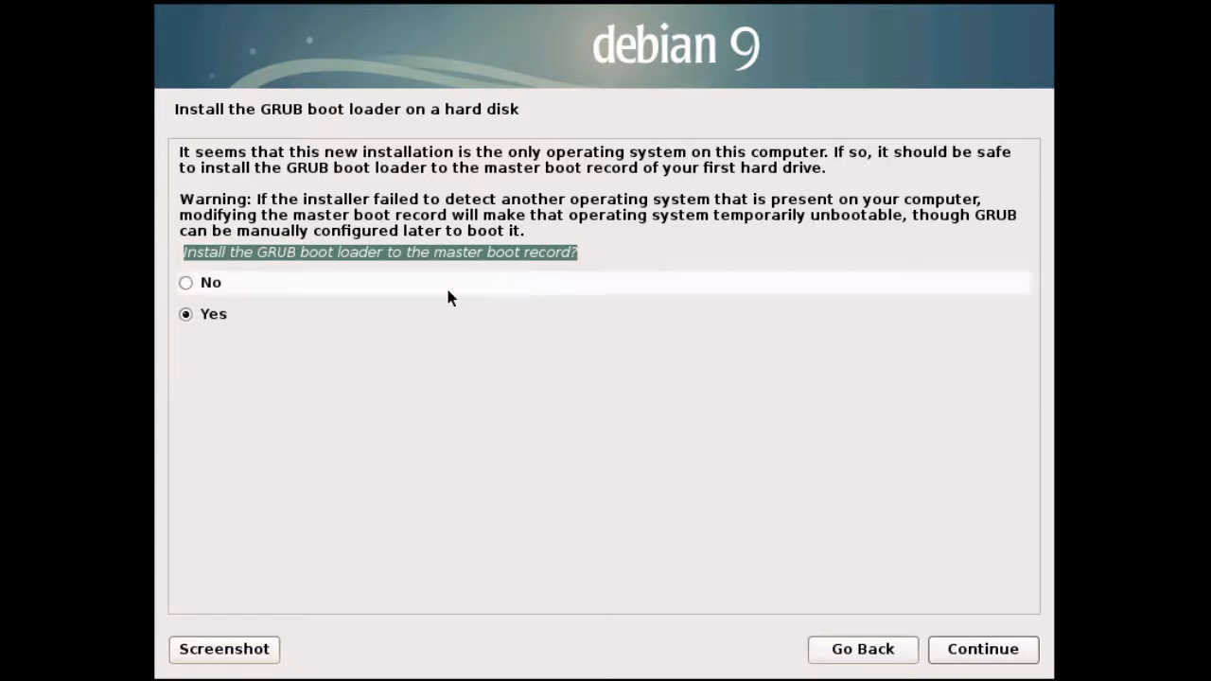
left_click(241, 324)
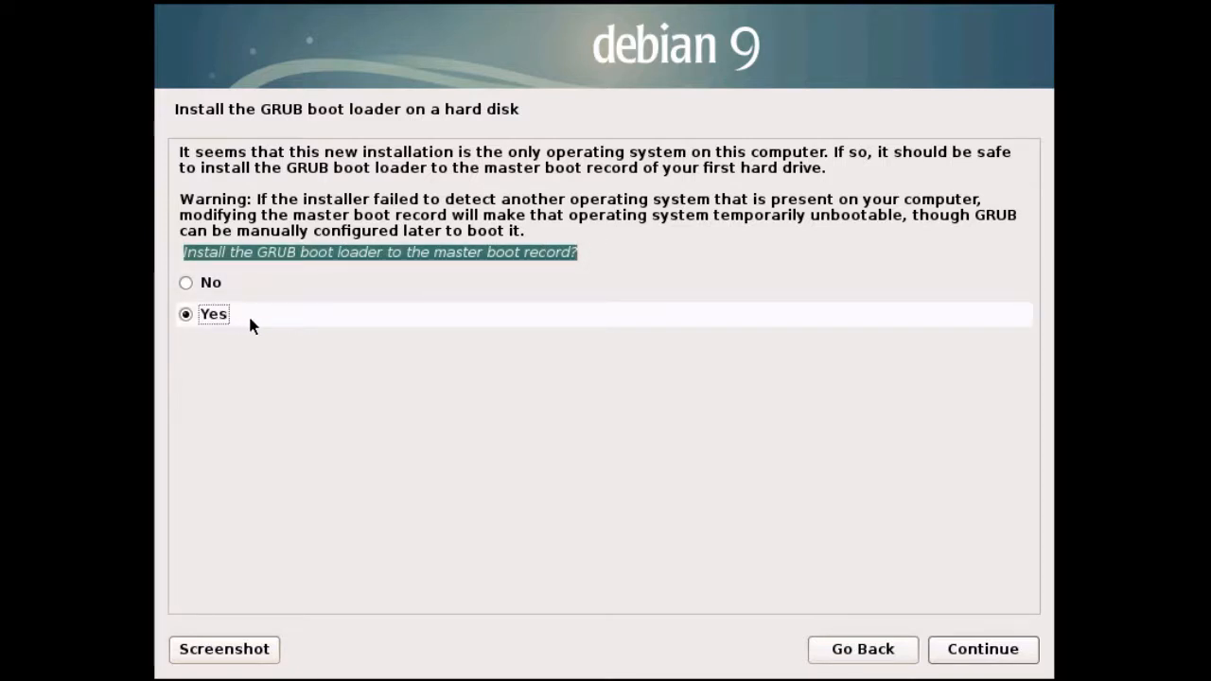
left_click(971, 649)
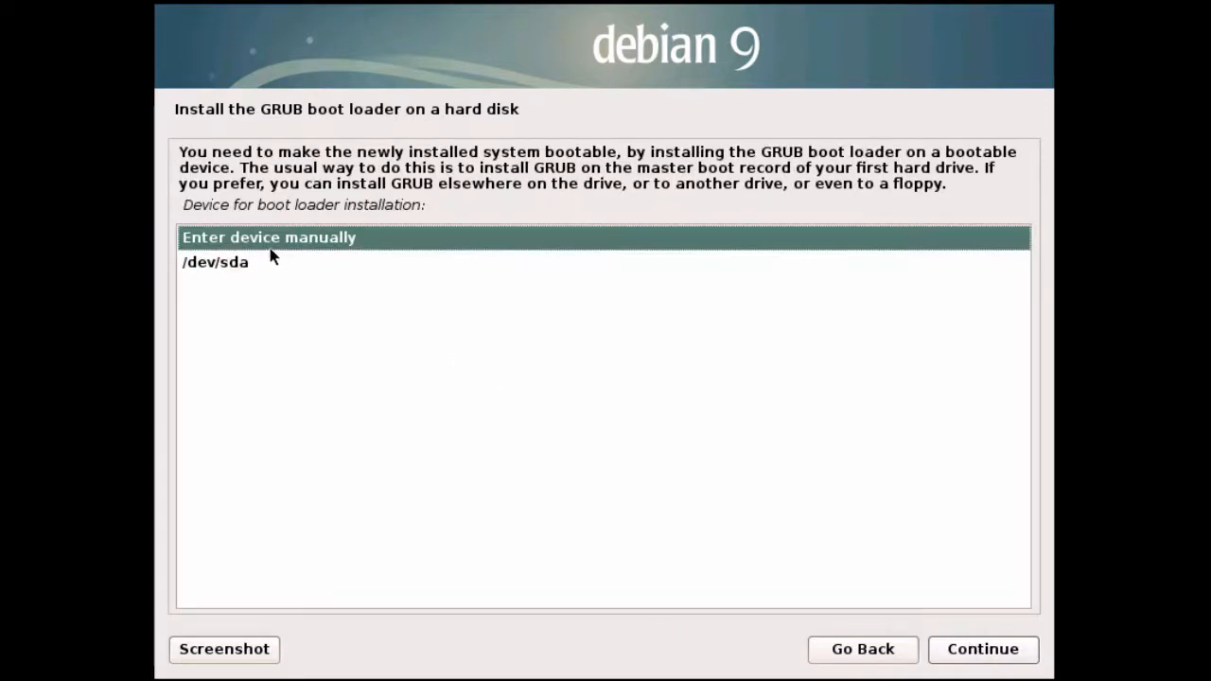
left_click_drag(184, 206, 429, 228)
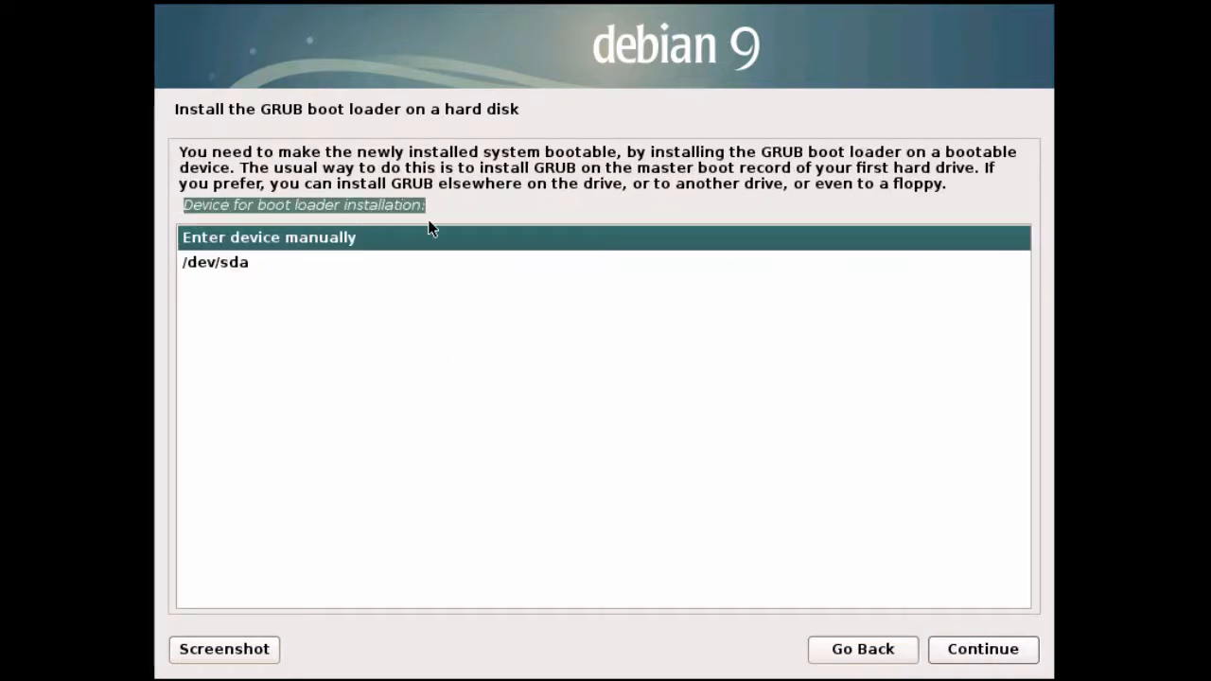
left_click(229, 266)
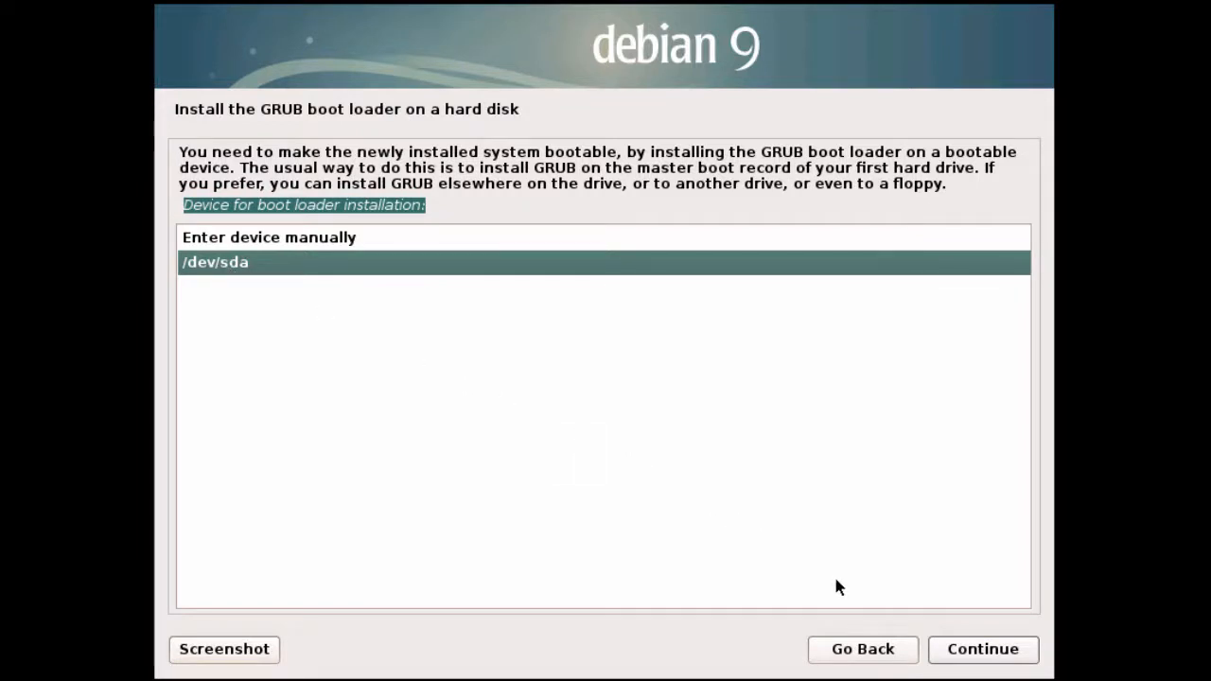
left_click(946, 650)
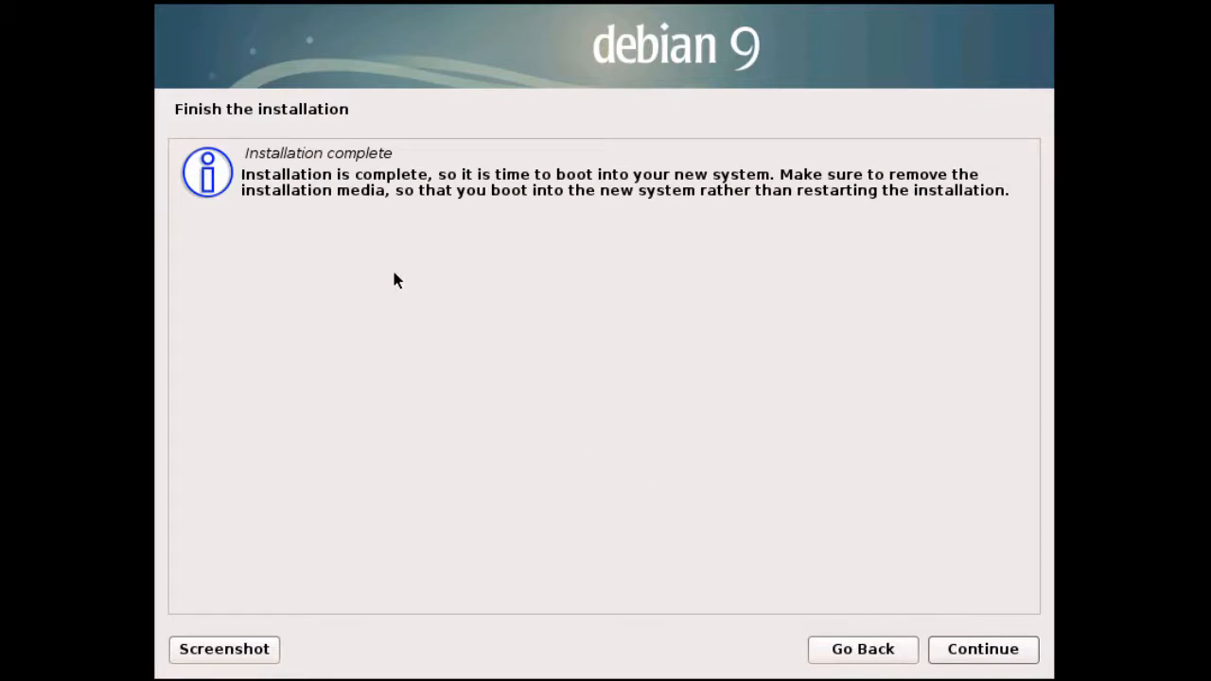
- Finish the installer, boot Debian GNU/Linux from GRUB, and sign in with the user's password
left_click_drag(242, 154, 421, 144)
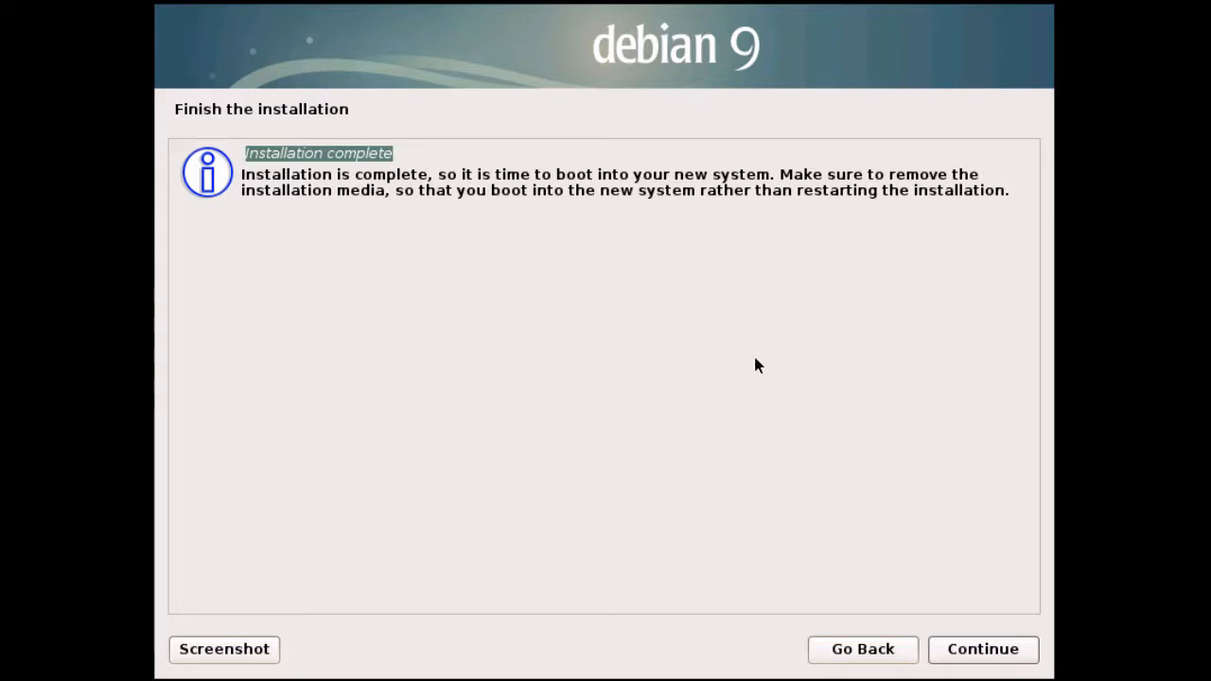
left_click(943, 649)
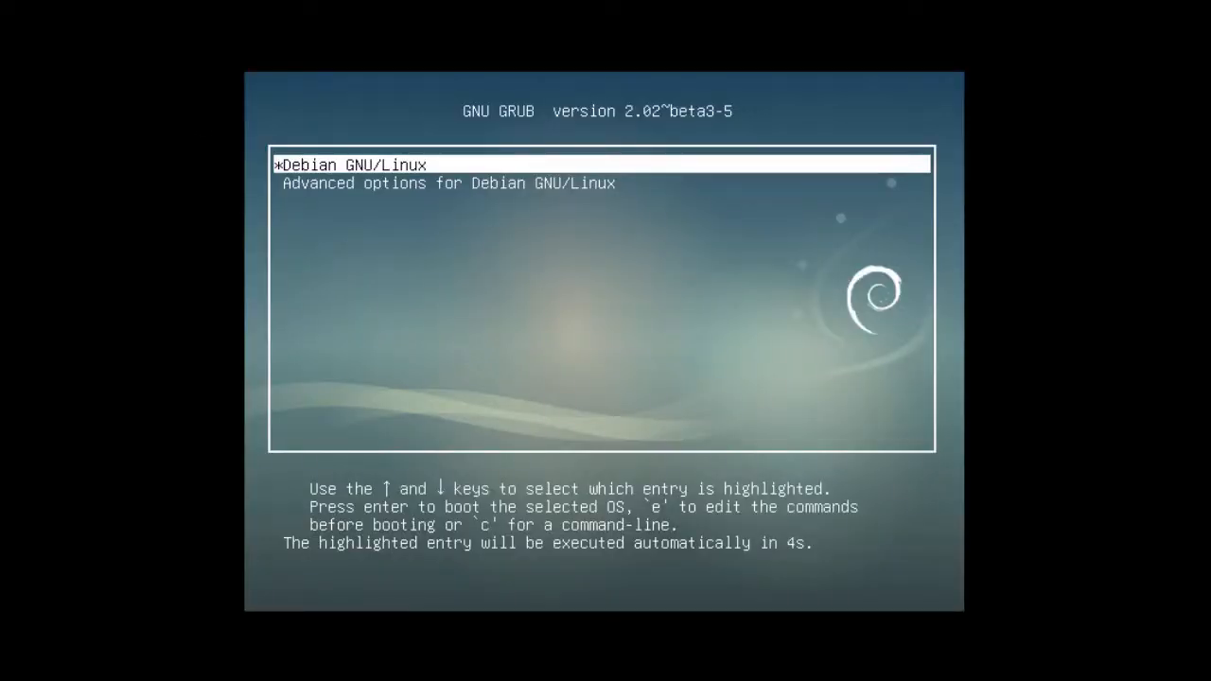
key("Return")
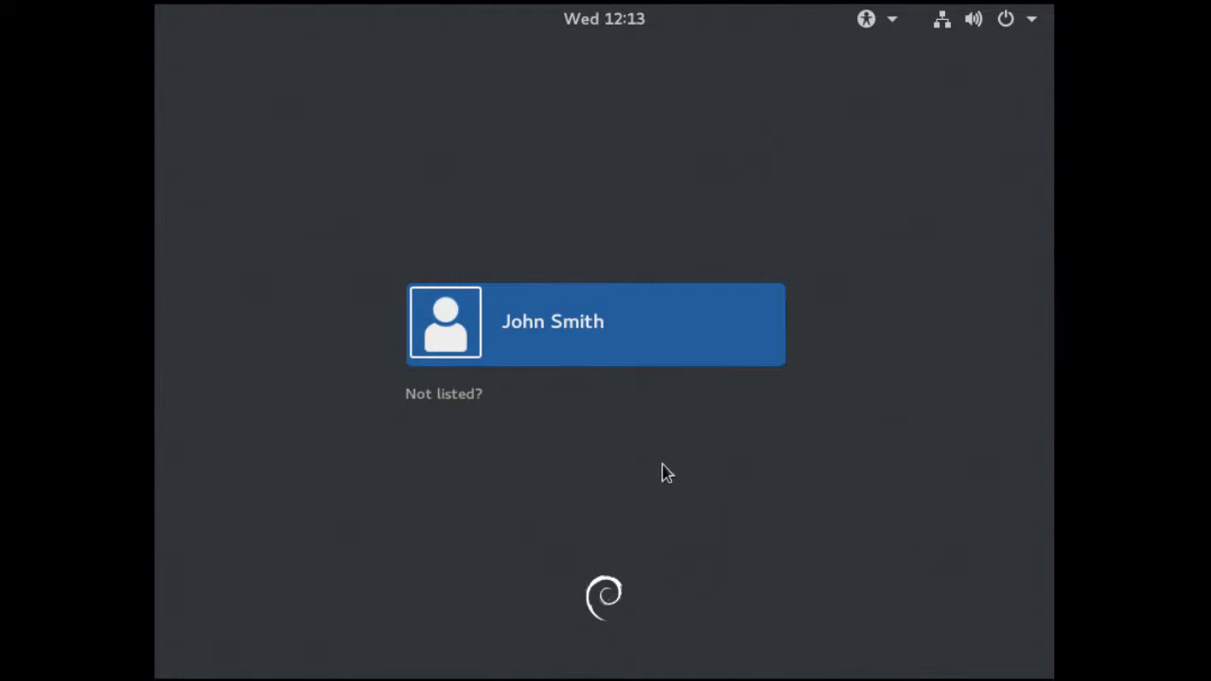
left_click(639, 327)
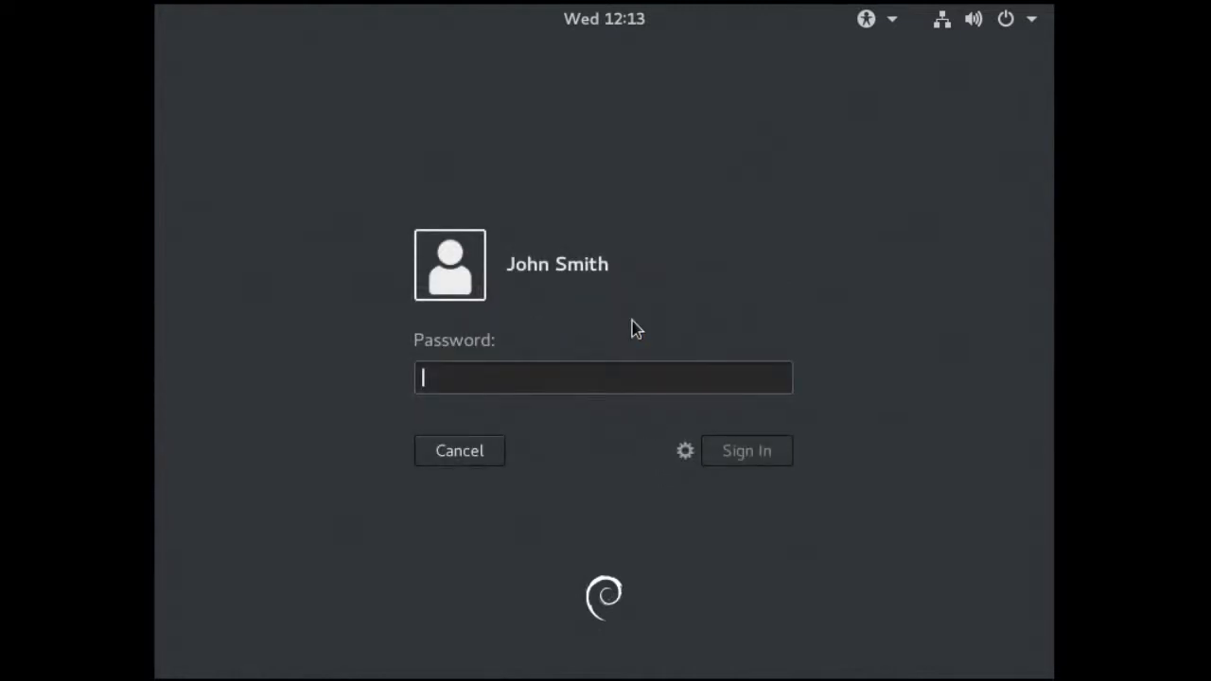
type("••••••••")
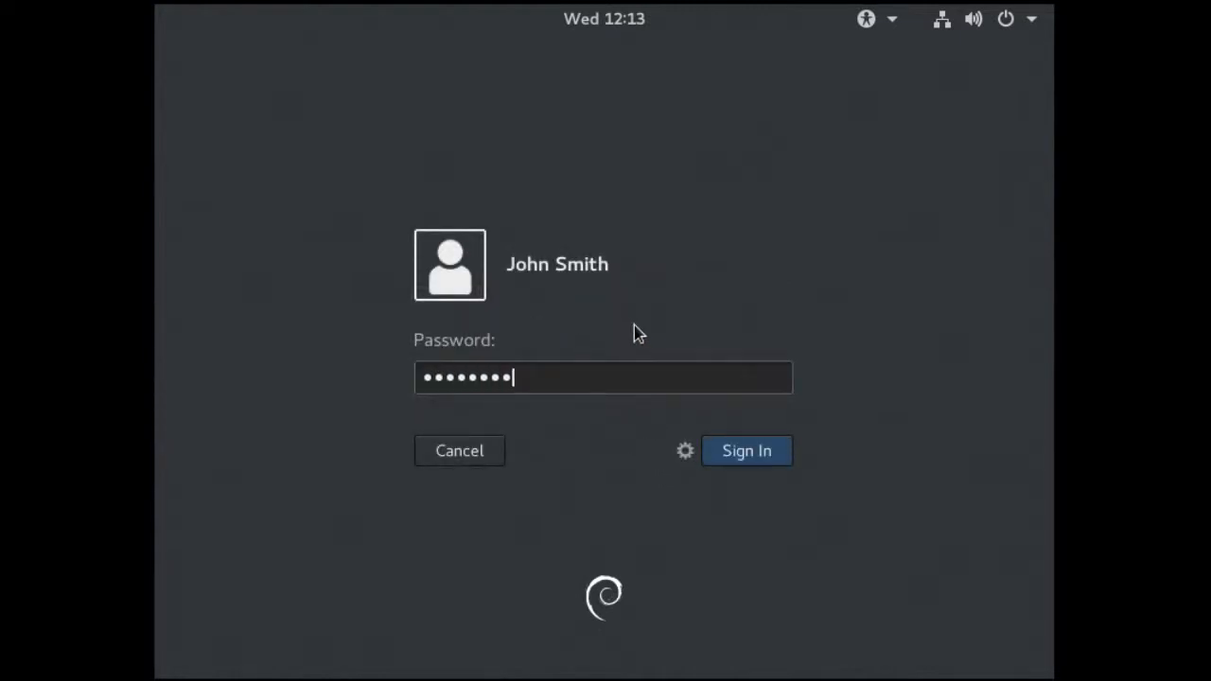
left_click(740, 454)
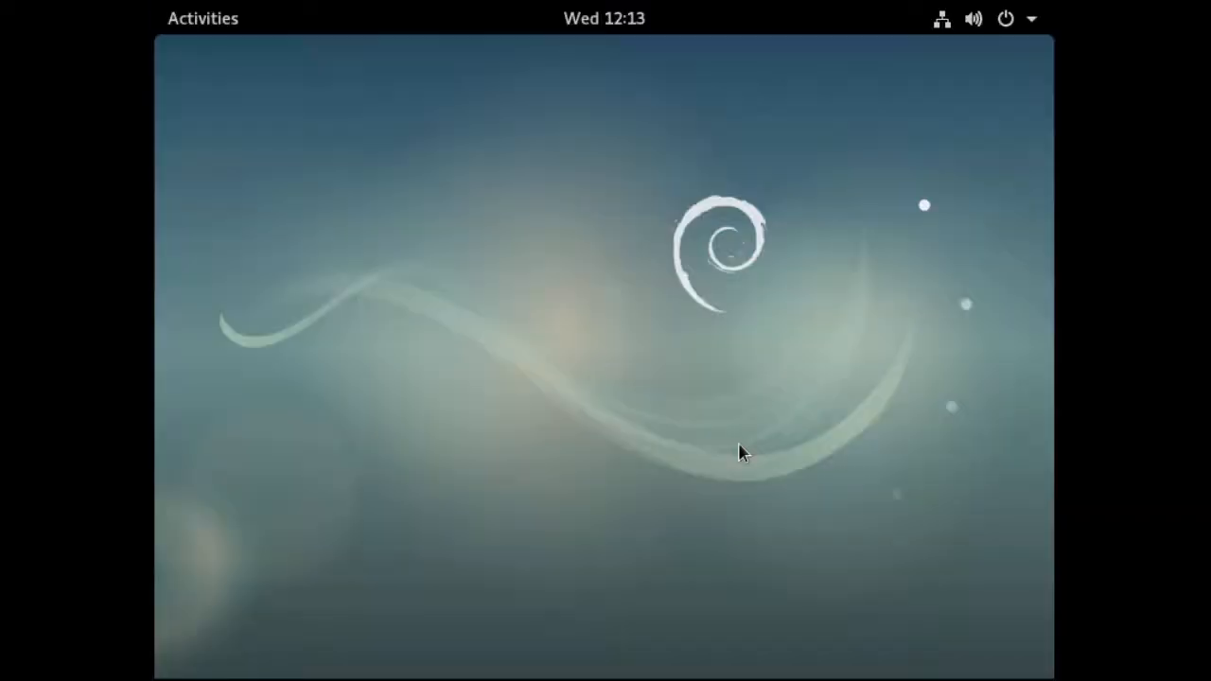
- Glance at the Activities overview and the VM's display-fitting options, then return to the desktop
left_click(206, 22)
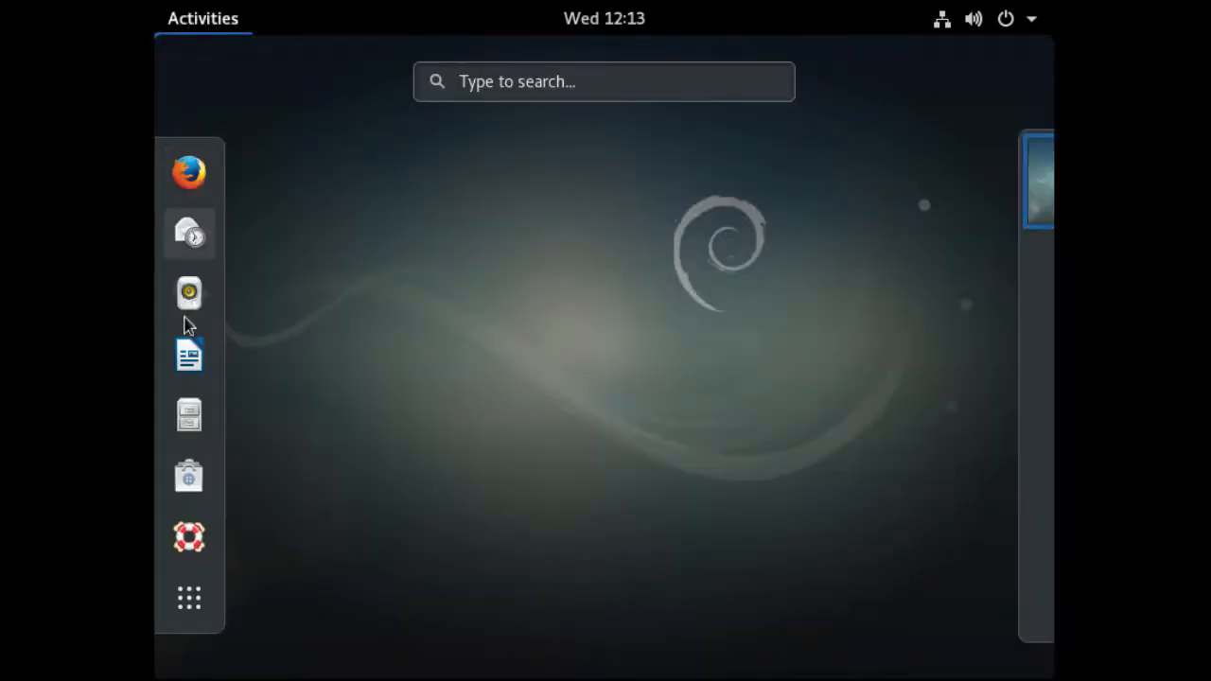
left_click(536, 419)
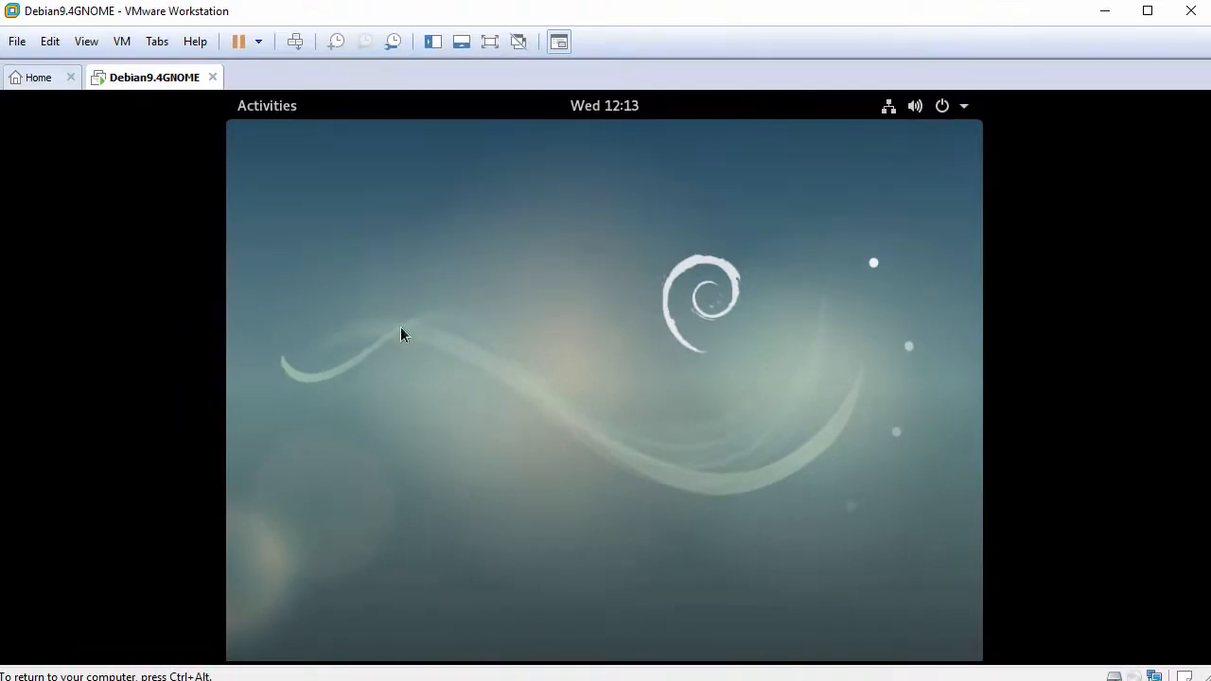
left_click(86, 41)
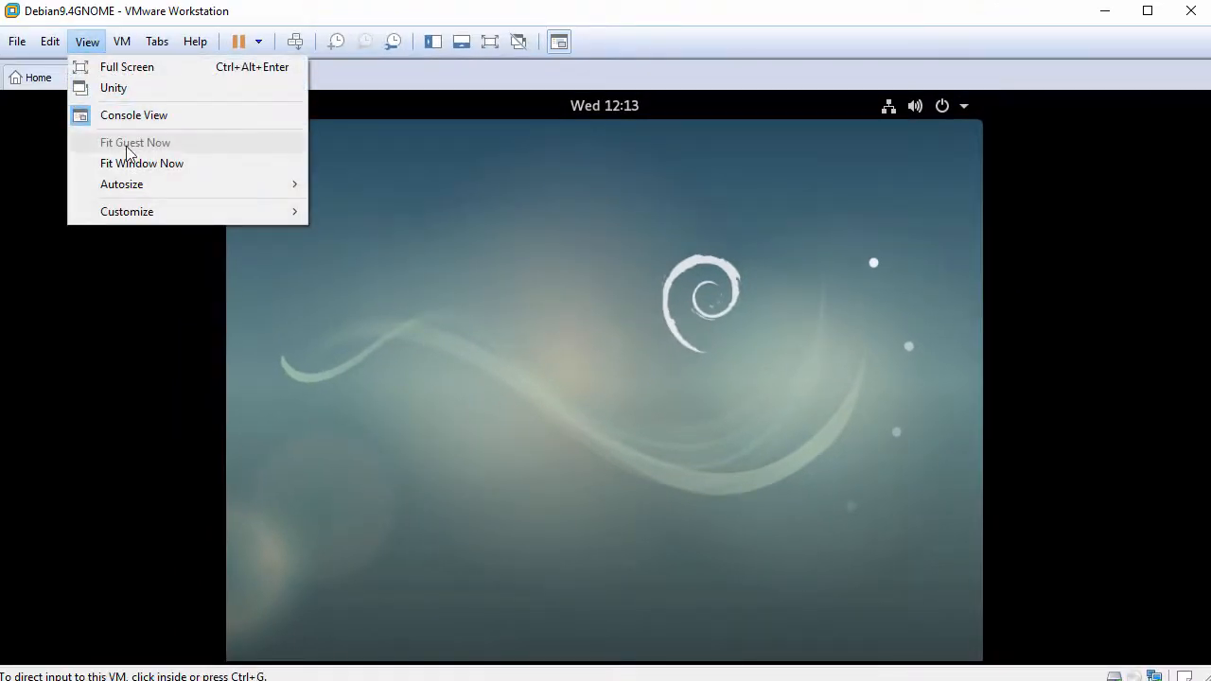
left_click(429, 308)
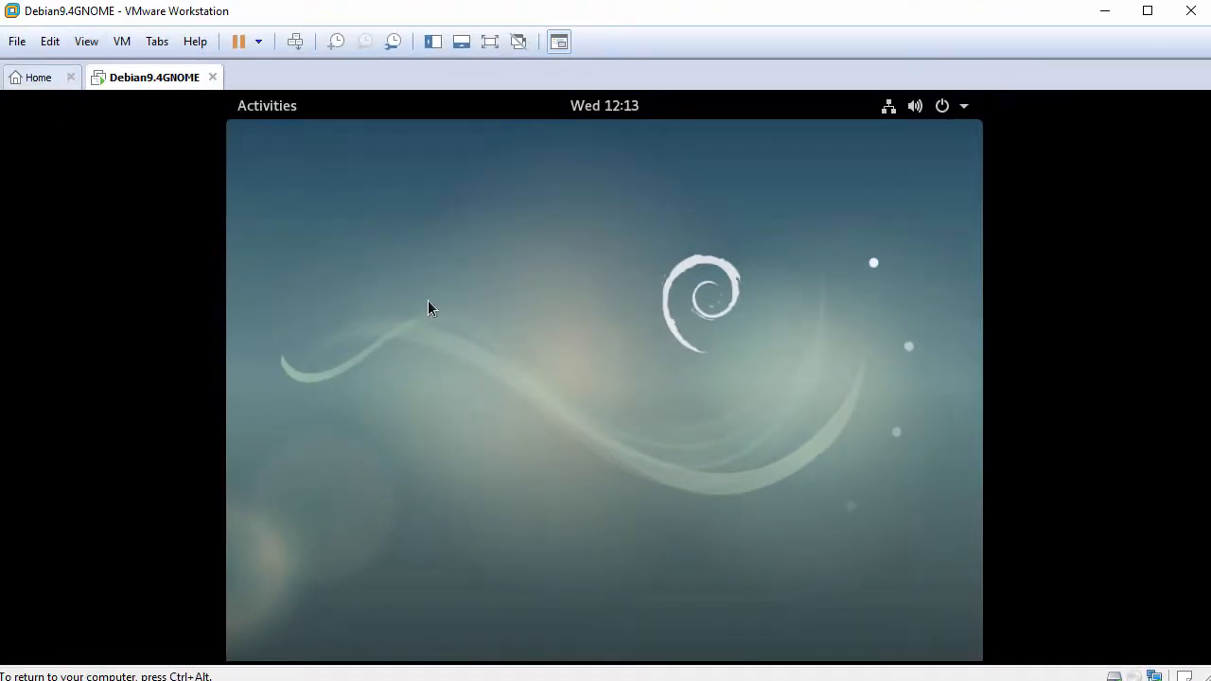
- Search Activities for 'terminal' and launch the Terminal app
left_click(270, 111)
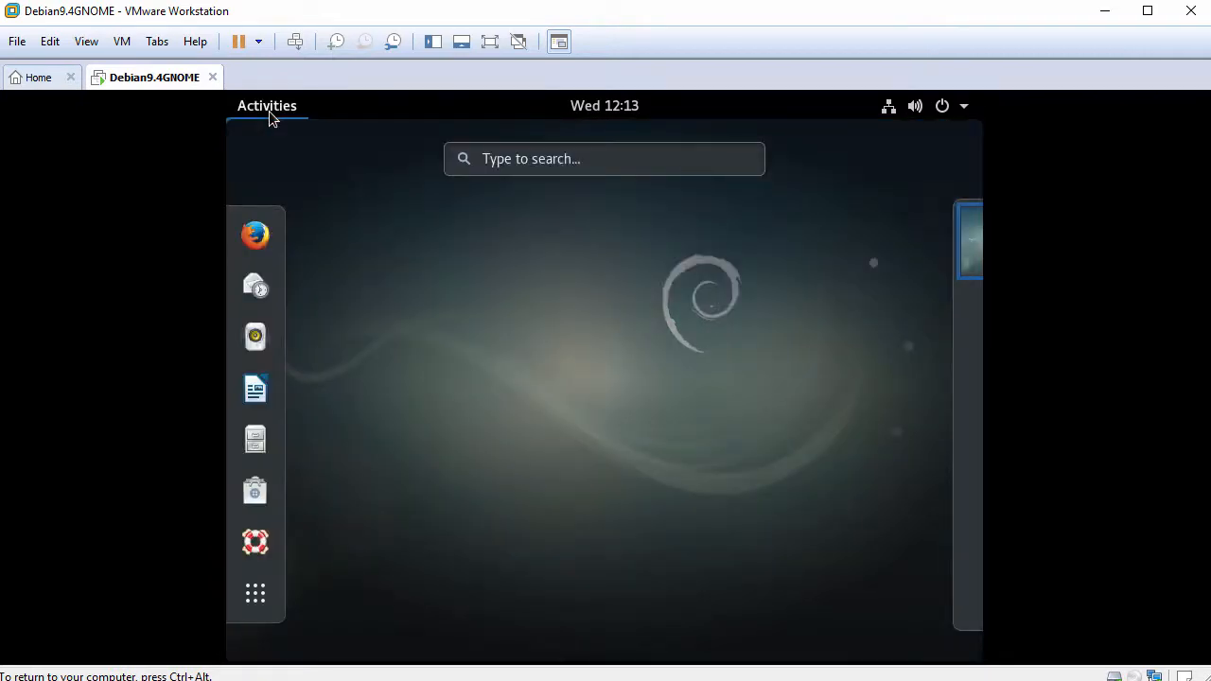
left_click(658, 161)
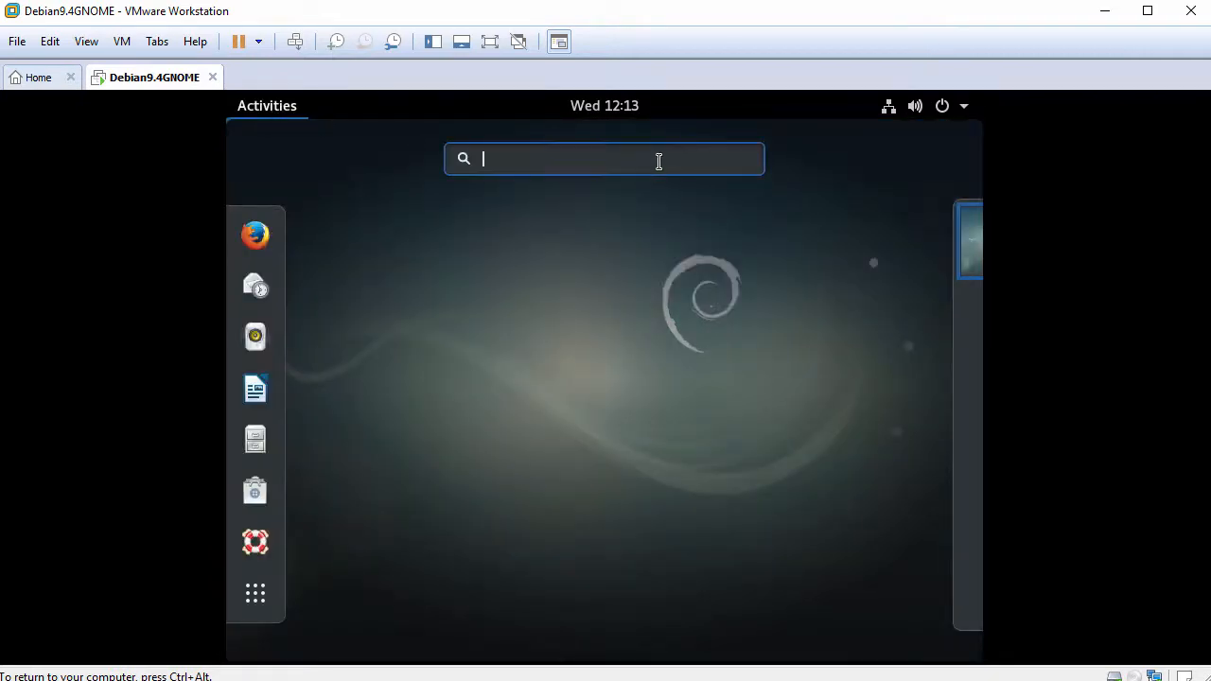
type("terminal")
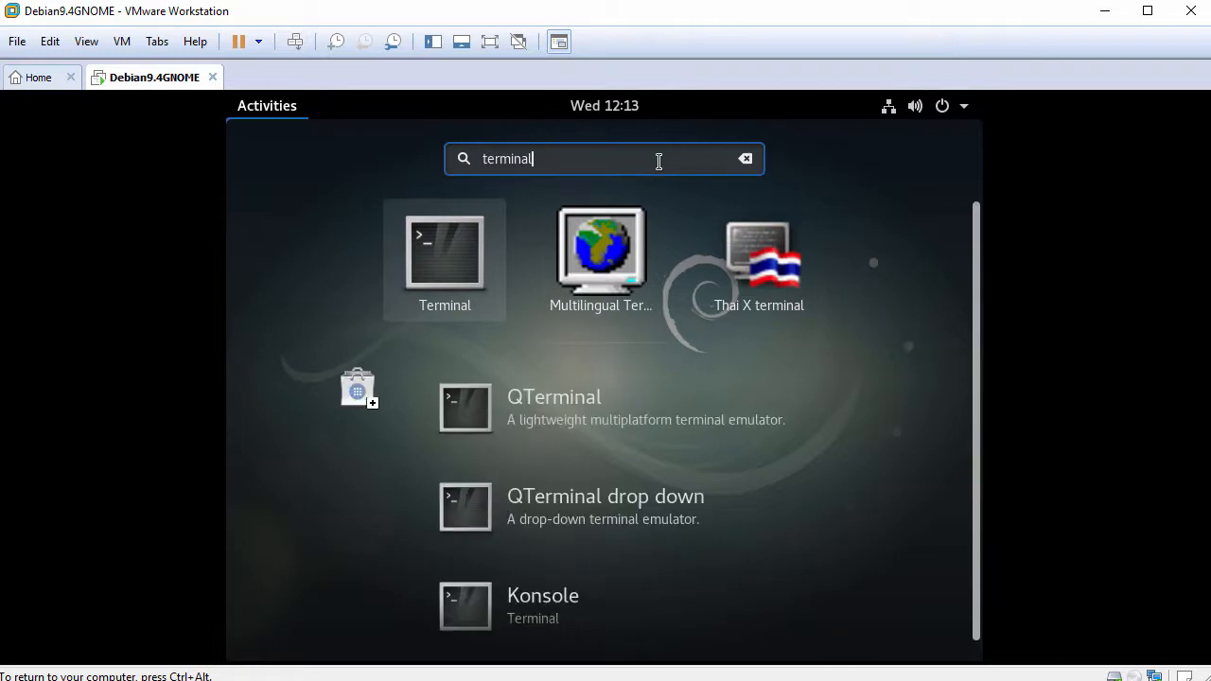
left_click(450, 254)
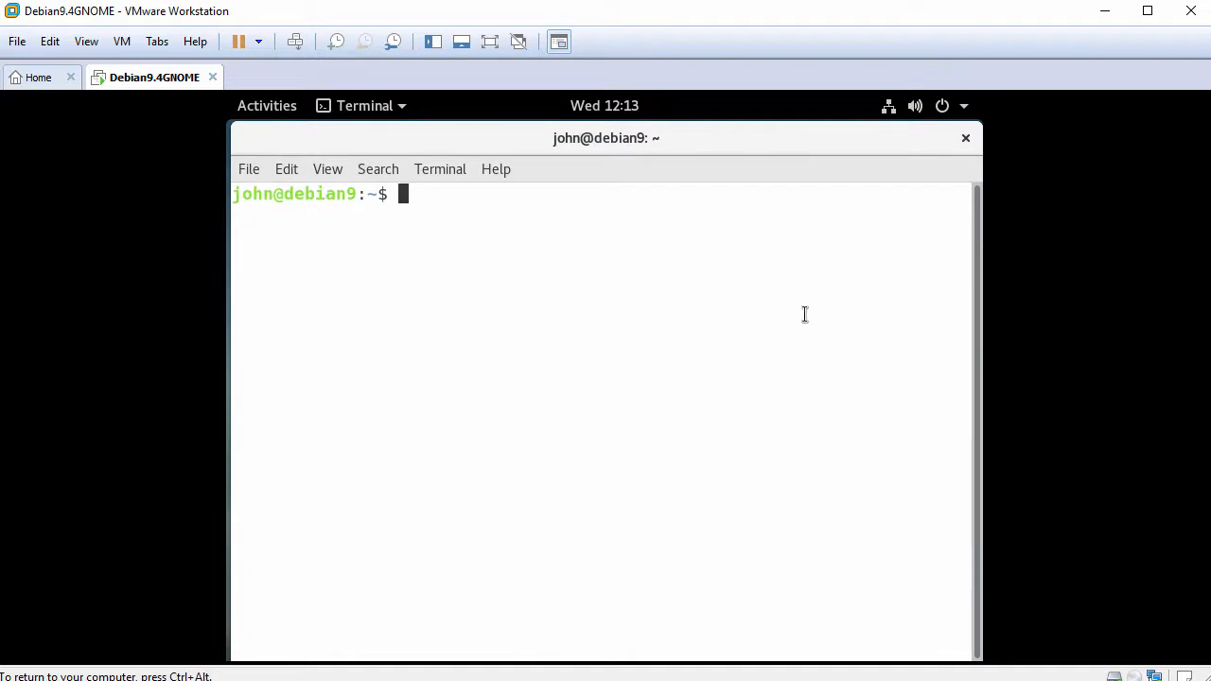
- Run whoami, switch to root with su - and the root password, and confirm with whoami
key("Return")
type("whoami")
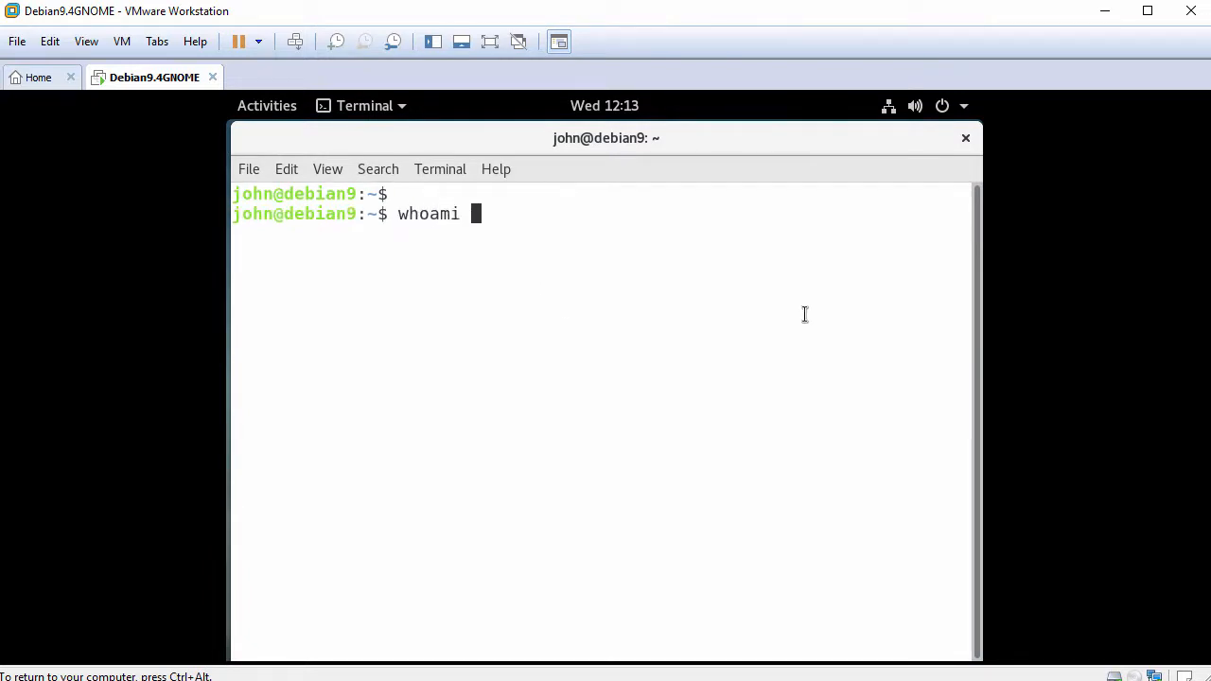
key("Return")
key("Return")
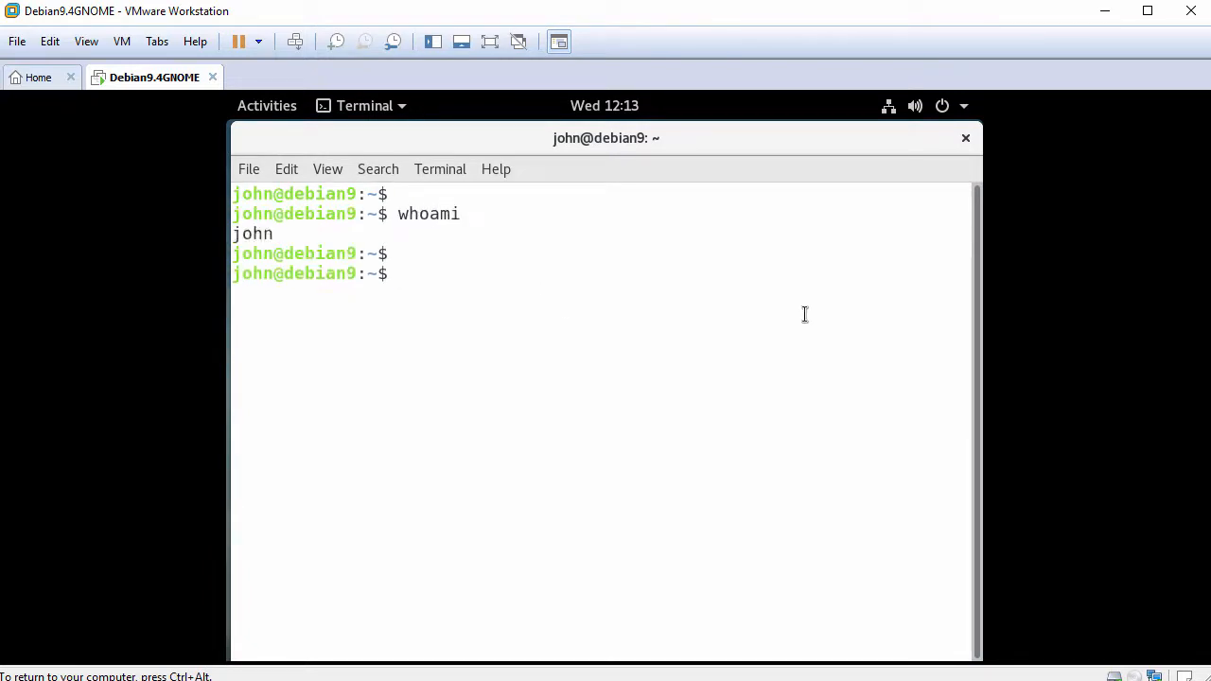
type("su -")
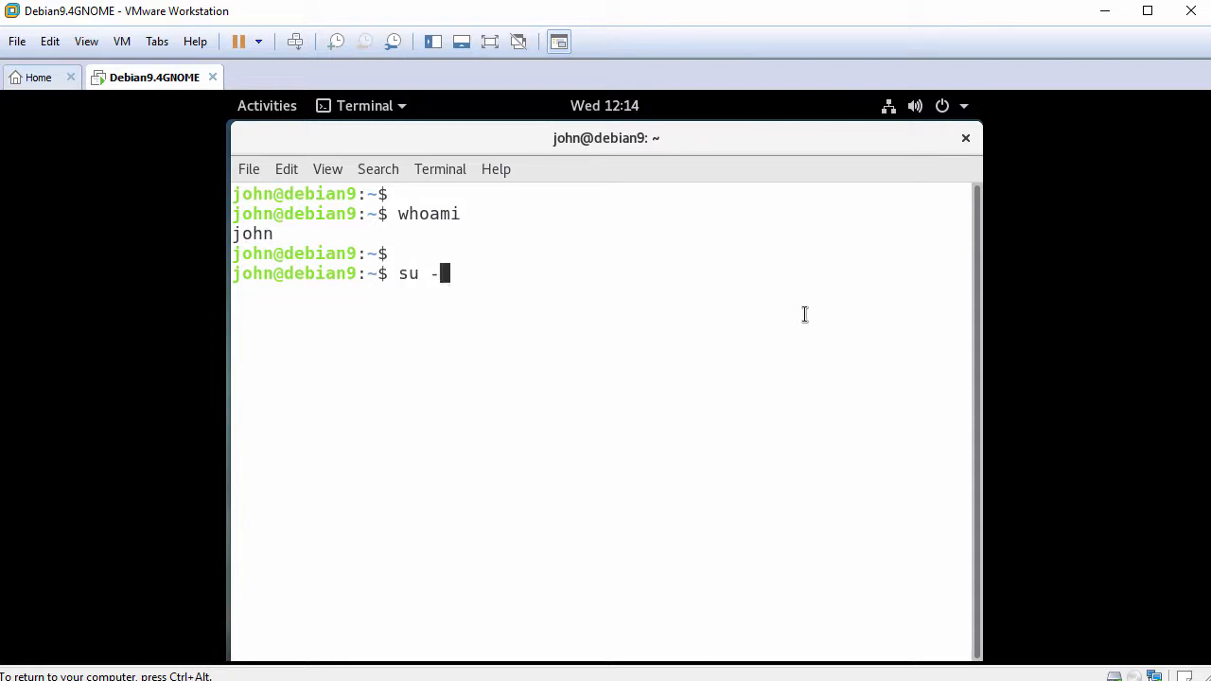
key("Return")
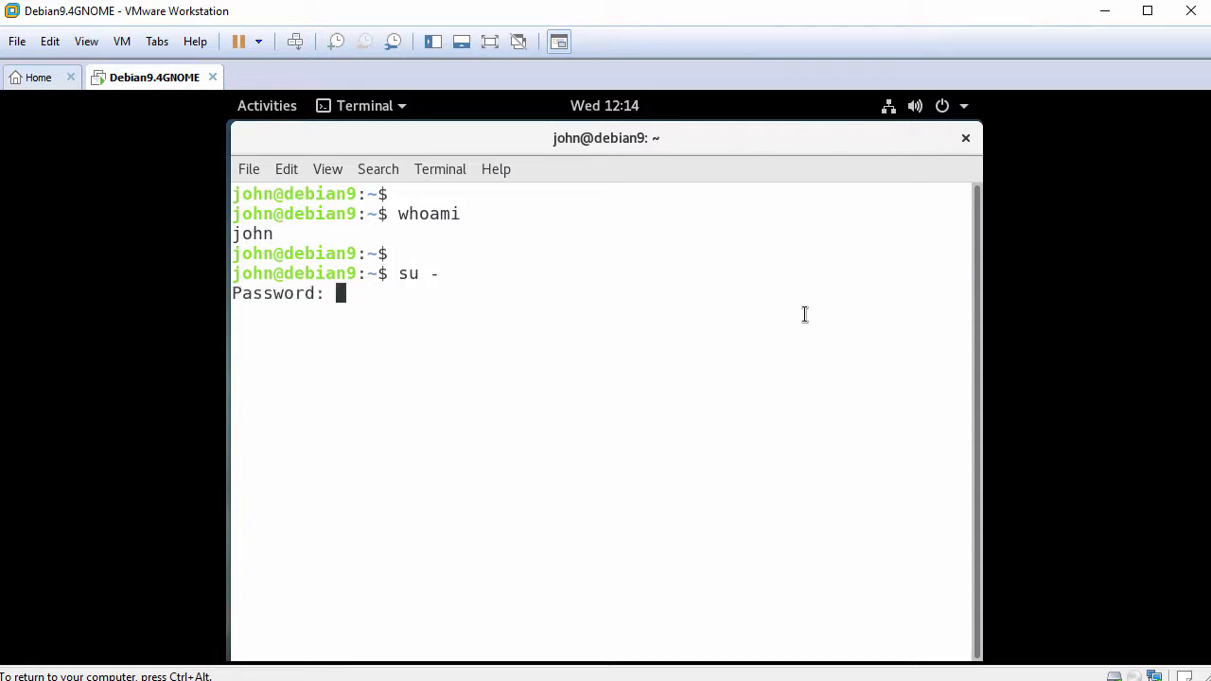
key("Return")
key("Return")
type("whoami")
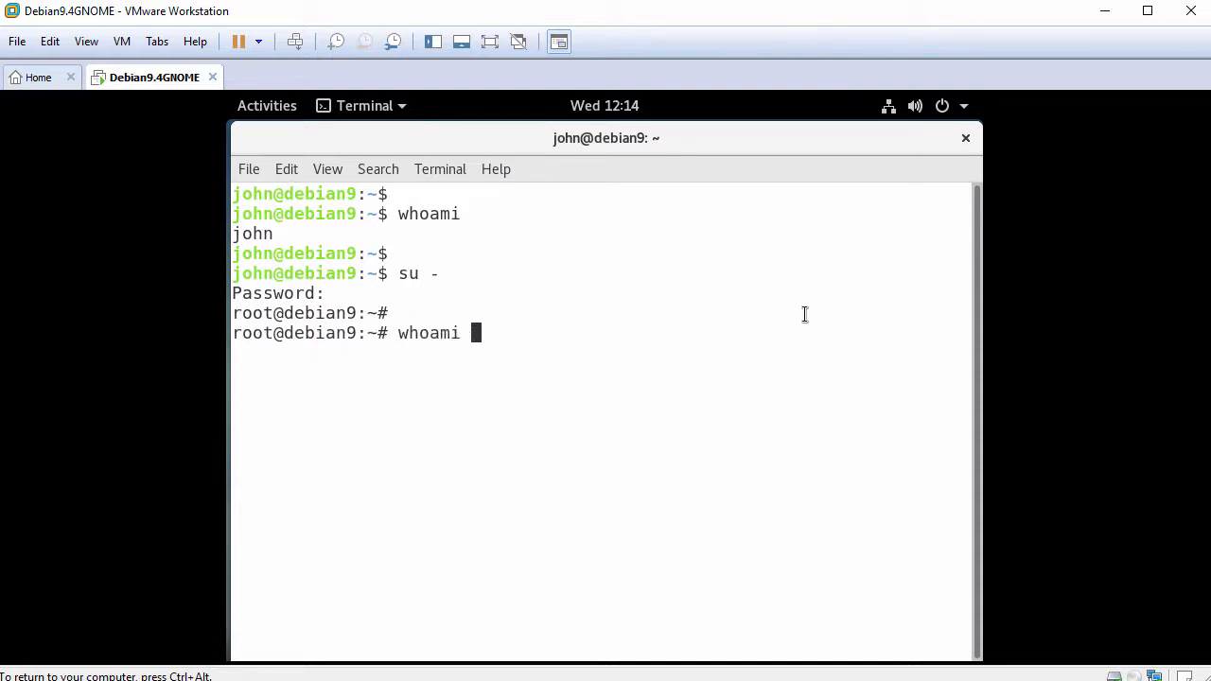
key("Return")
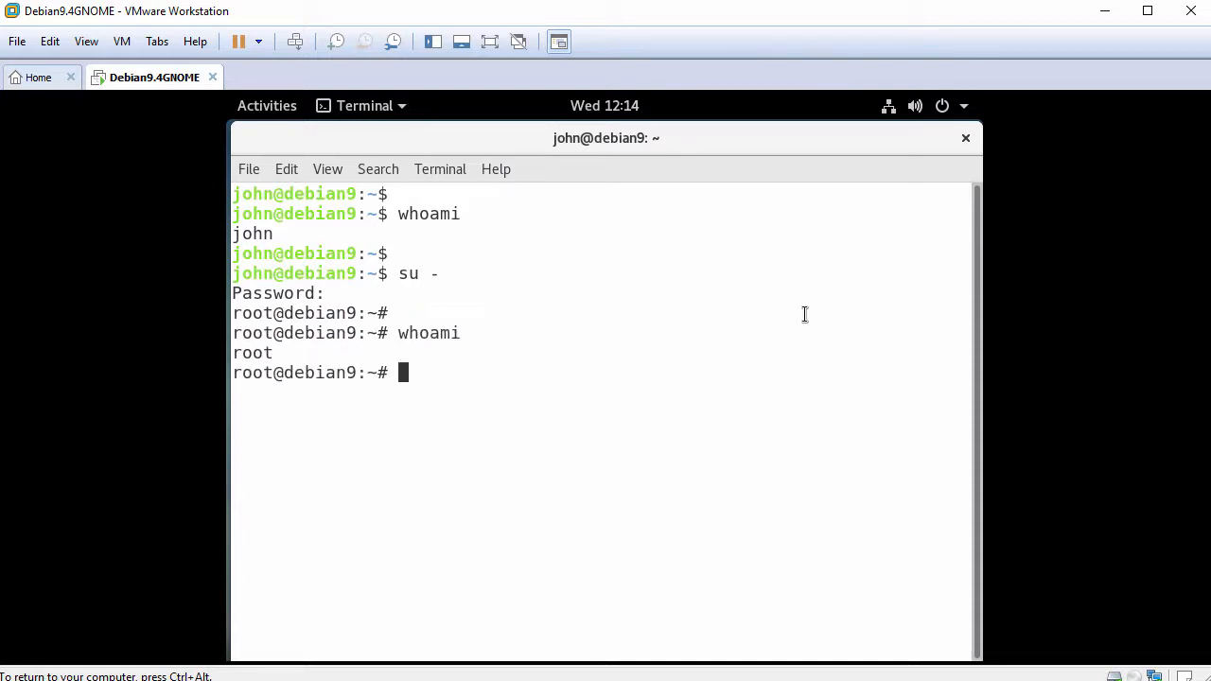
key("Return")
type("ping -c ")
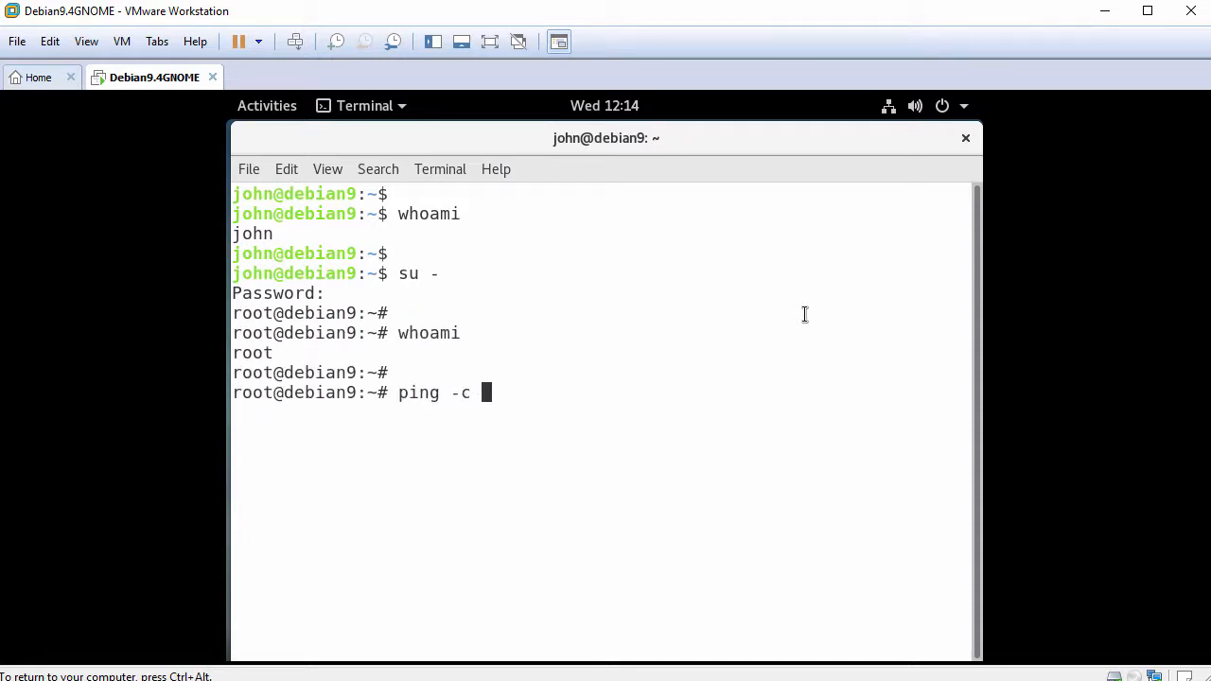
type("3 www.google")
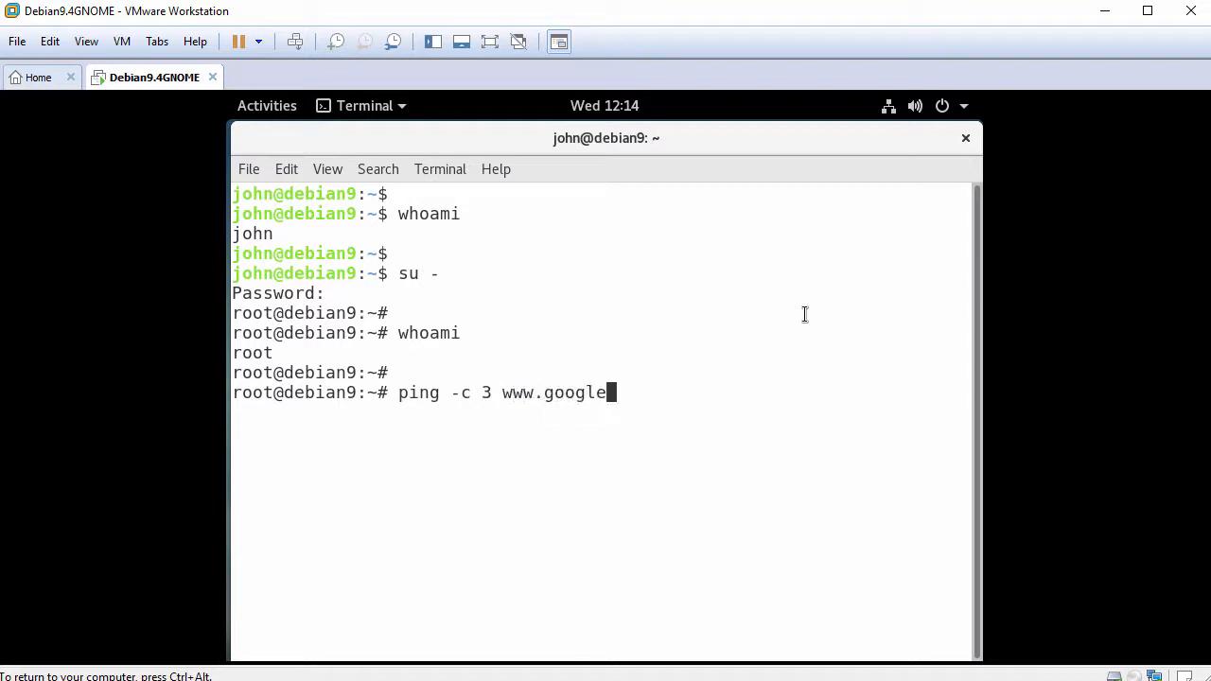
type(".com")
key("Return")
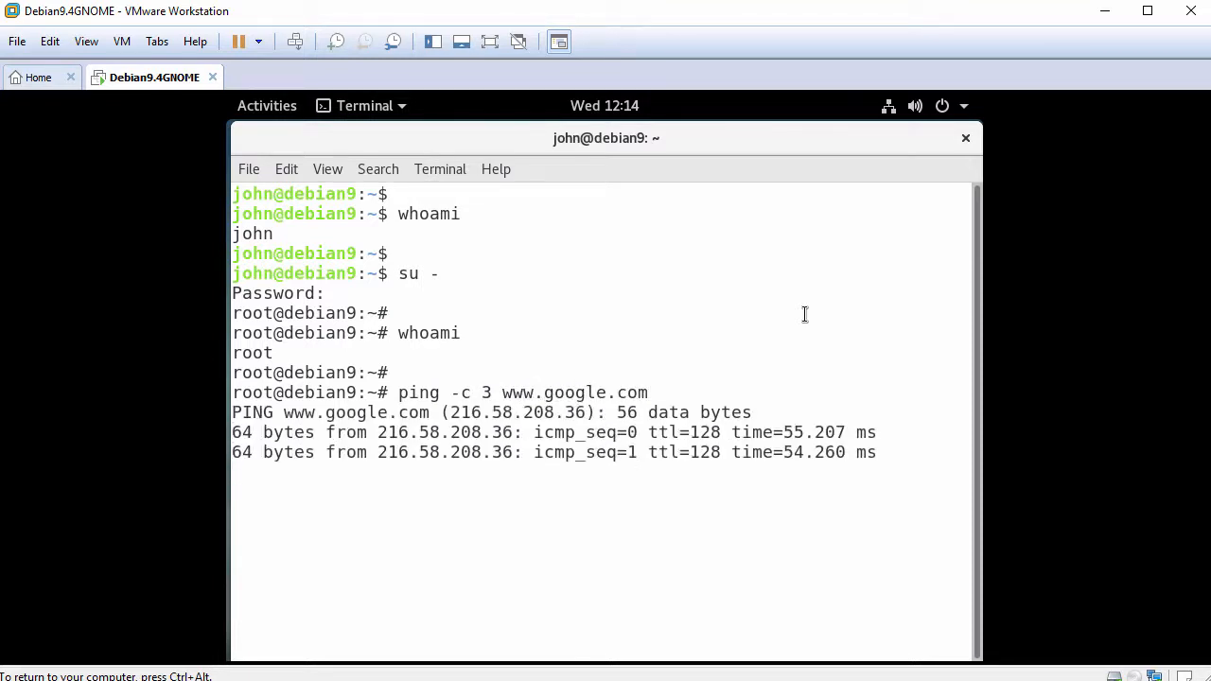
key("Return")
type("apt update")
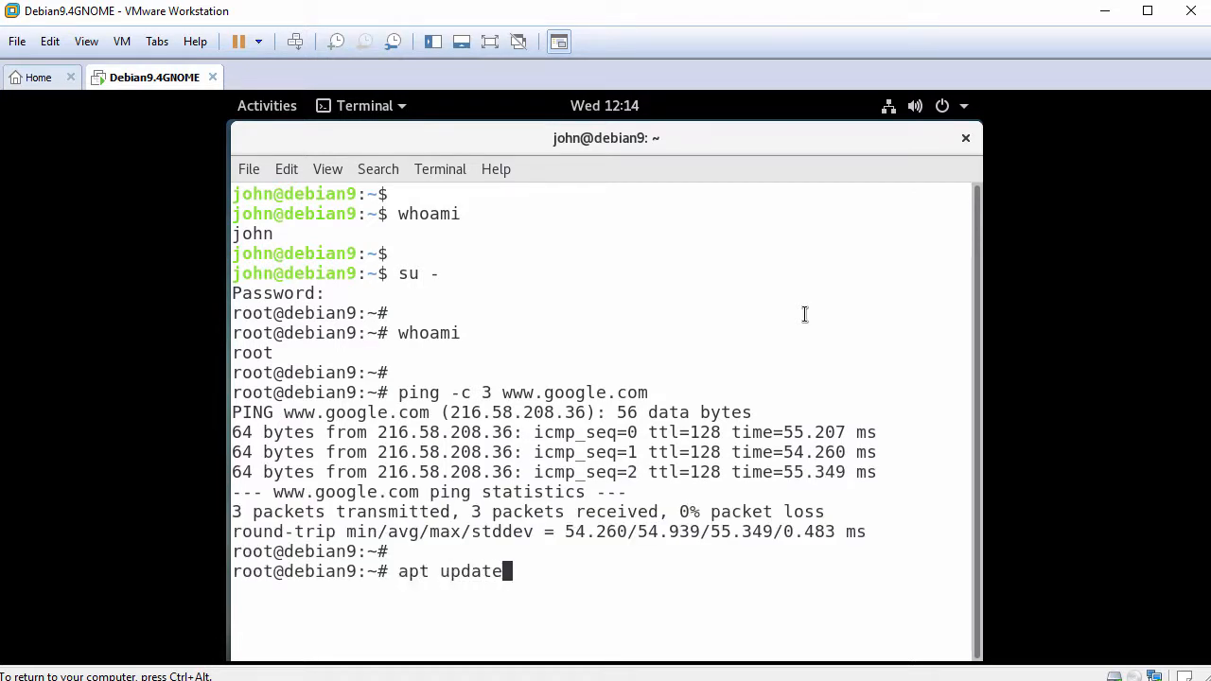
- Run apt update, install open-vm-tools-desktop answering y, then close the terminal window
key("Return")
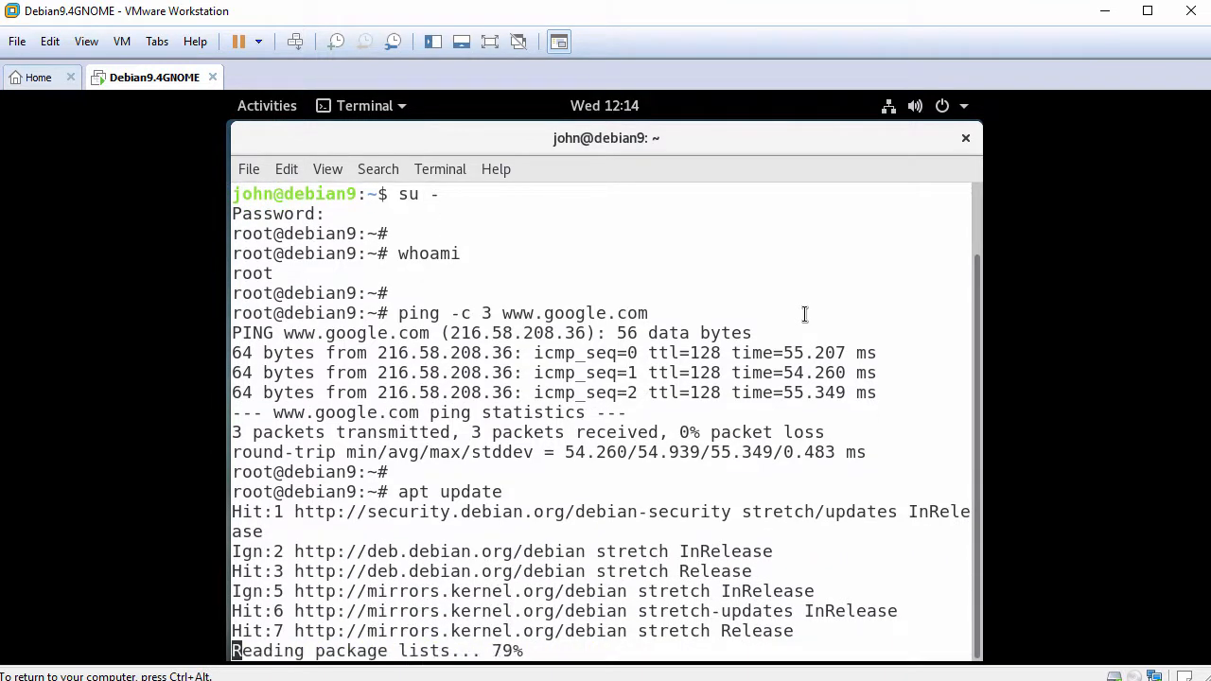
type("apt")
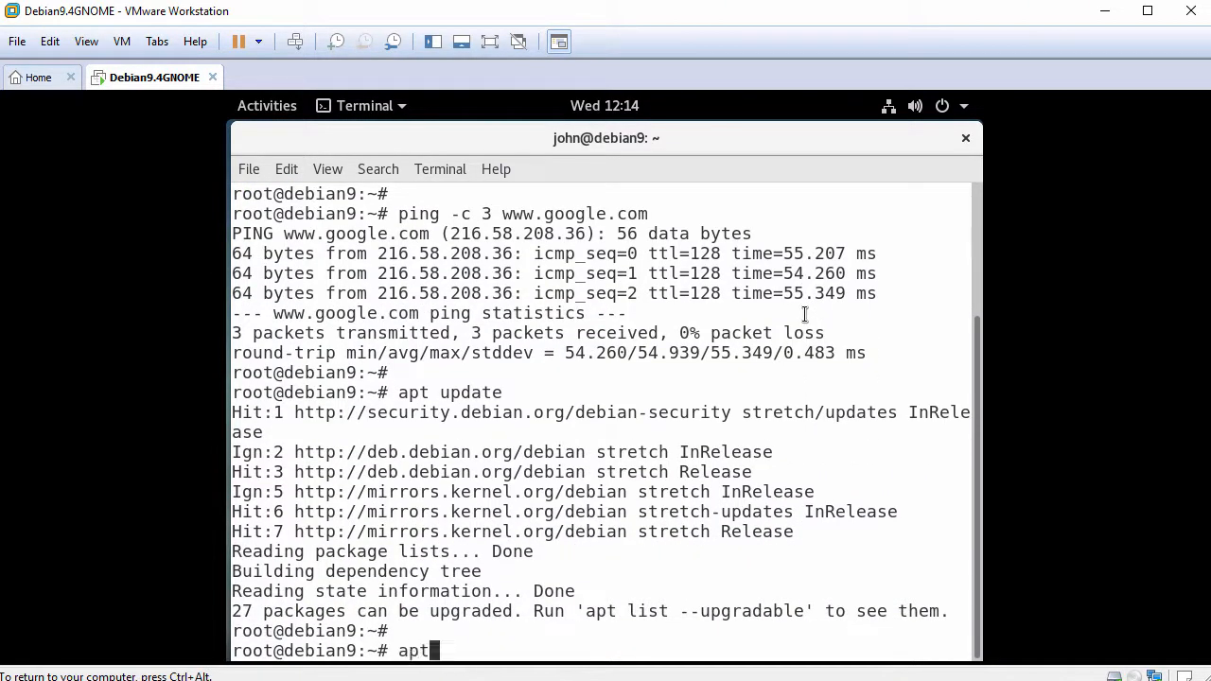
type(" install op")
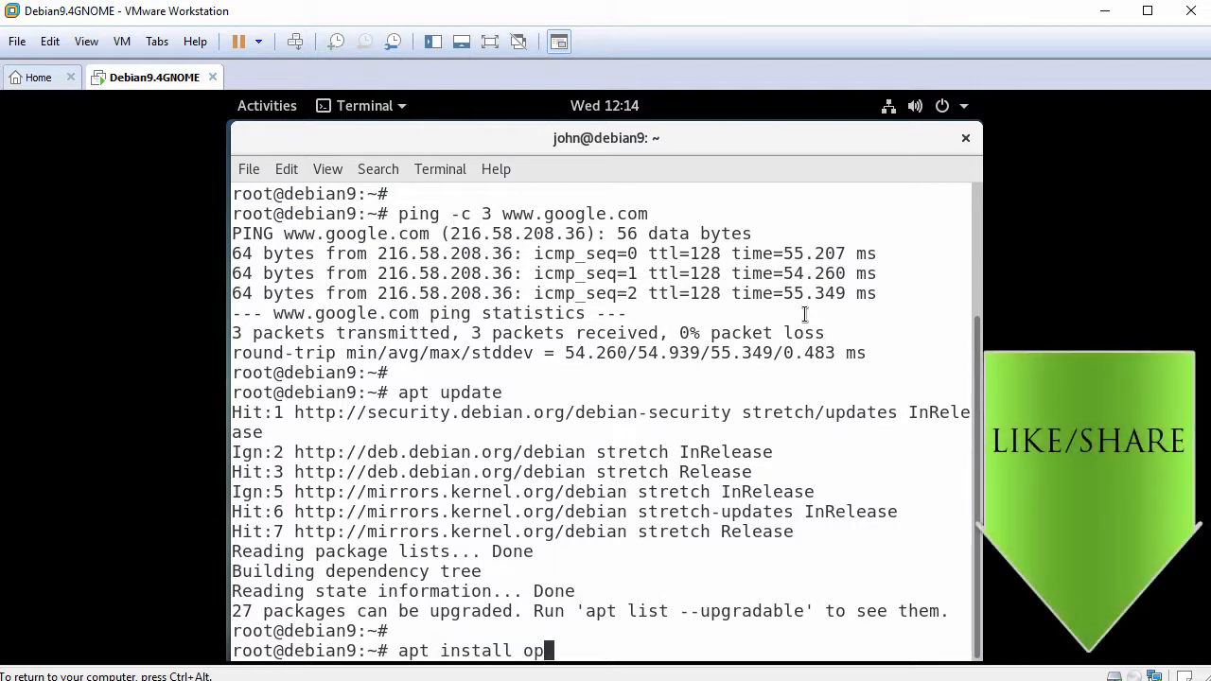
type("en-vm-too")
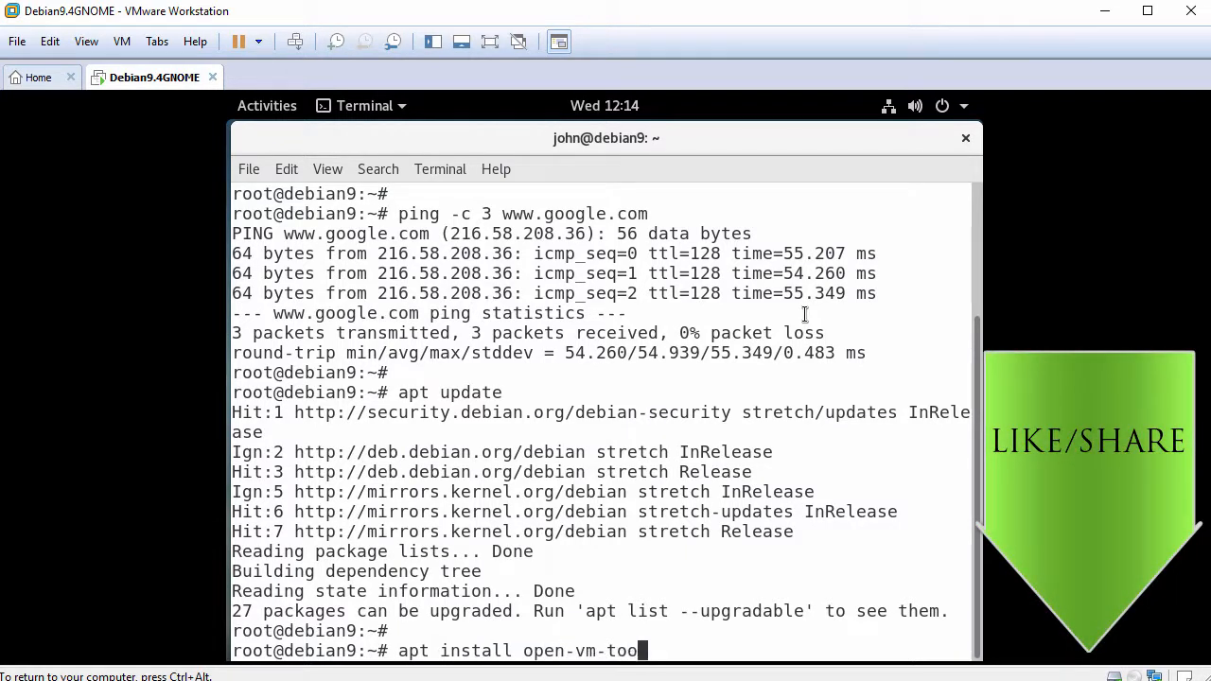
type("ls-desktop")
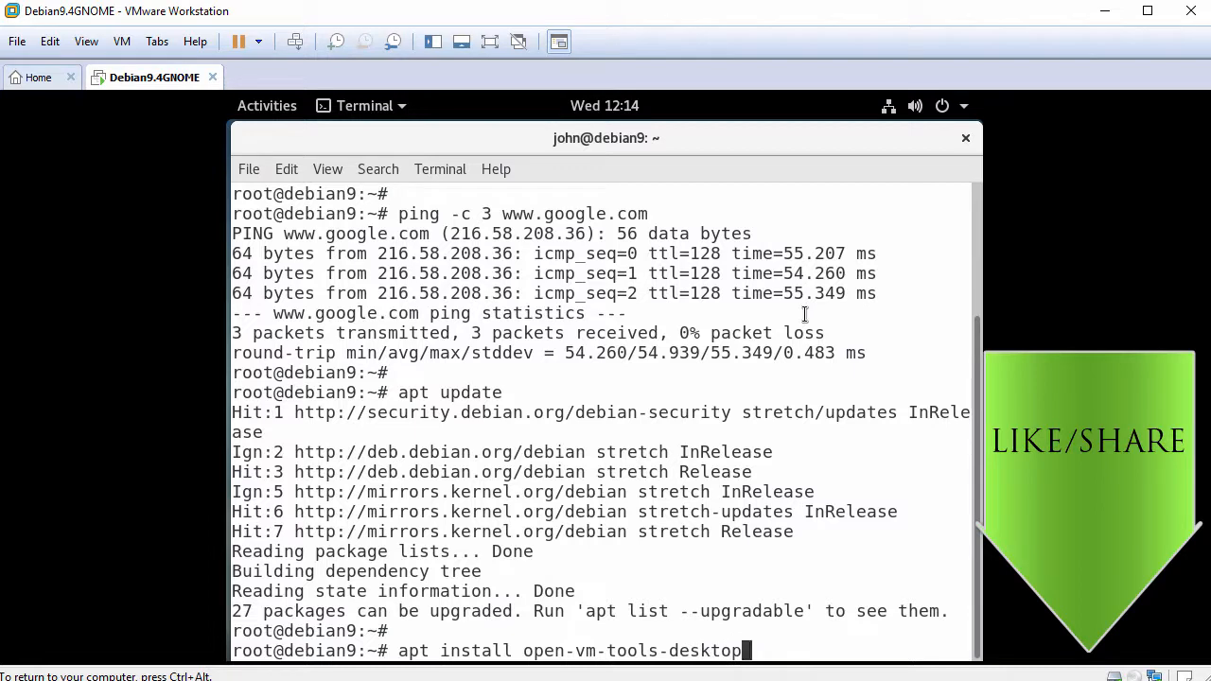
key("Return")
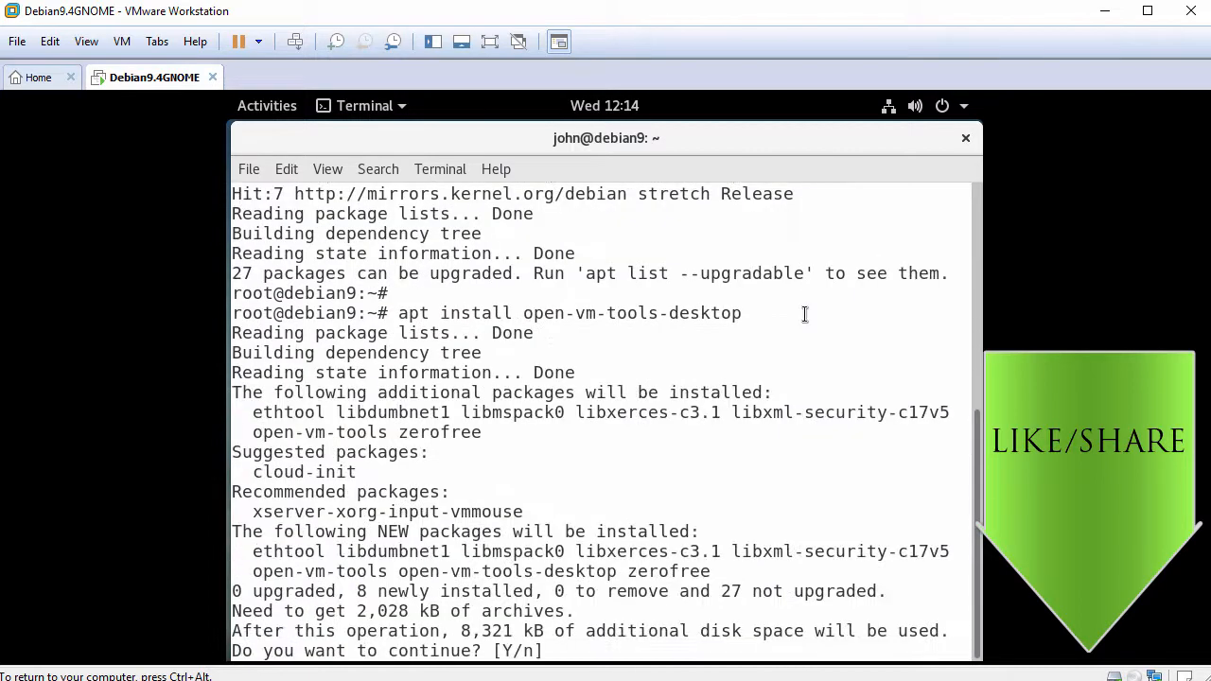
type("y")
key("Return")
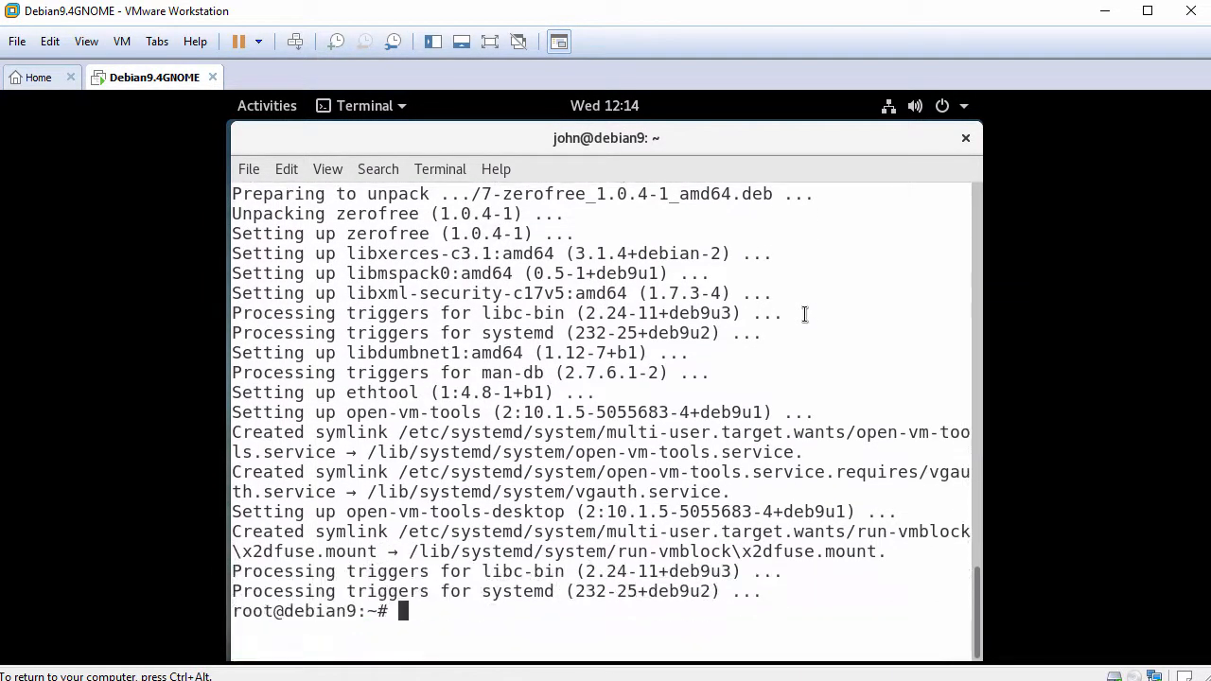
key("Return")
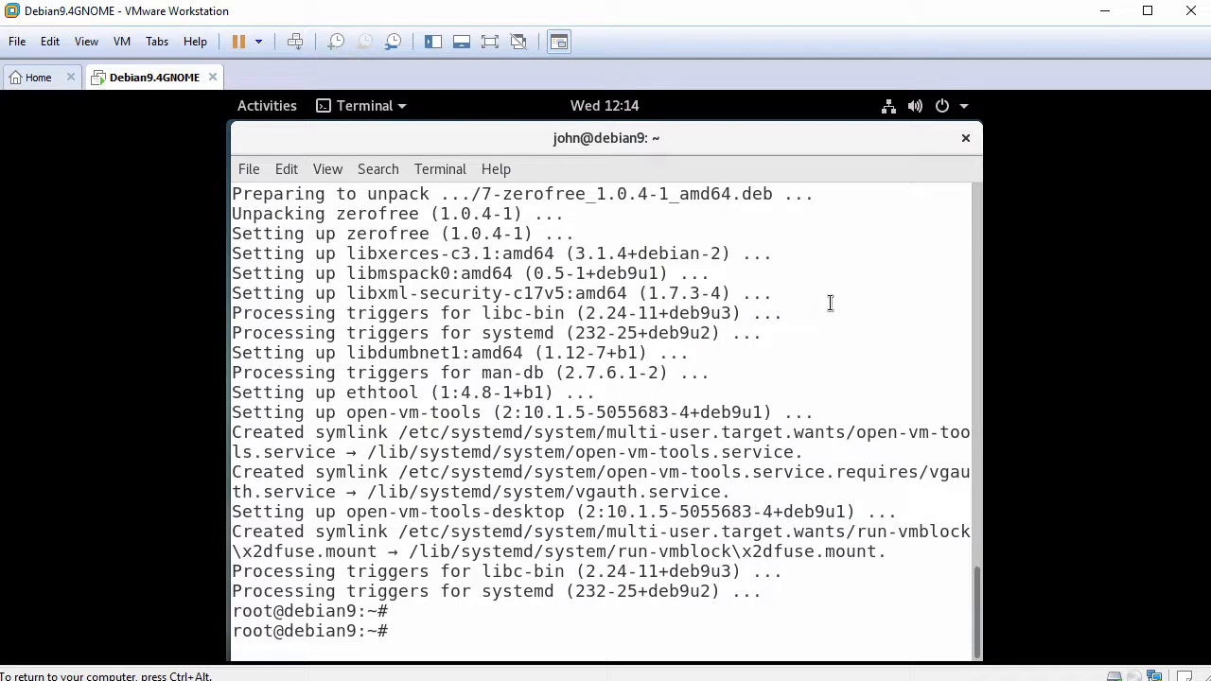
left_click(974, 140)
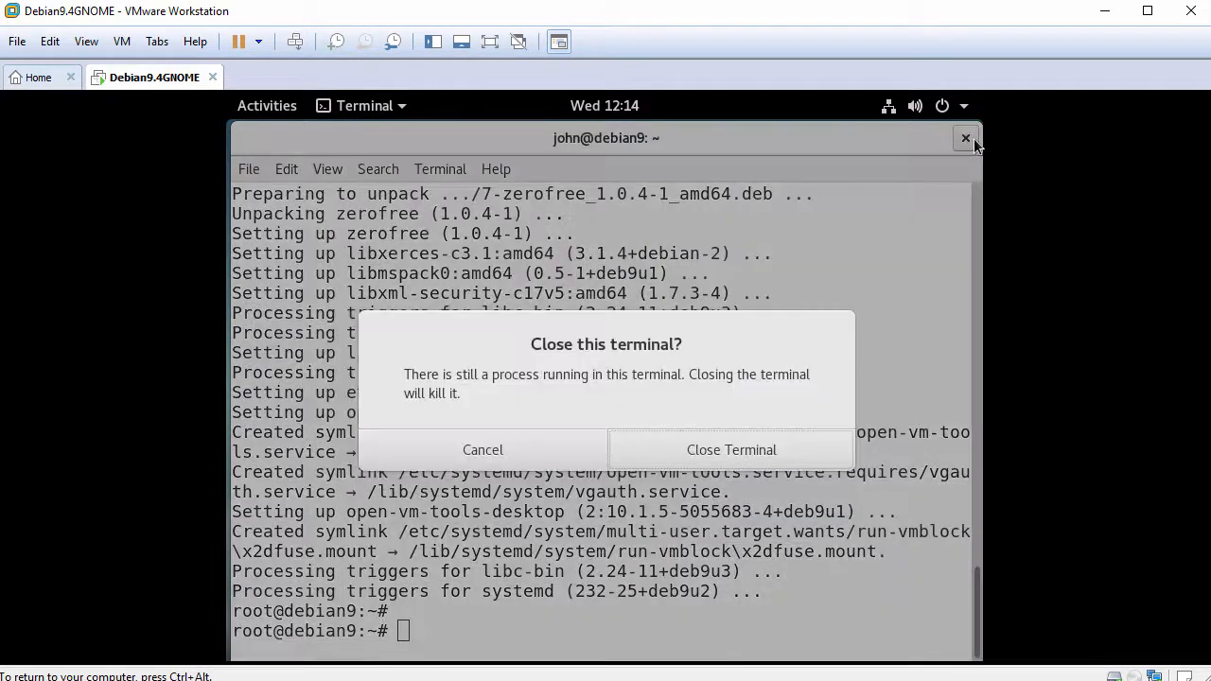
- Confirm closing the terminal and restart the guest from the GNOME system menu
left_click(690, 451)
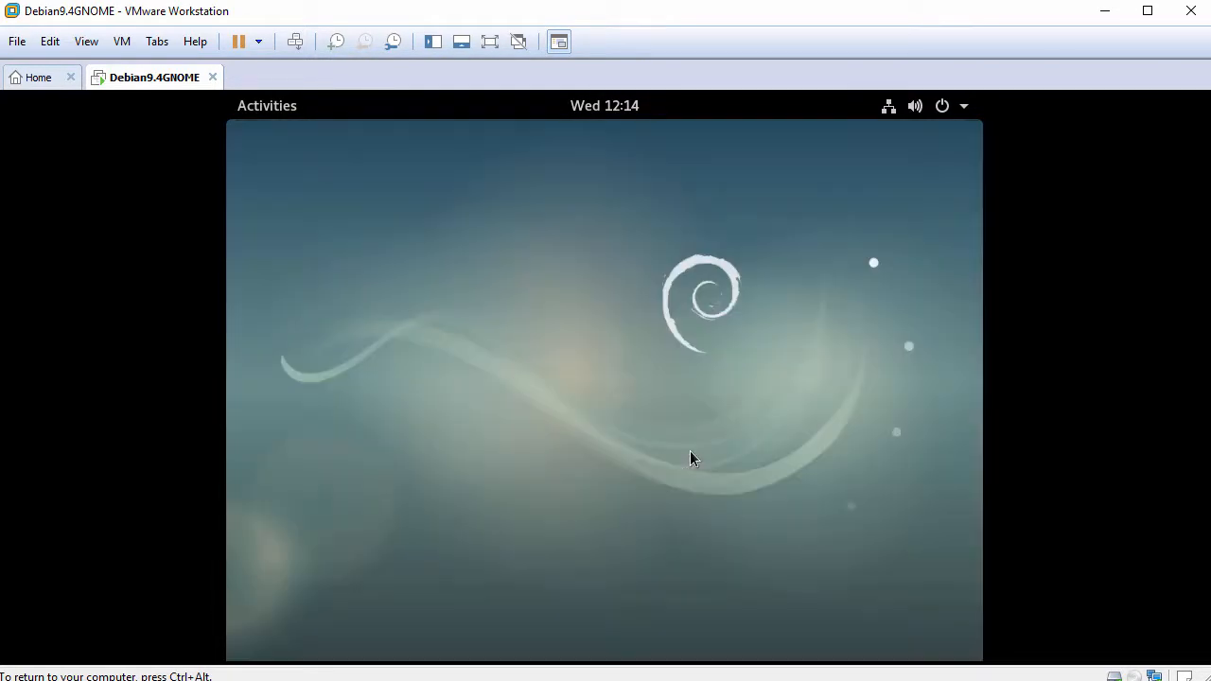
left_click(940, 108)
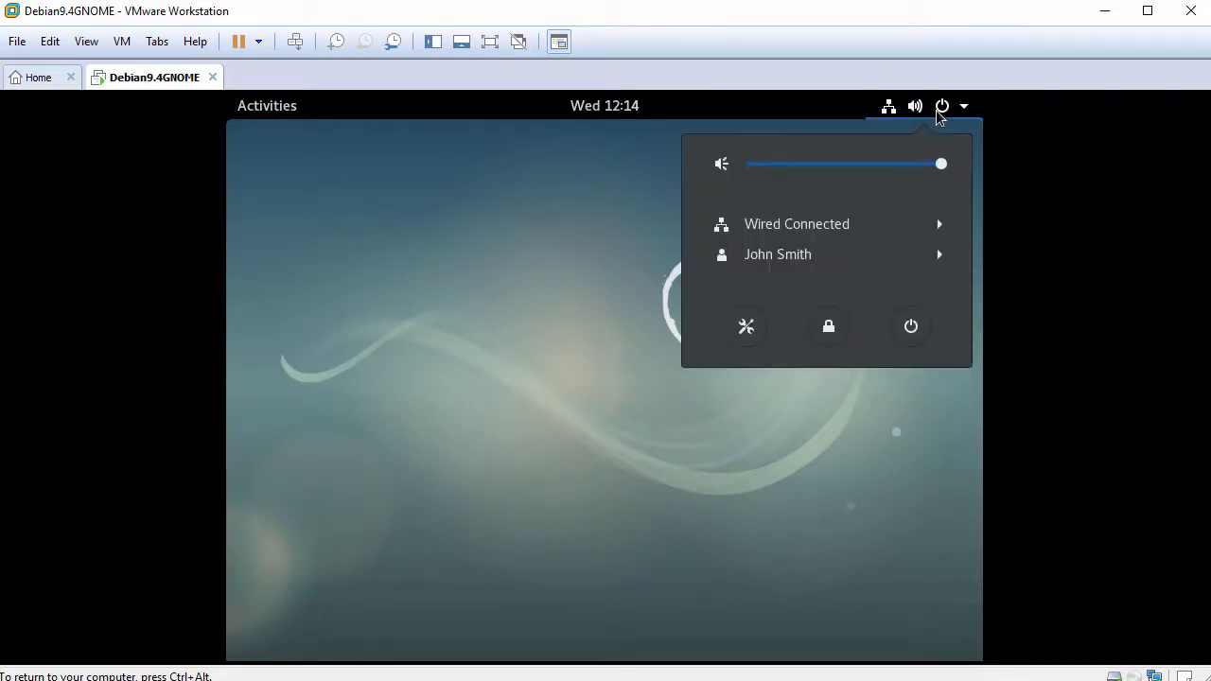
left_click(913, 330)
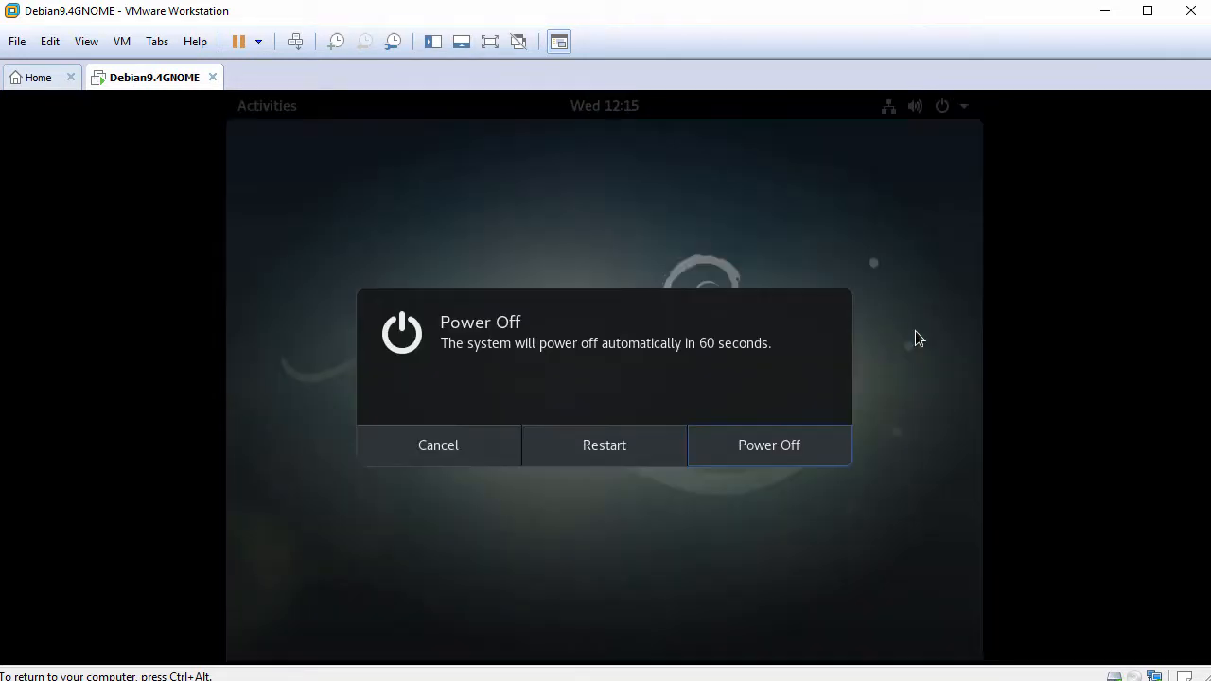
left_click(612, 451)
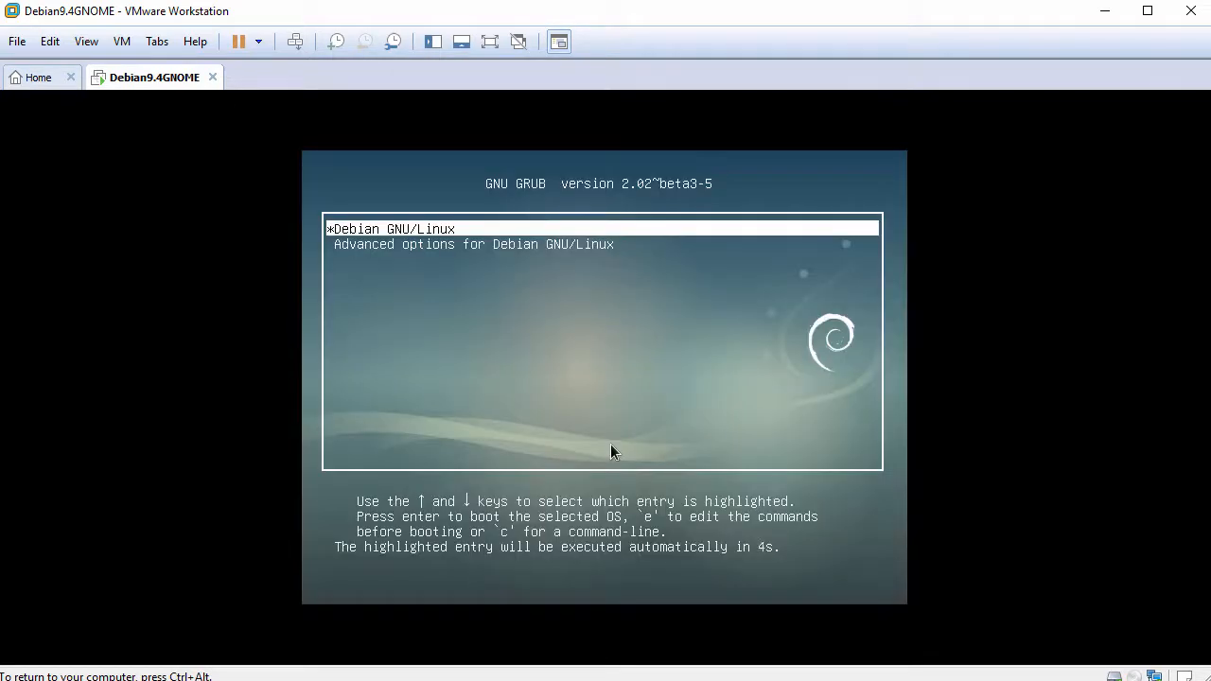
- Boot Debian from GRUB and sign back in with the user's password
key("Return")
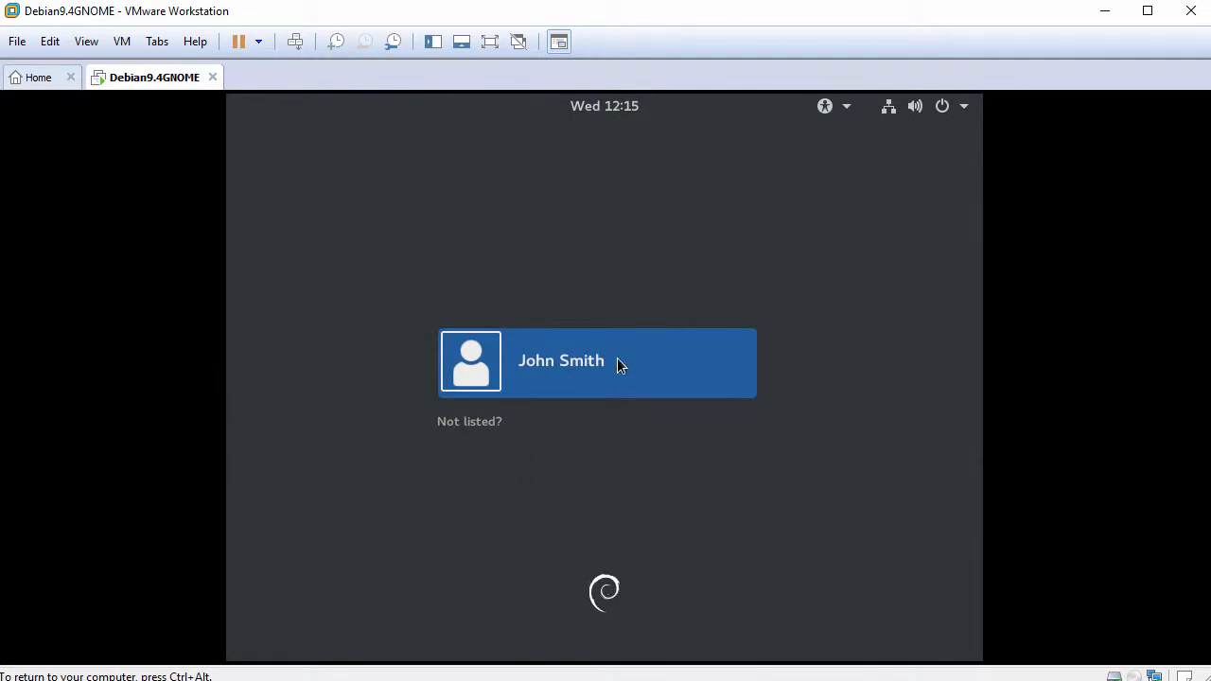
left_click(617, 360)
type("****")
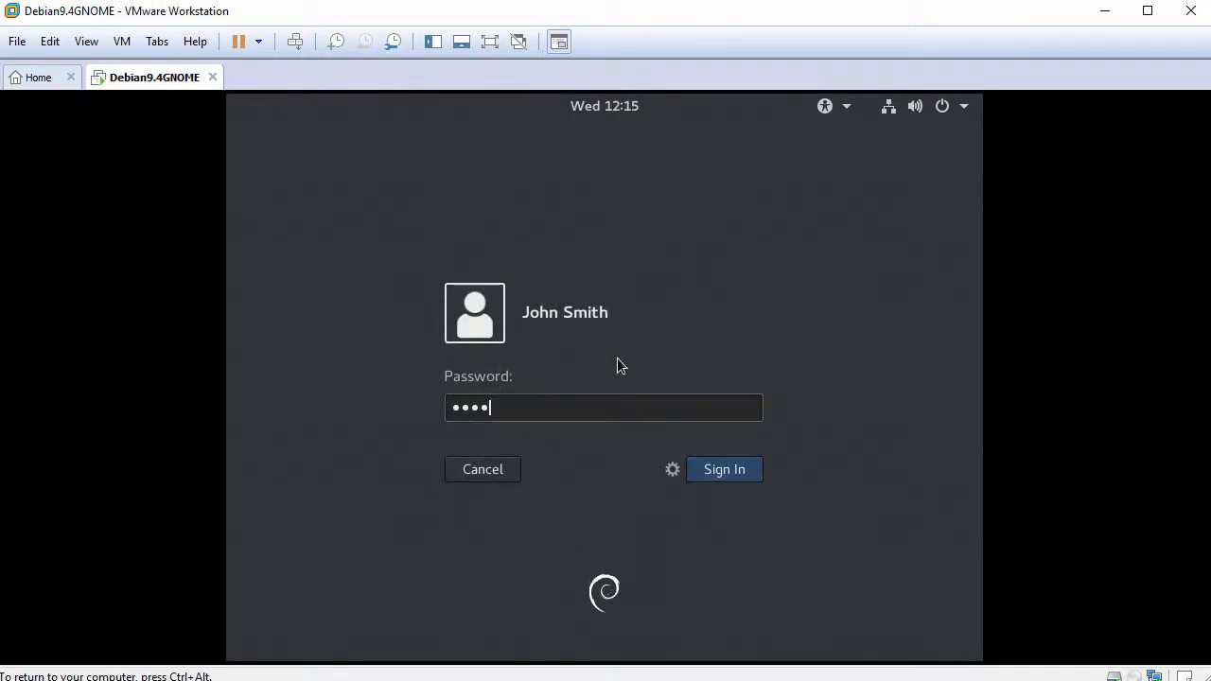
type("****")
key("Return")
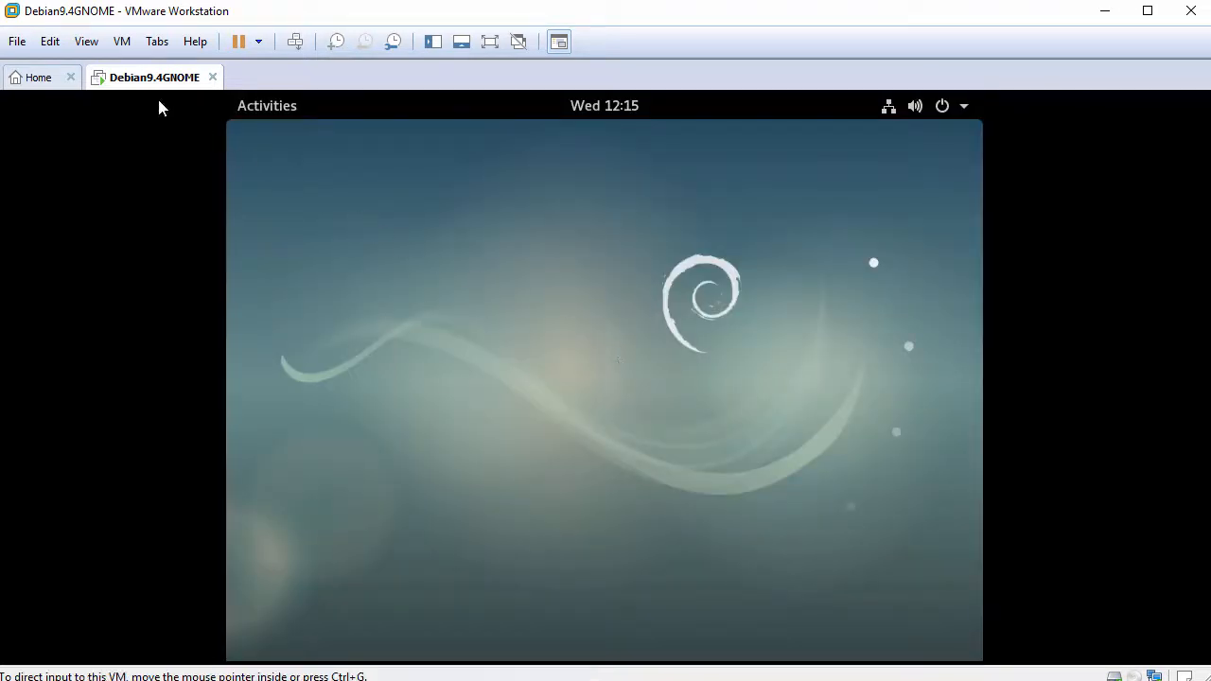
- Fit the guest display to the window and paste FileFromHost.txt into the Home folder
left_click(86, 44)
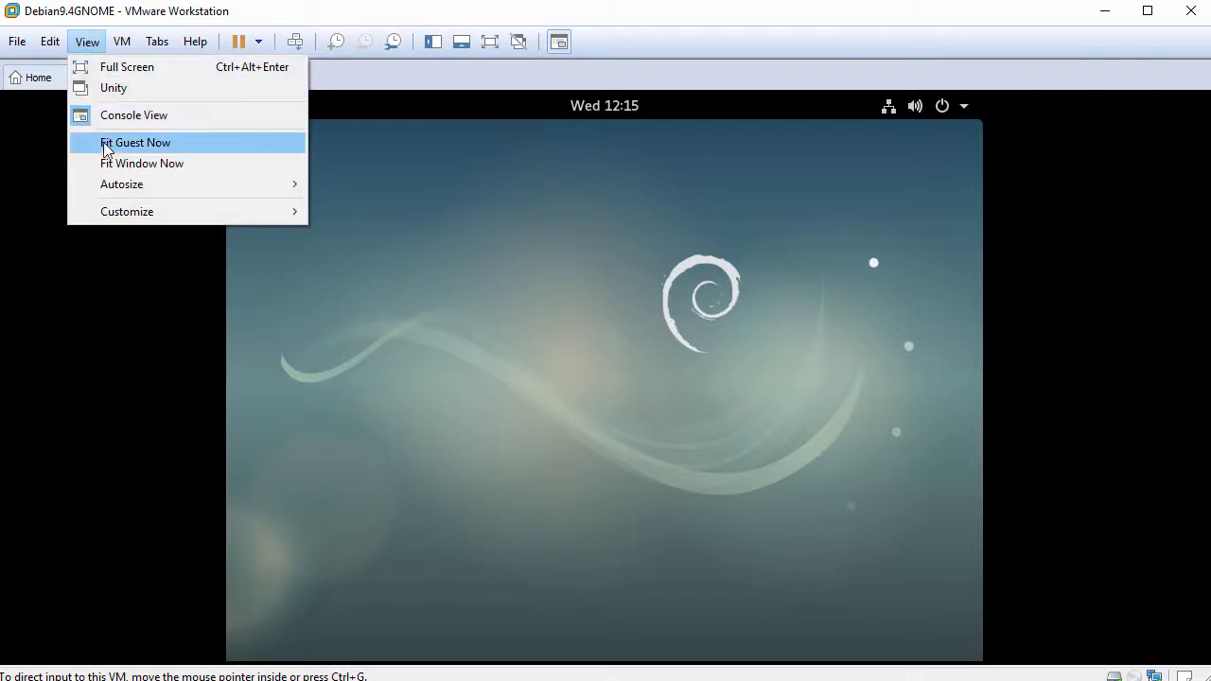
left_click(197, 152)
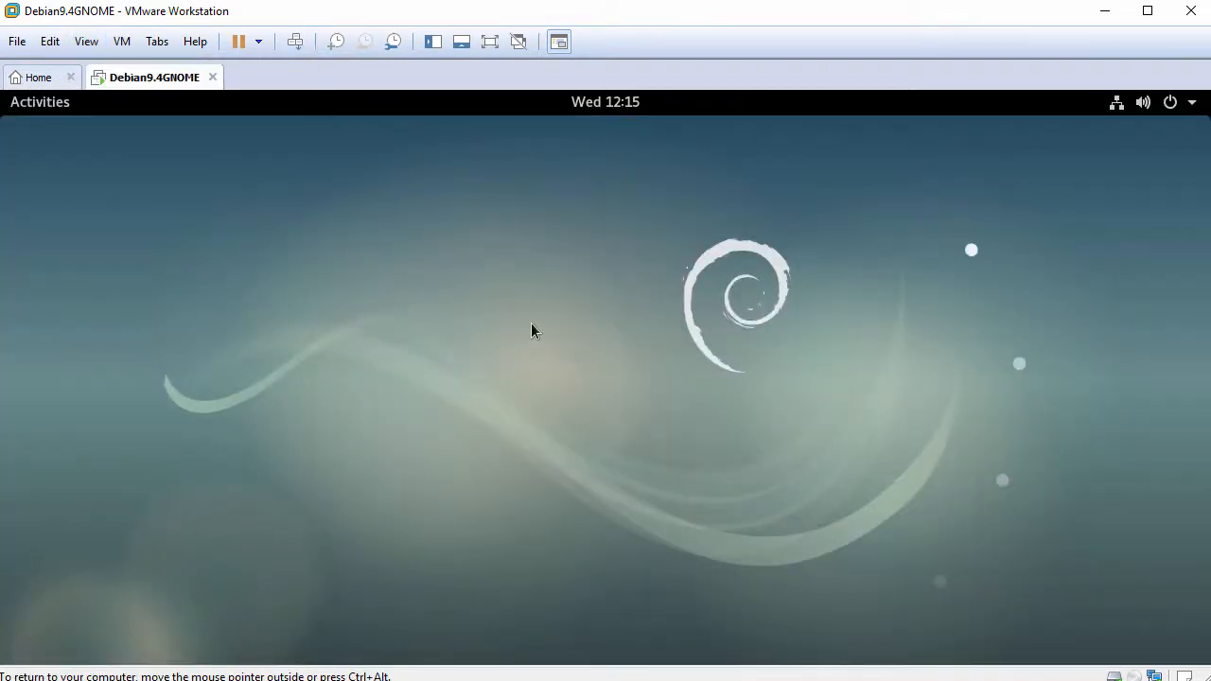
left_click(55, 107)
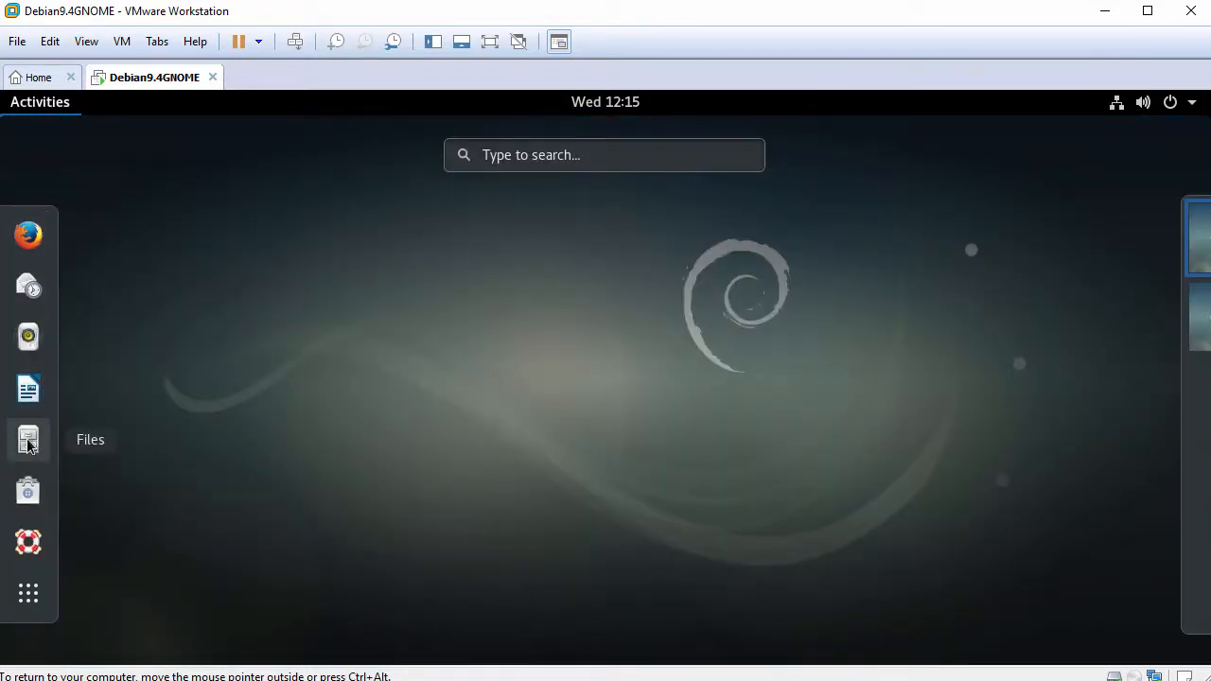
left_click(28, 441)
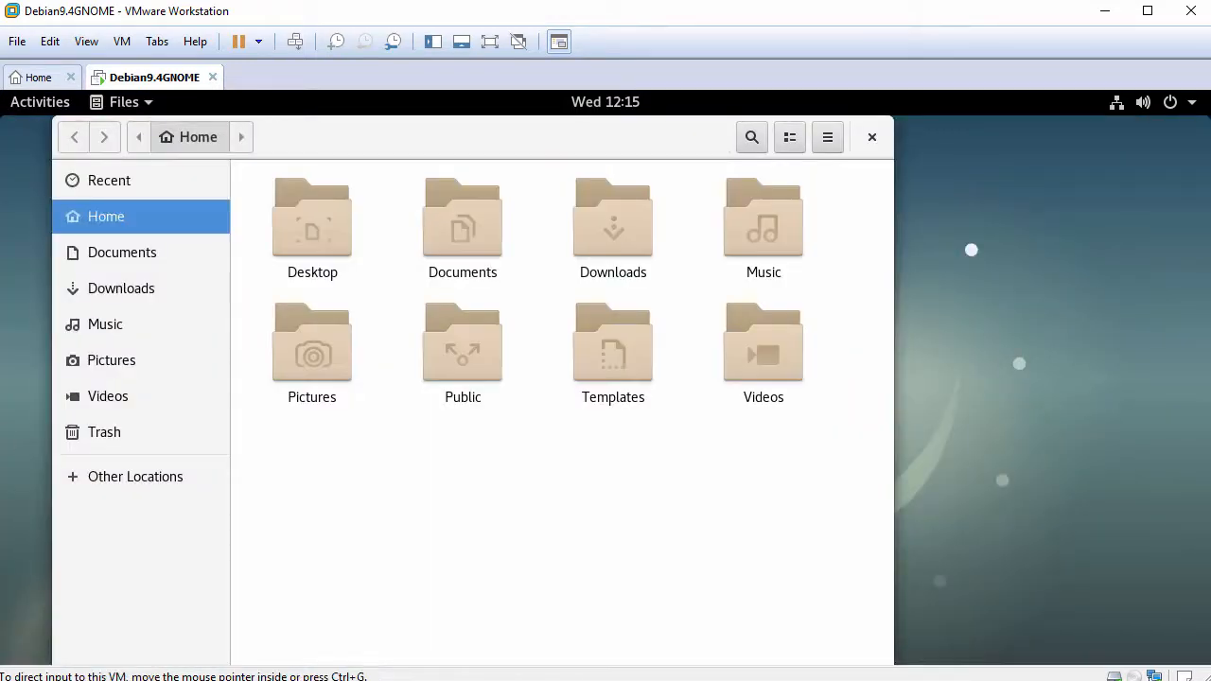
right_click(470, 443)
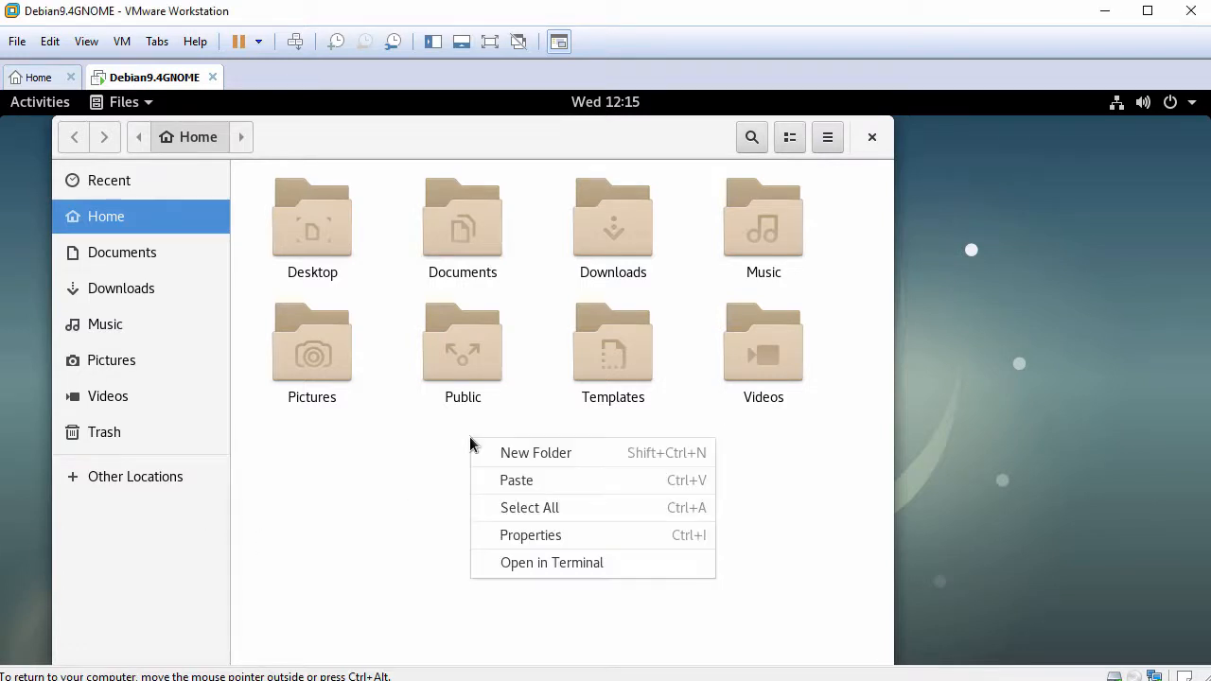
left_click(556, 484)
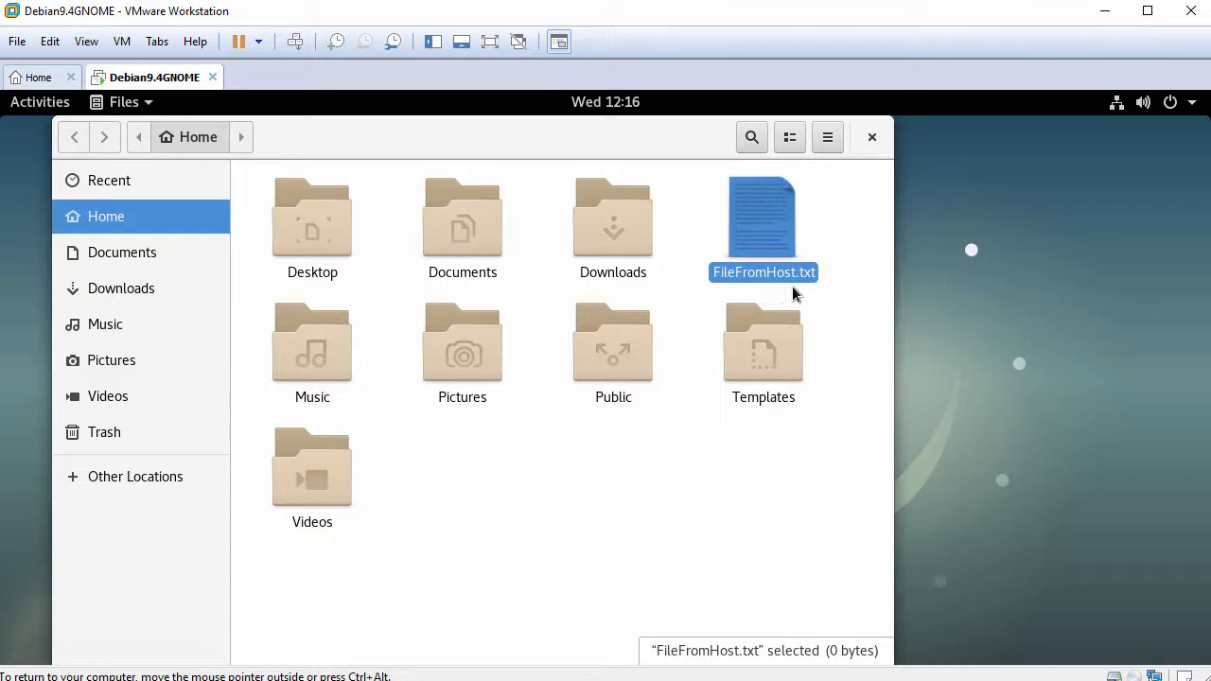
- Paste host clipboard text into FileFromHost.txt, close it without saving, and close Files
double_click(770, 231)
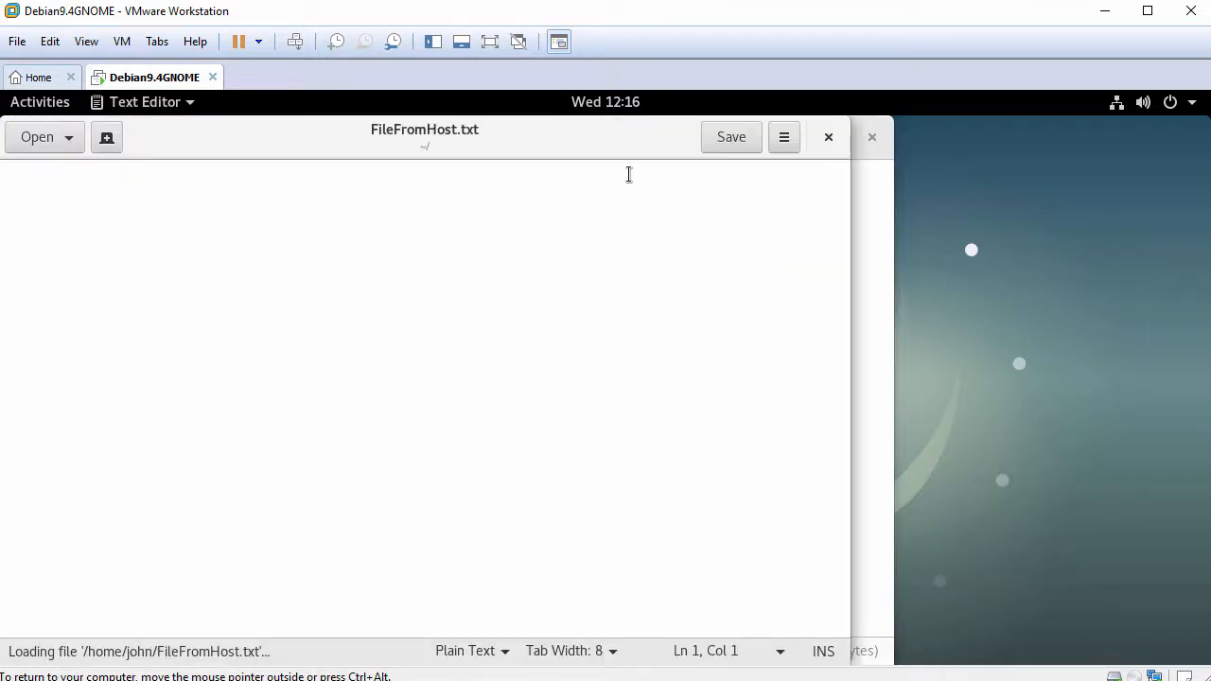
left_click_drag(626, 137, 738, 131)
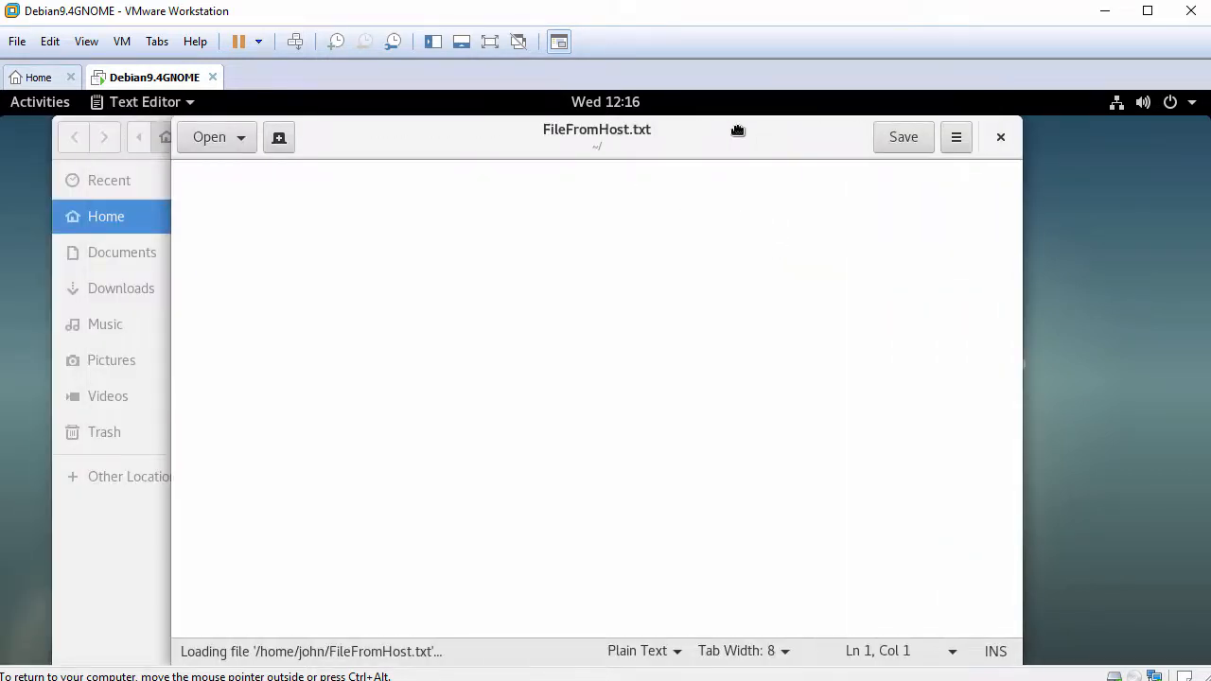
right_click(487, 243)
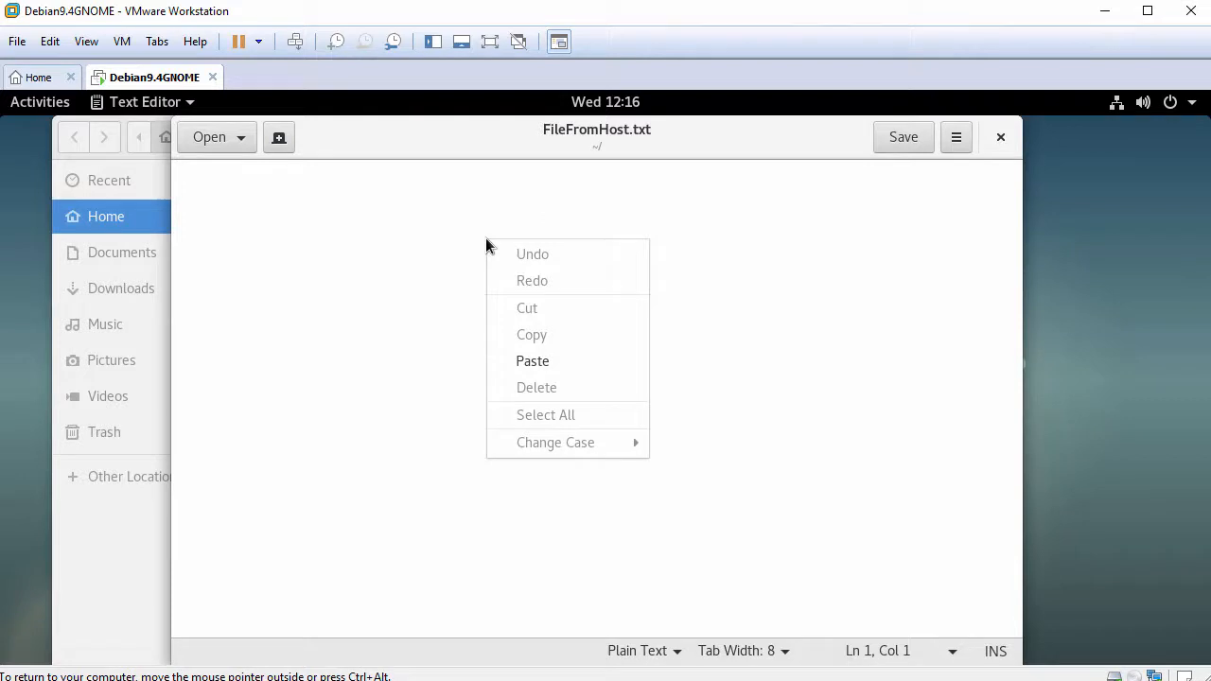
left_click(581, 370)
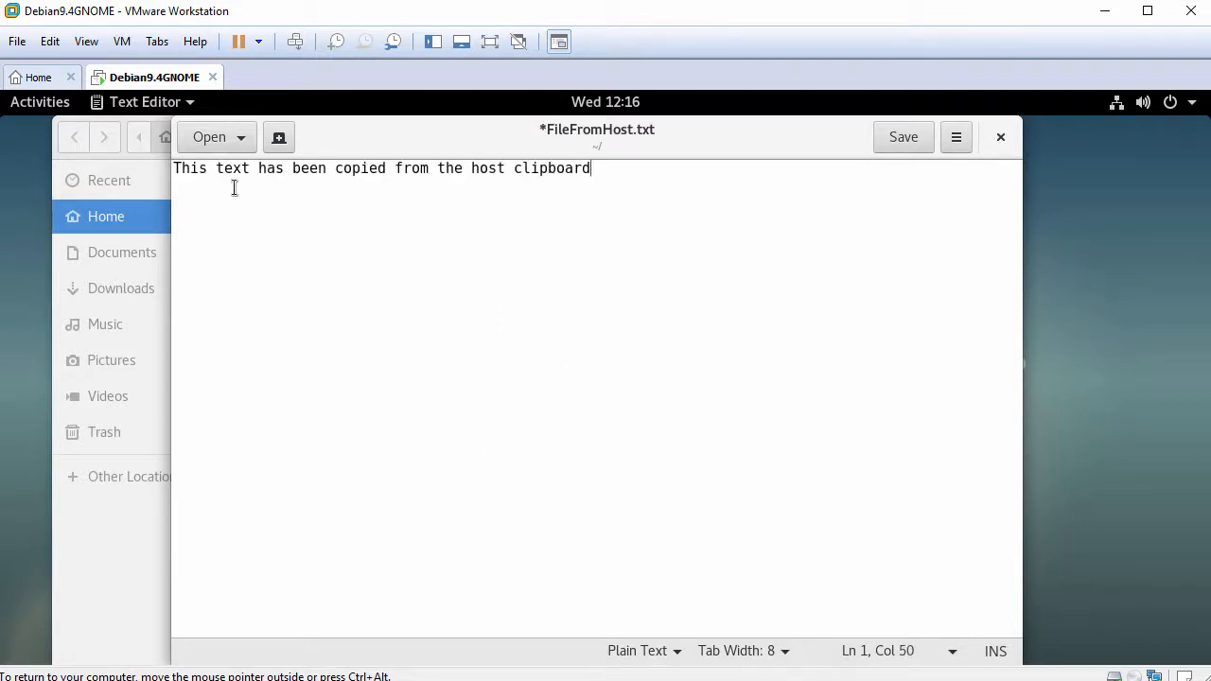
left_click_drag(178, 167, 662, 168)
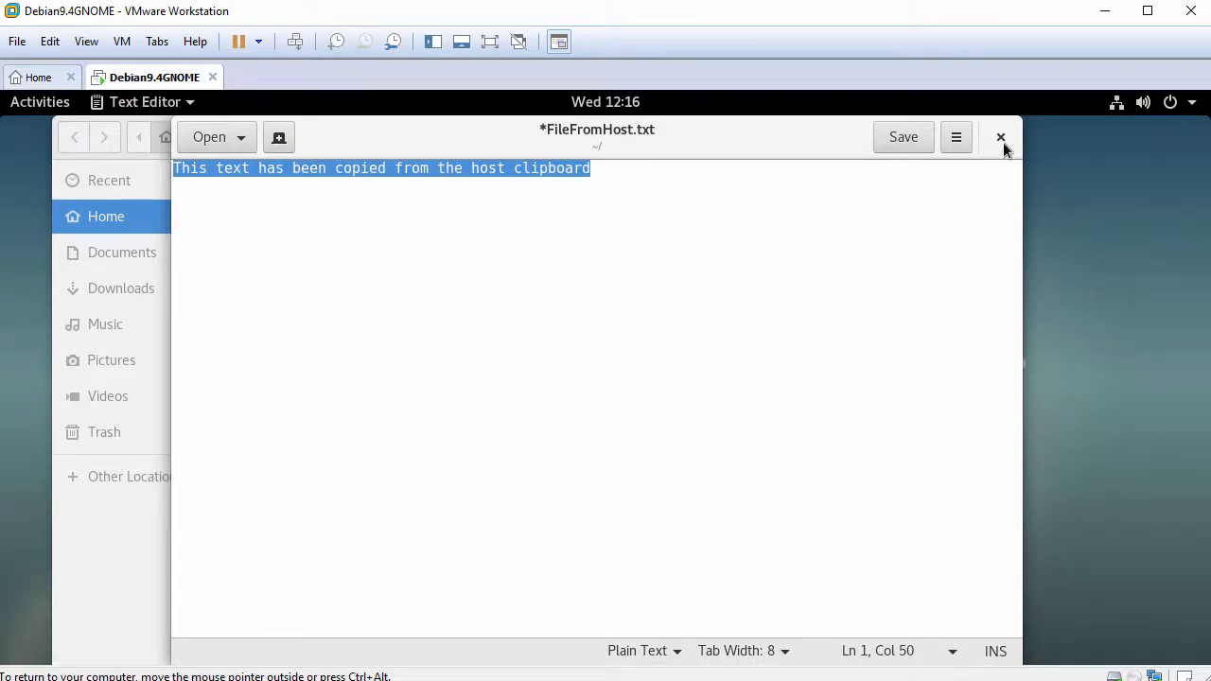
left_click(1008, 144)
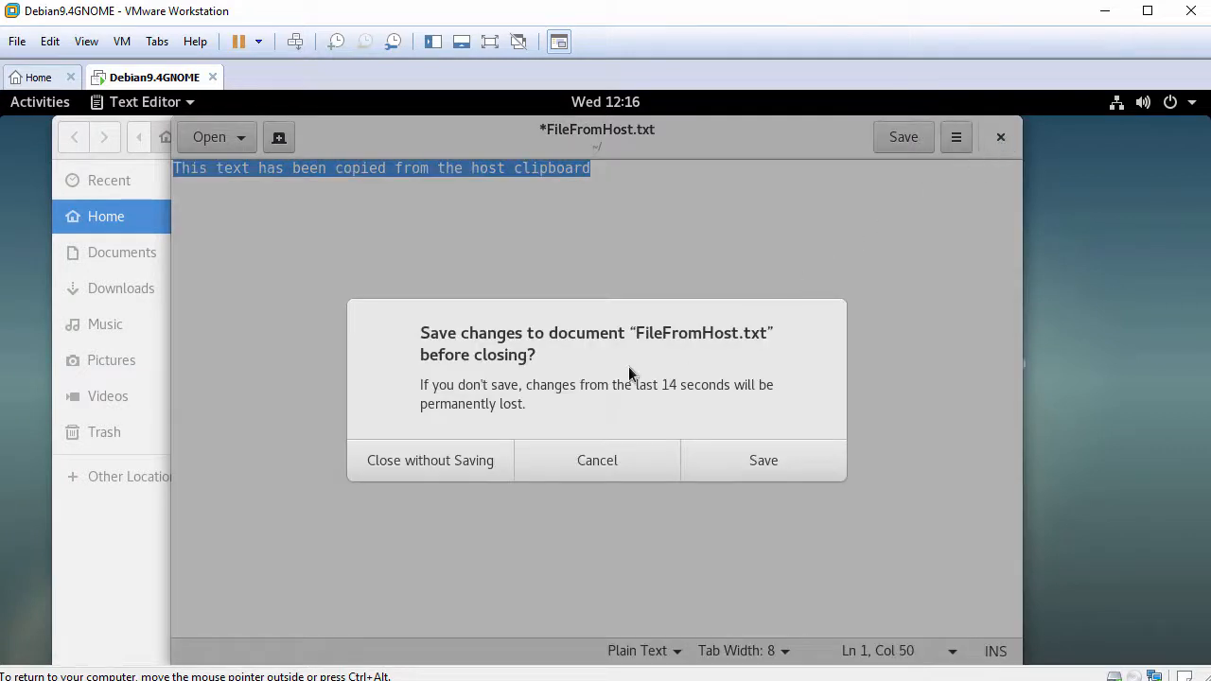
left_click(443, 458)
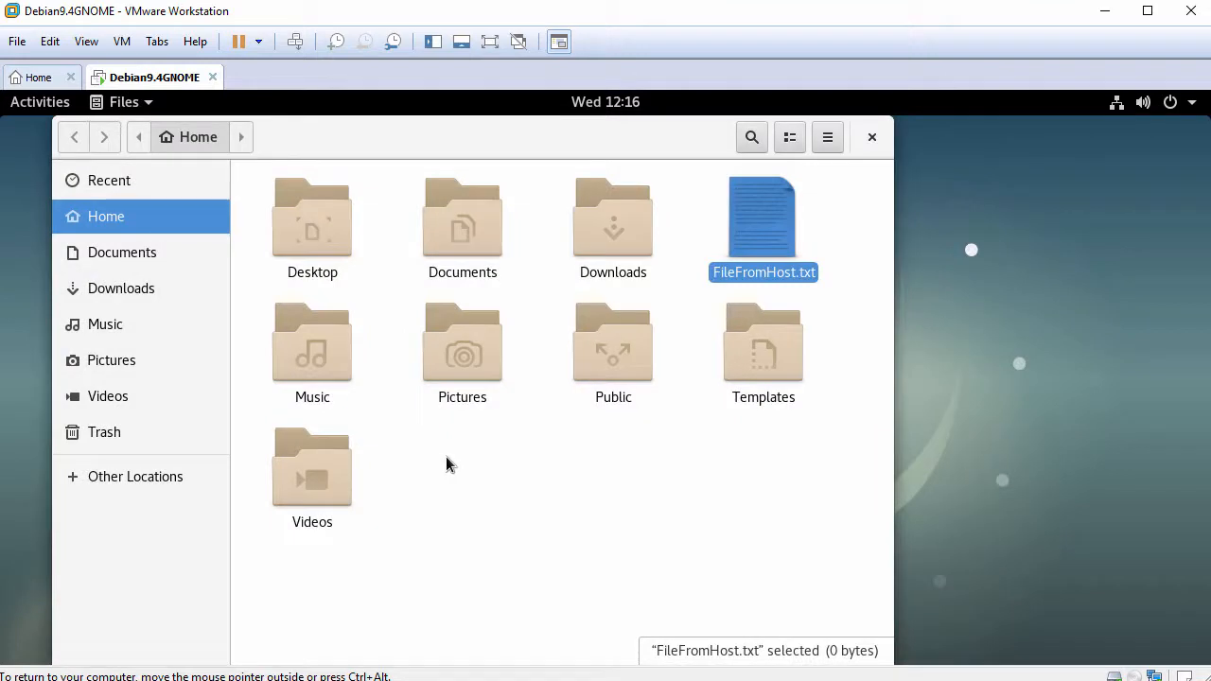
left_click(885, 140)
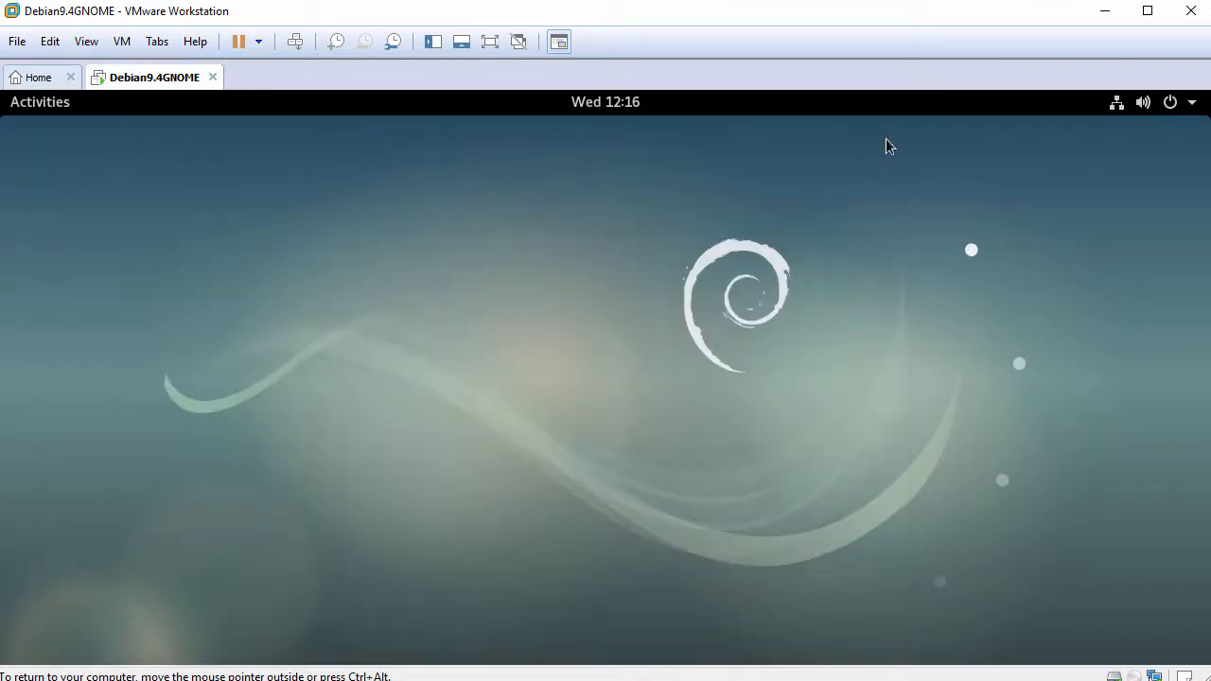
- Search Activities for 'terminal' and add Terminal to Favorites
left_click(43, 106)
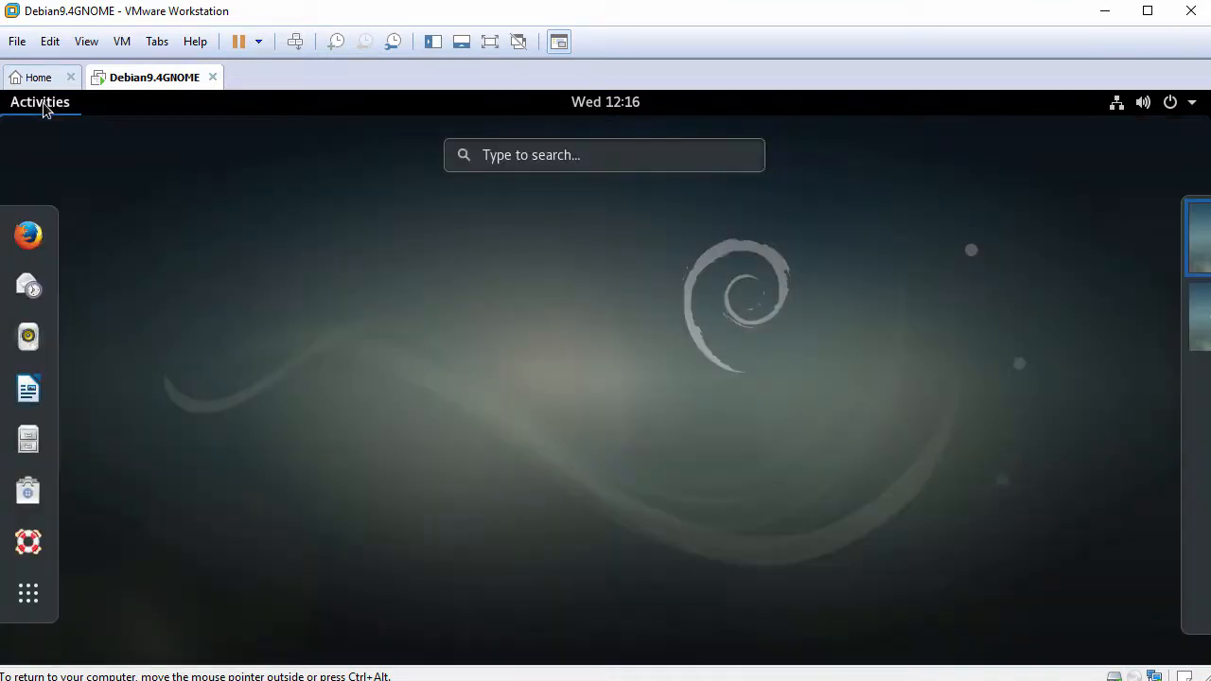
left_click(608, 155)
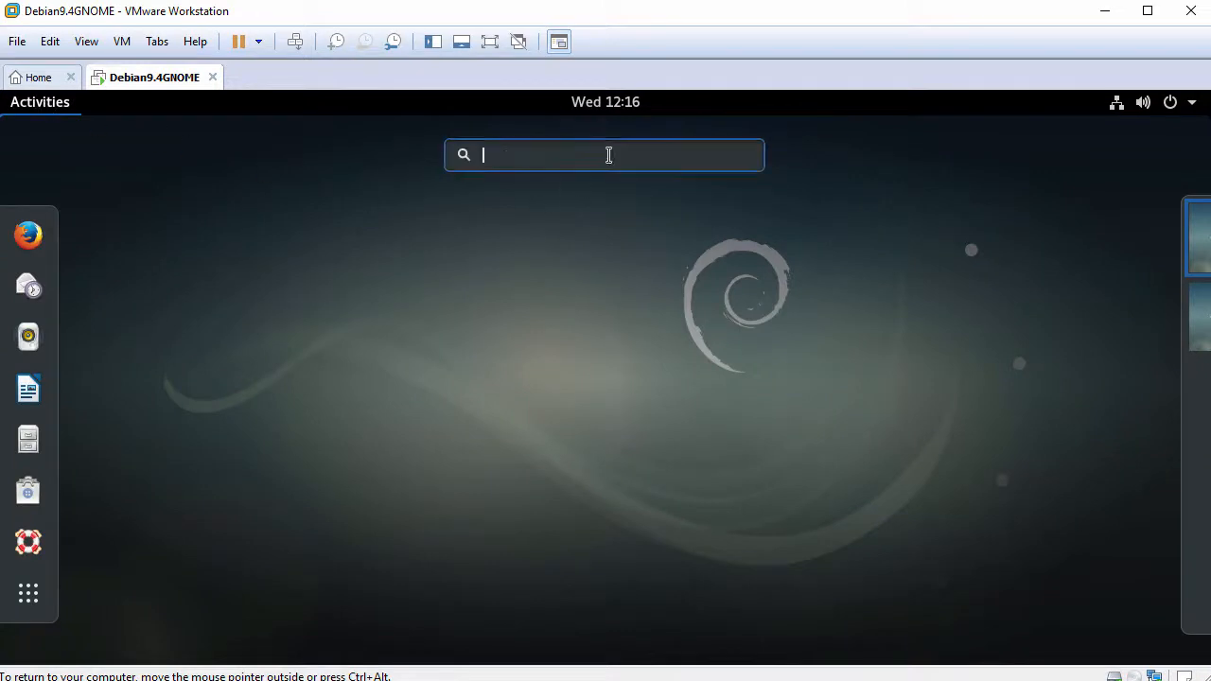
type("terminal")
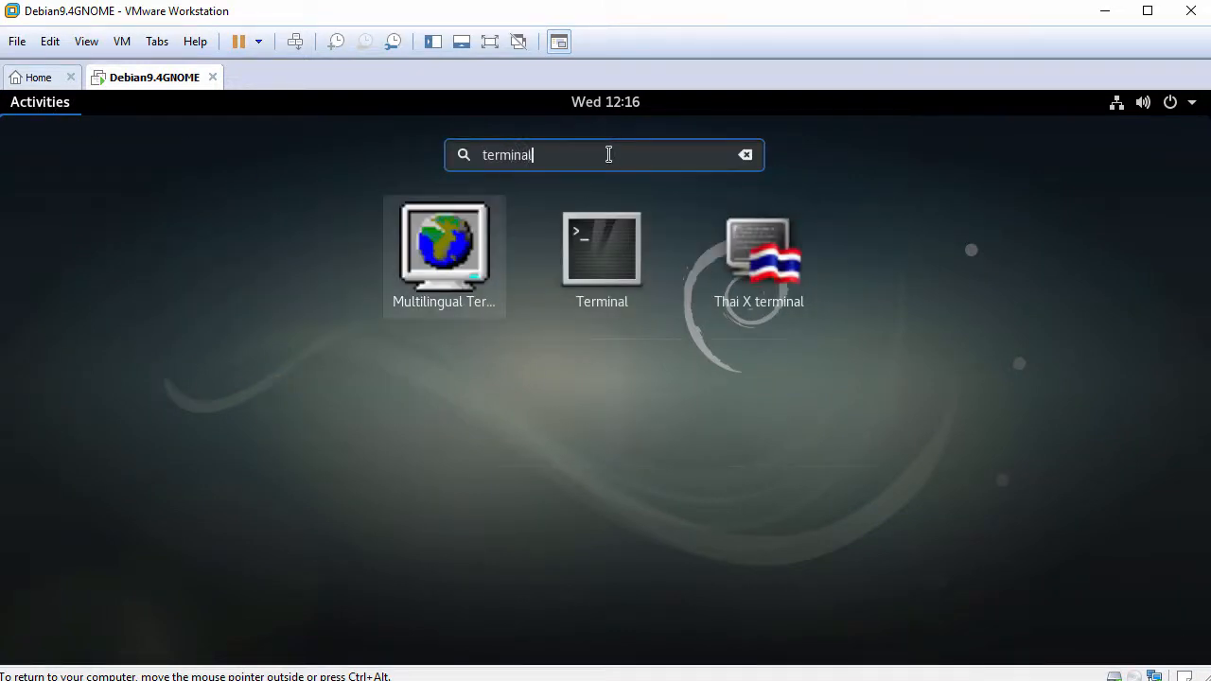
right_click(605, 232)
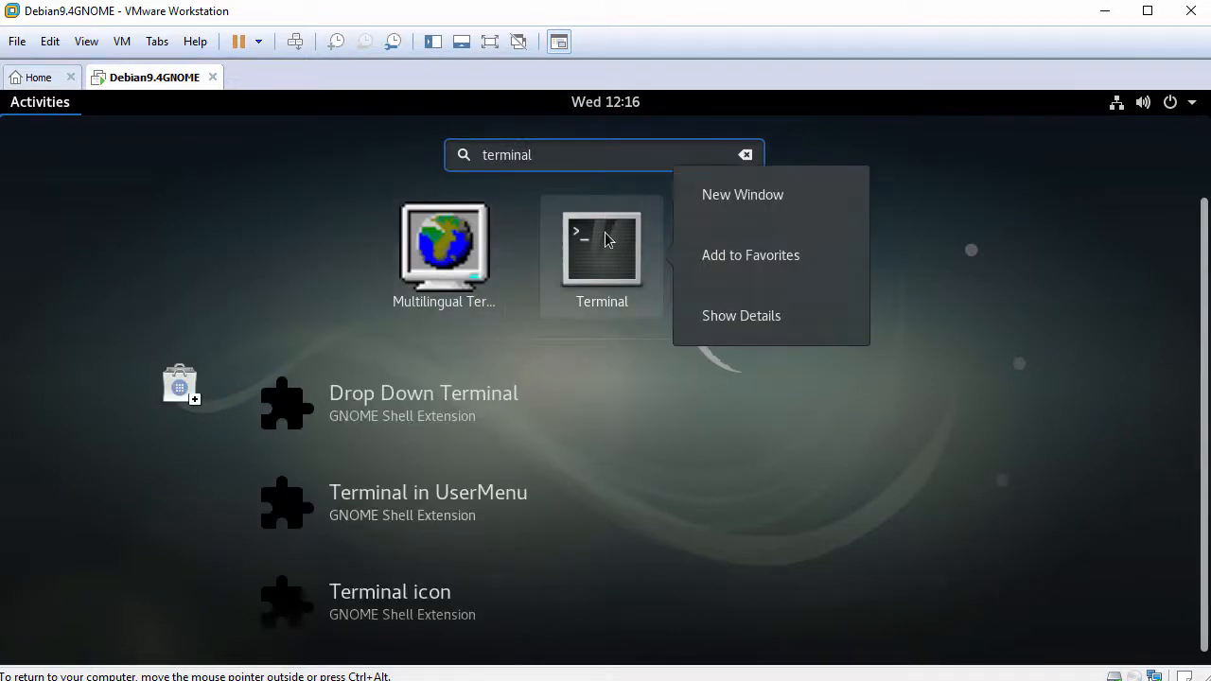
left_click(760, 270)
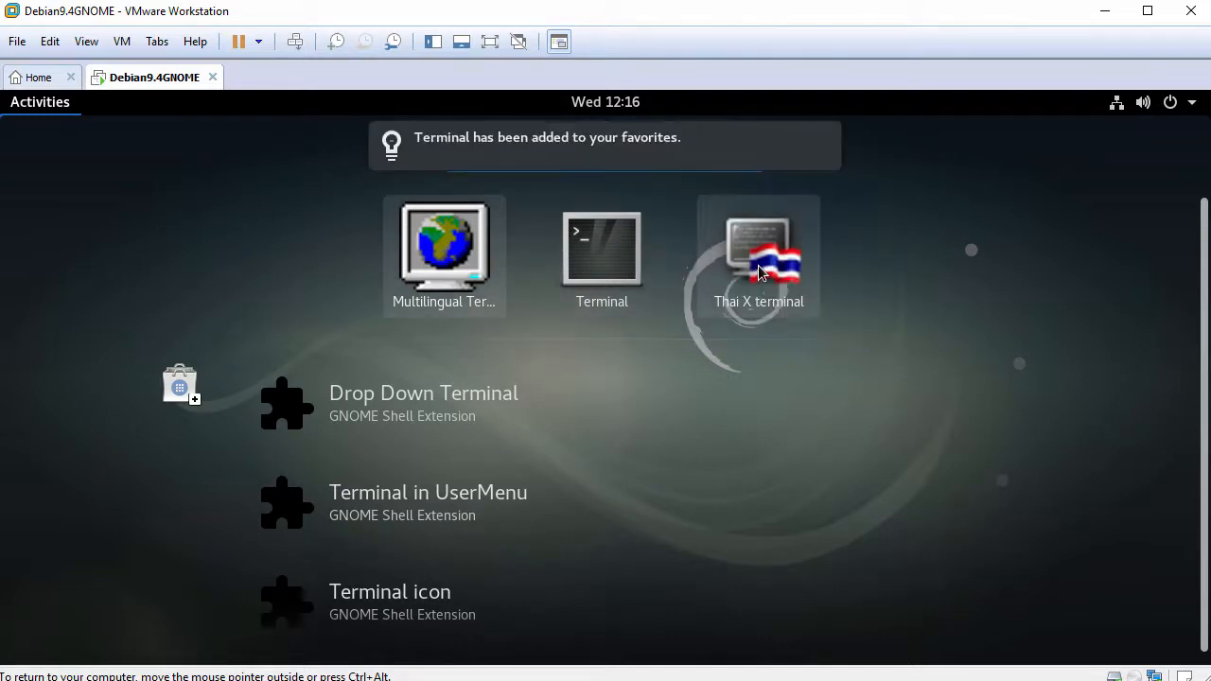
- Launch Terminal from its new icon in the dash
left_click(40, 104)
left_click(40, 104)
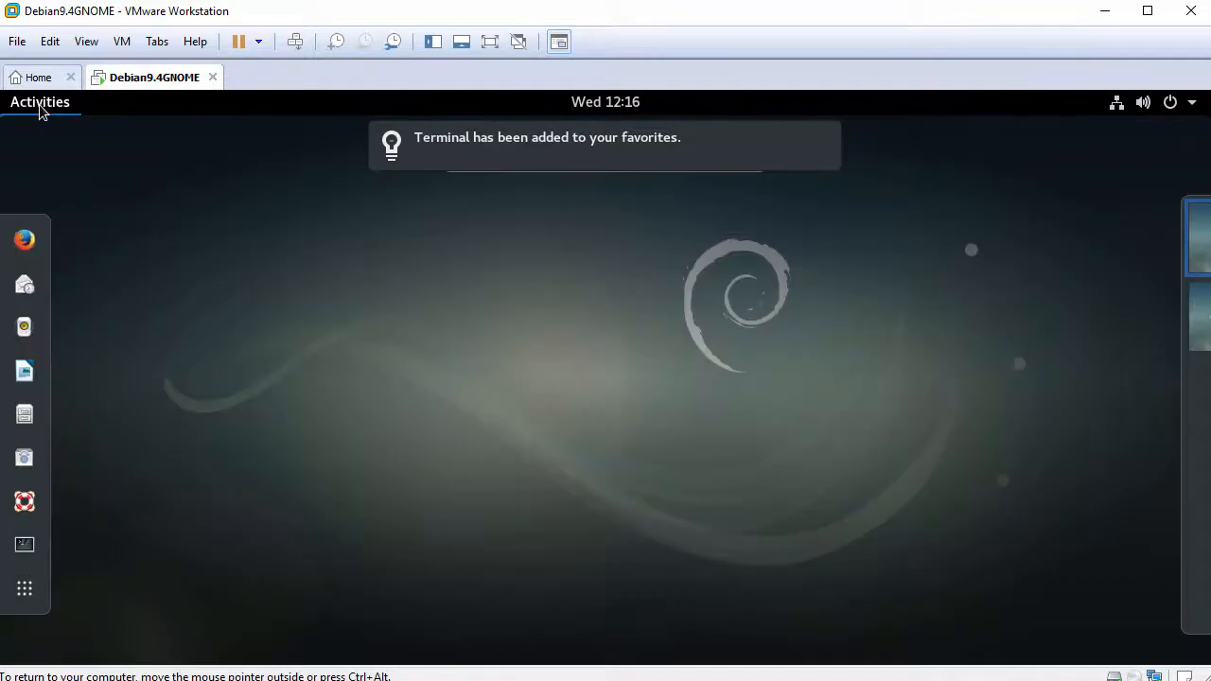
left_click(24, 546)
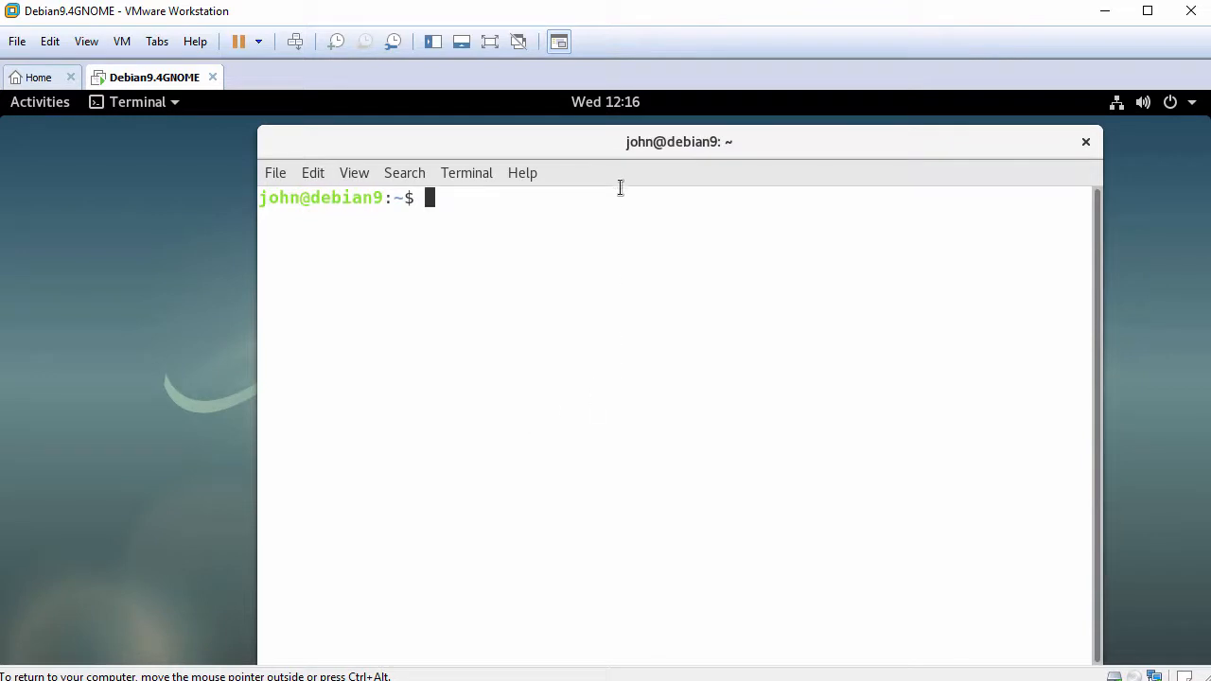
- Move and widen the terminal window, then run hostnamectl to show system information
left_click_drag(609, 141, 423, 134)
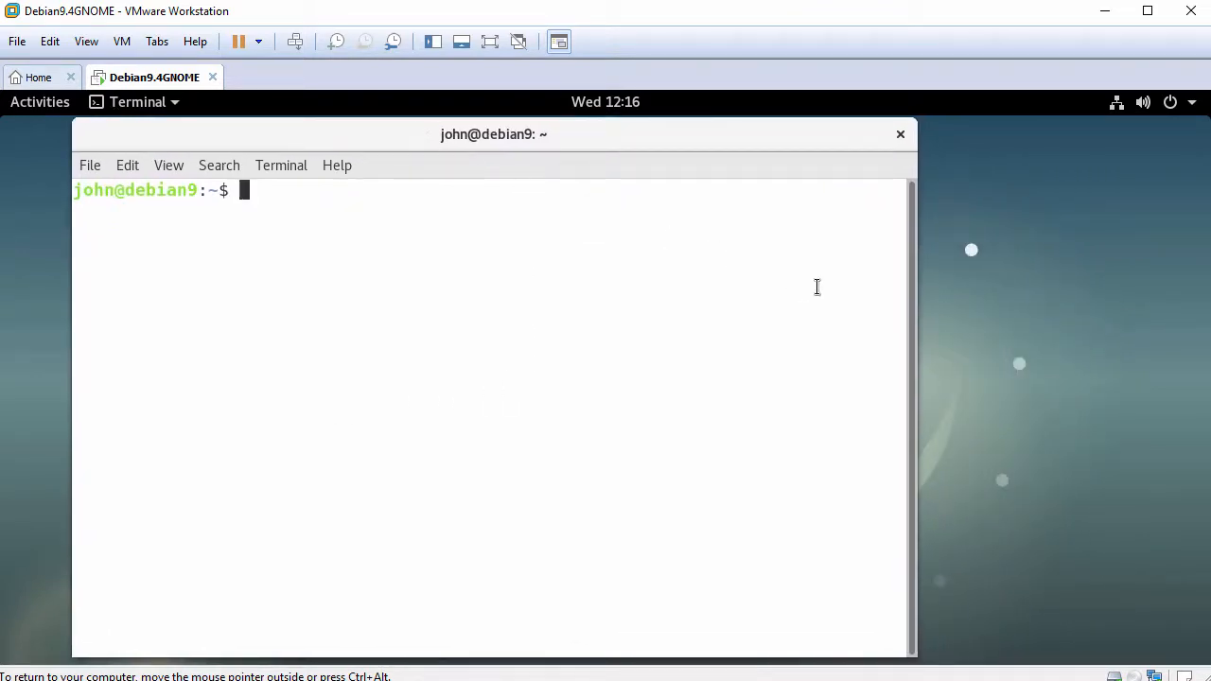
left_click_drag(917, 286, 1103, 286)
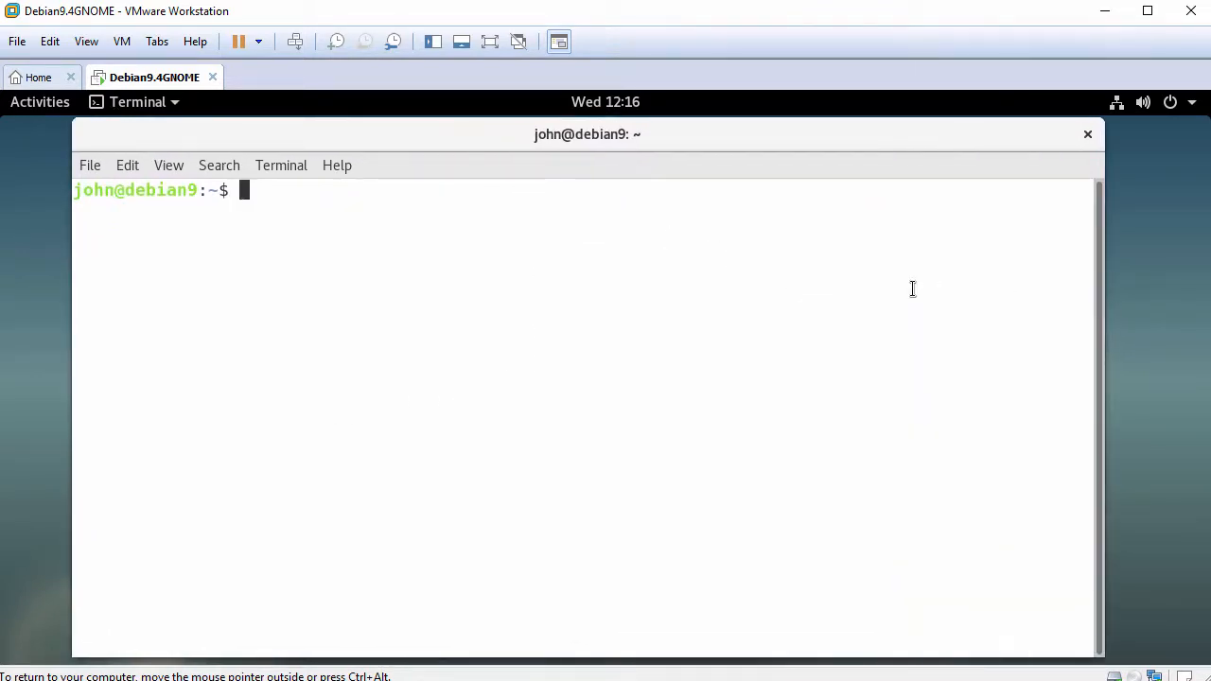
key("Return")
type("hostna")
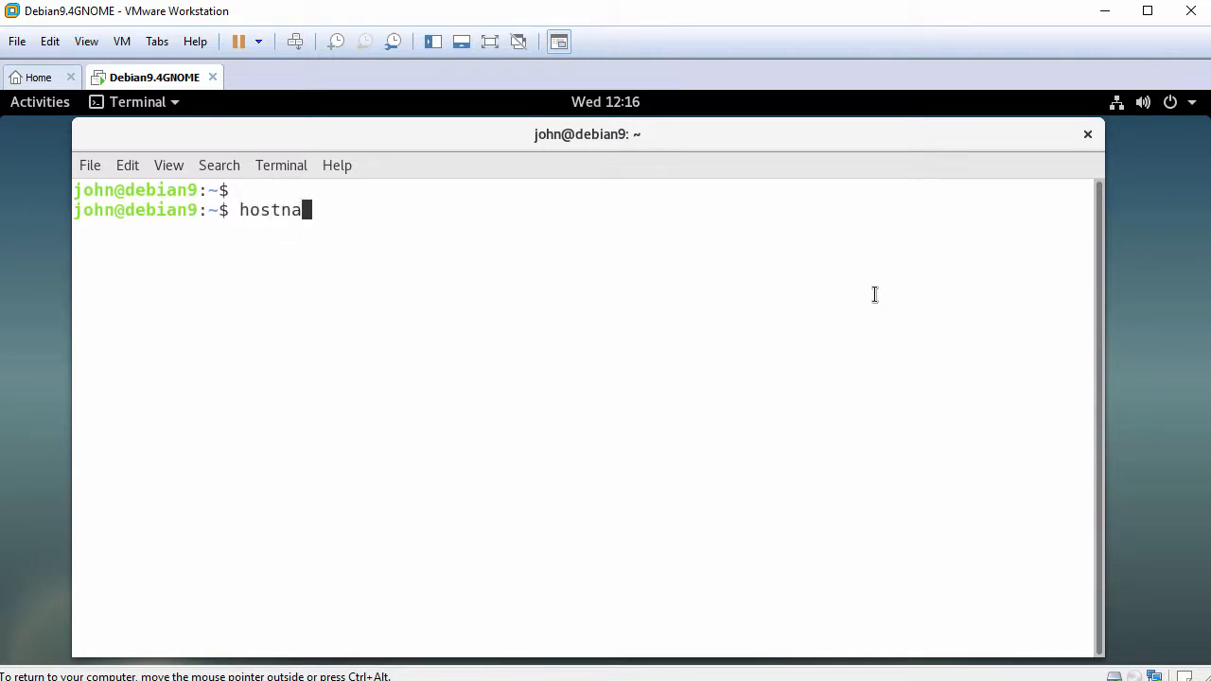
type("mectl")
key("Return")
key("Return")
- Show the Debian version with cat /etc/debian_version and check open-vm-tools.service is active
type("cat ")
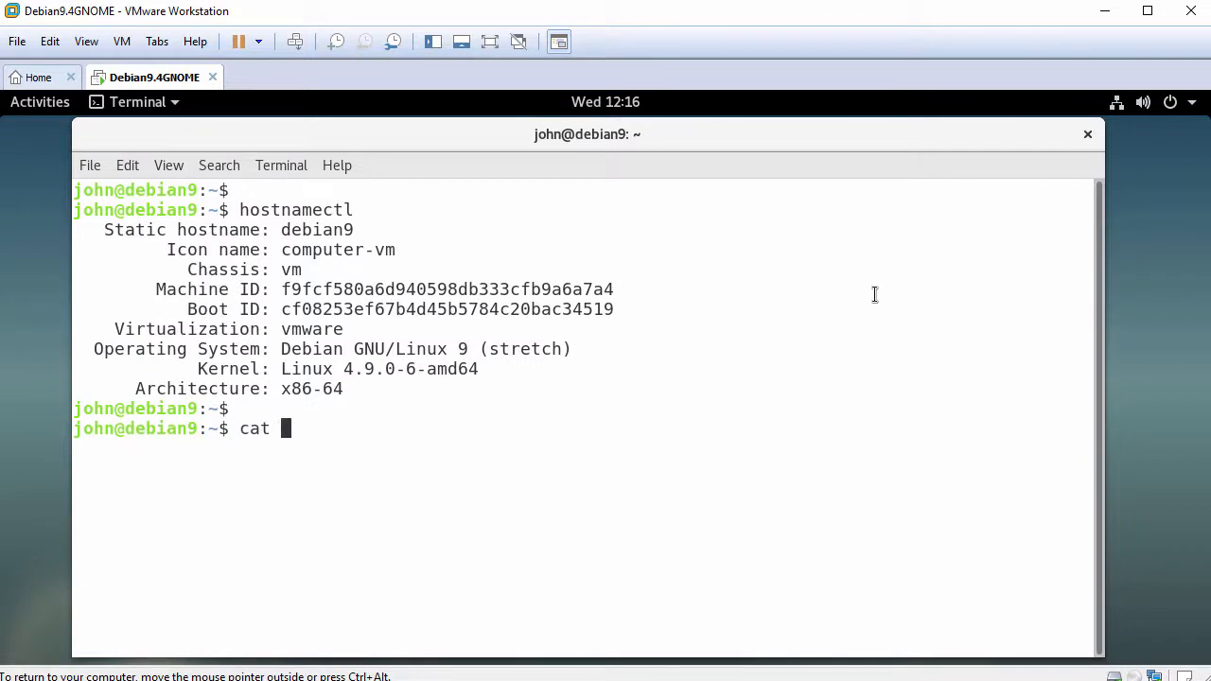
type("/etc/debian")
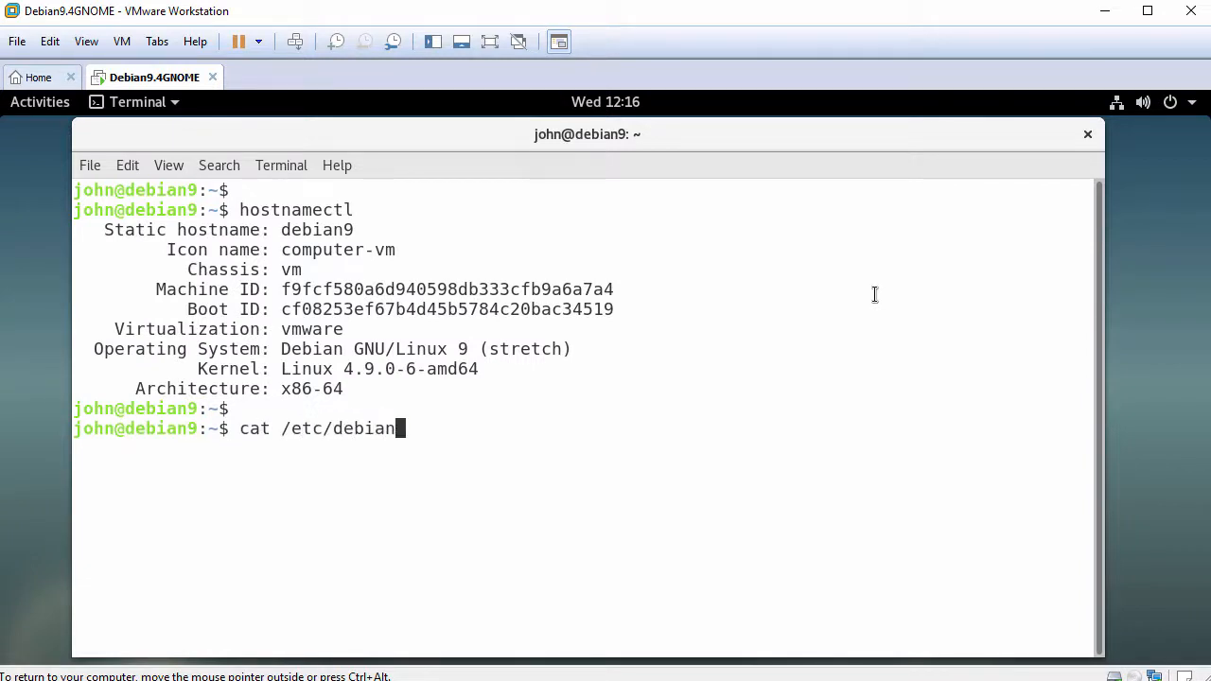
key("Tab")
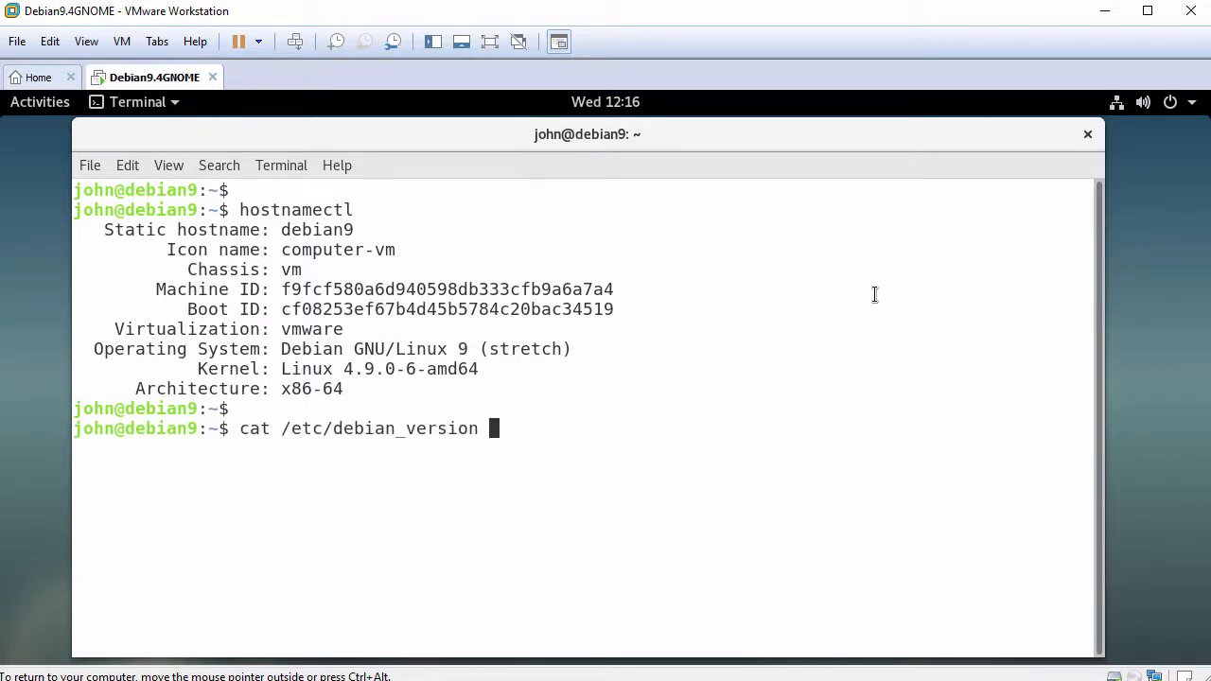
key("Return")
key("Return")
type("s")
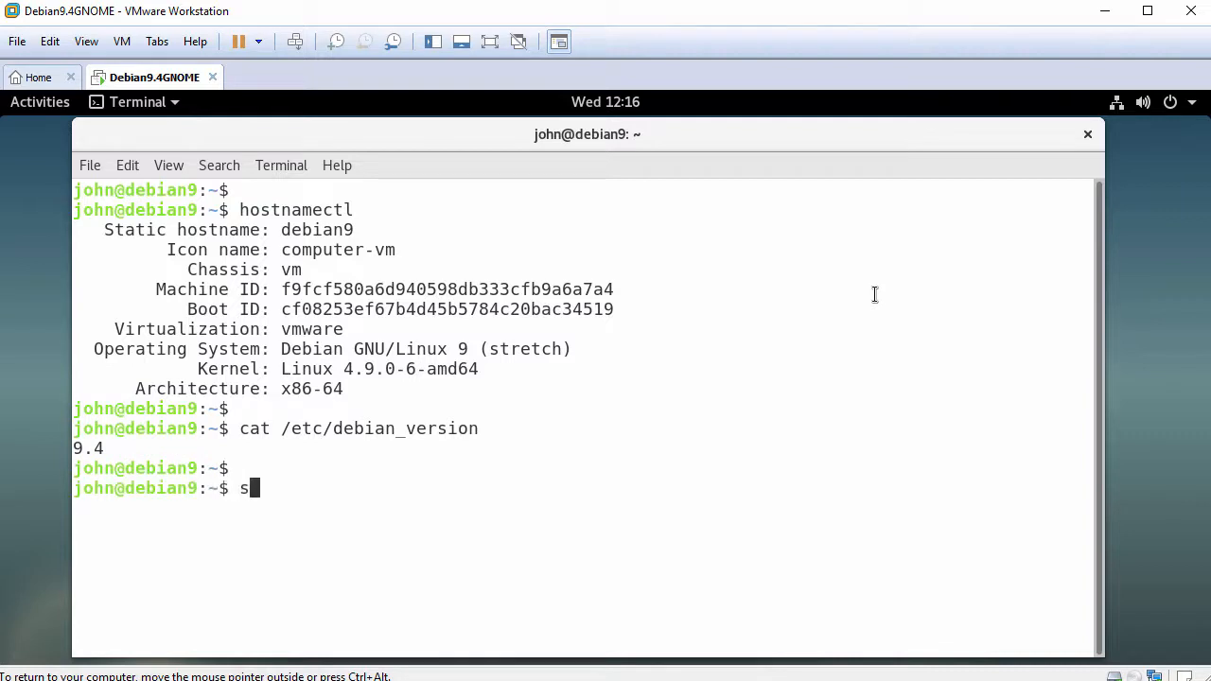
type("ystemctl status")
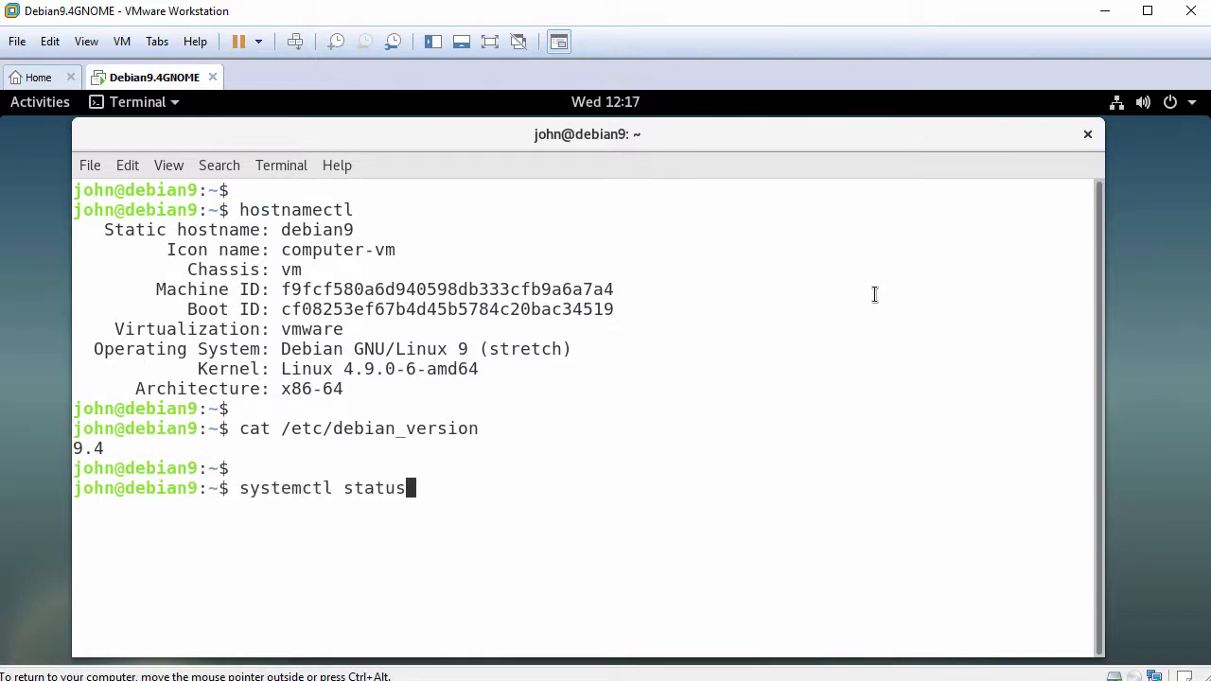
type(" open-vm")
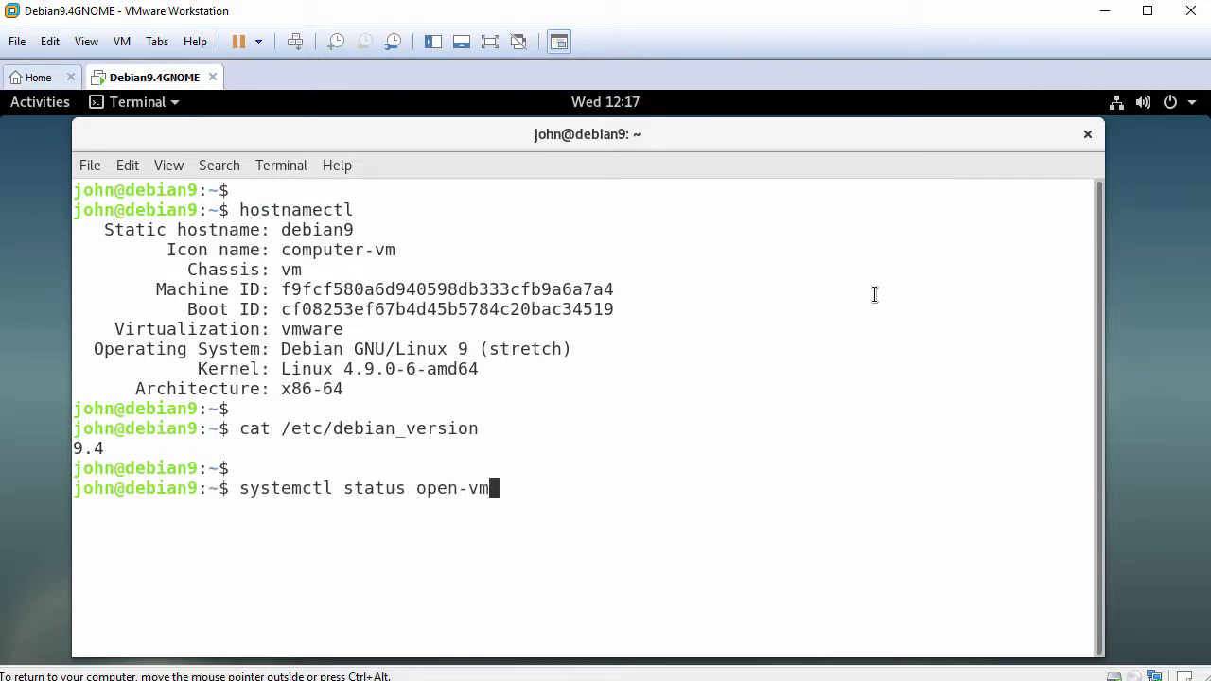
type("-tools.service")
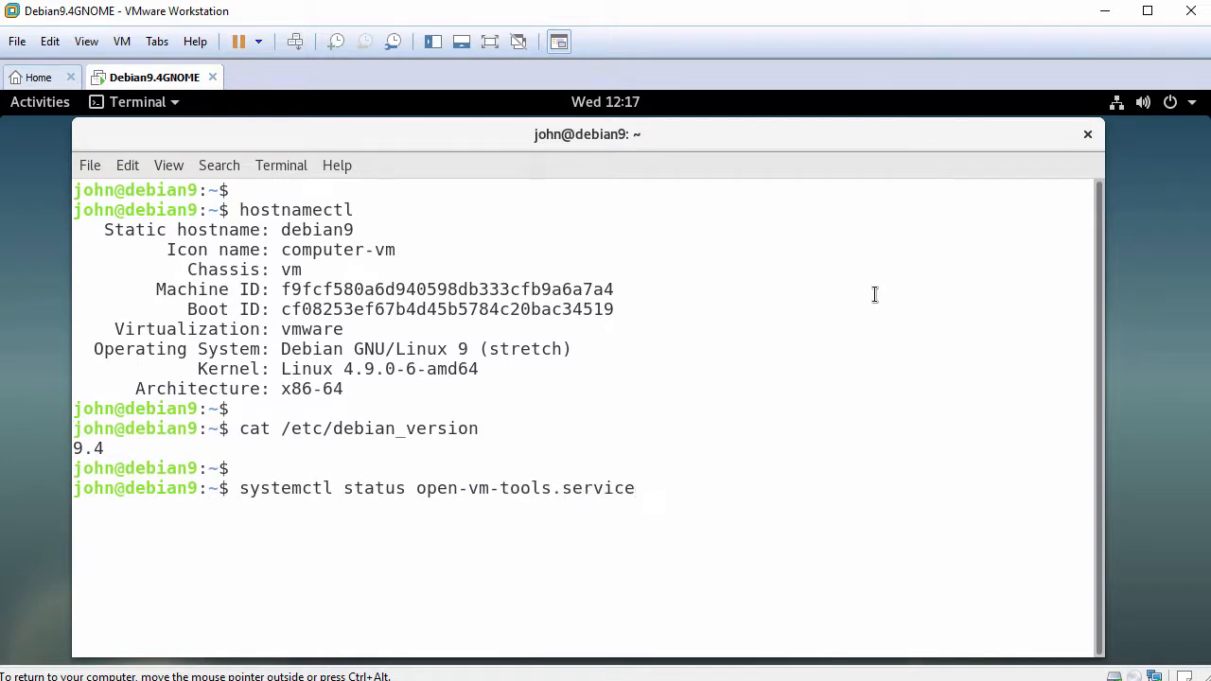
key("Return")
key("Return")
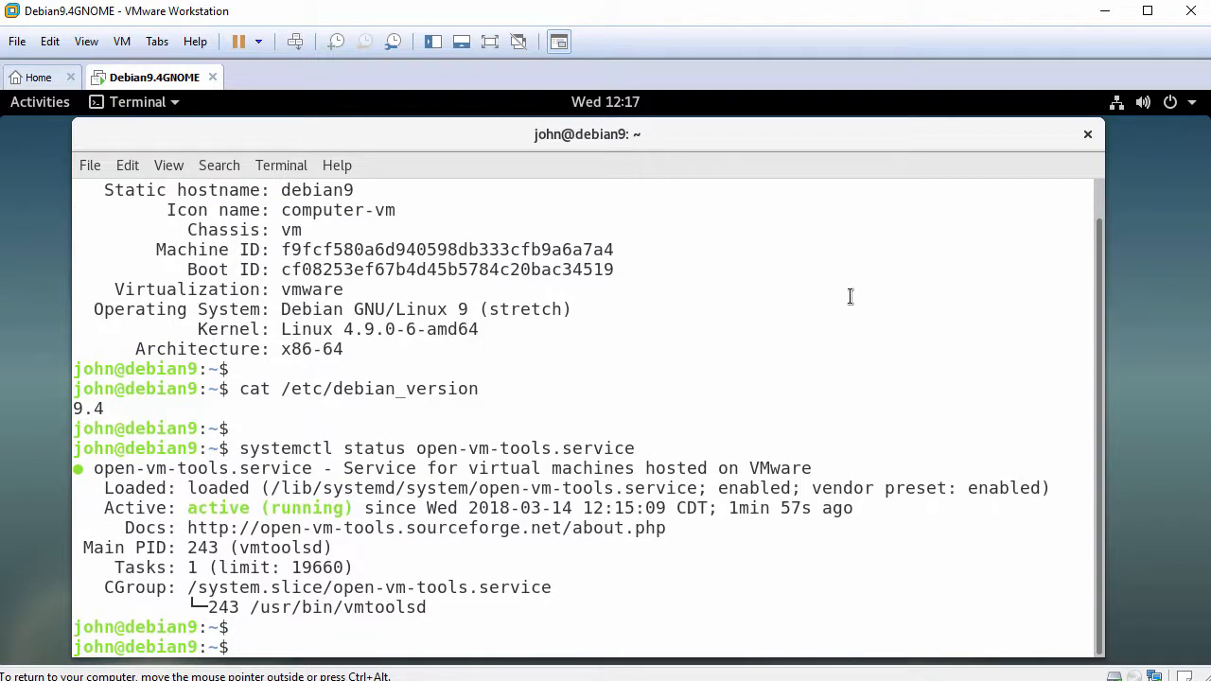
left_click_drag(104, 508, 359, 509)
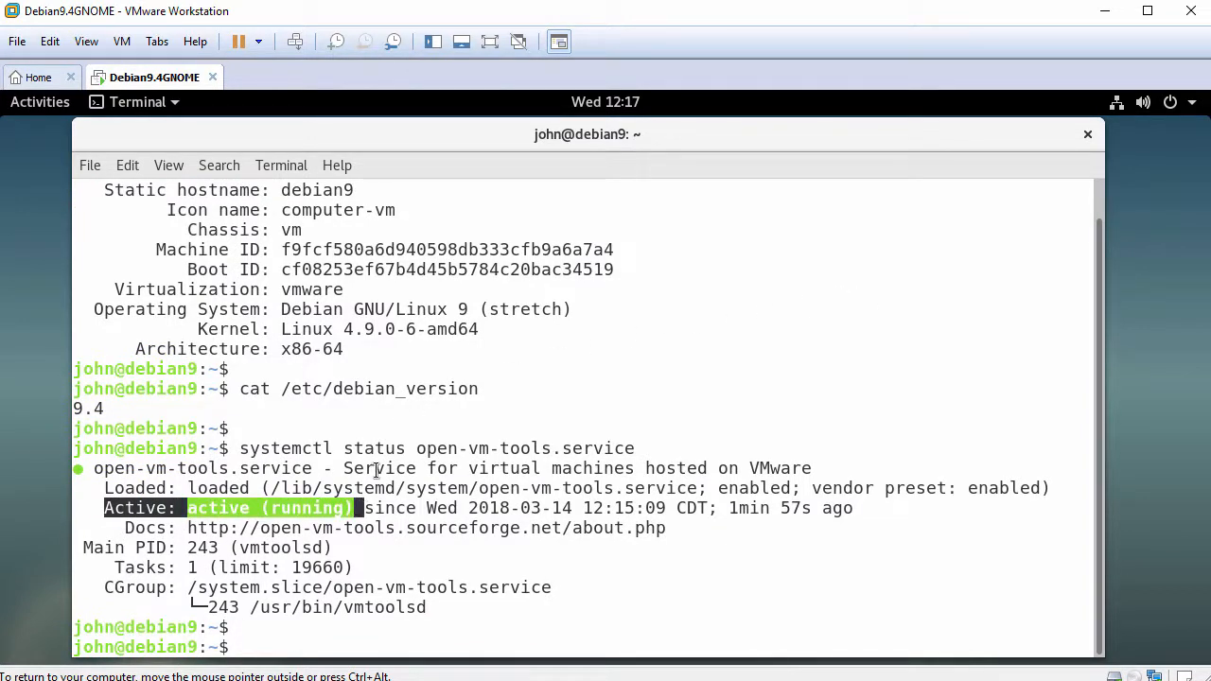
type("ping -c 3 www.g")
type("oogle.com")
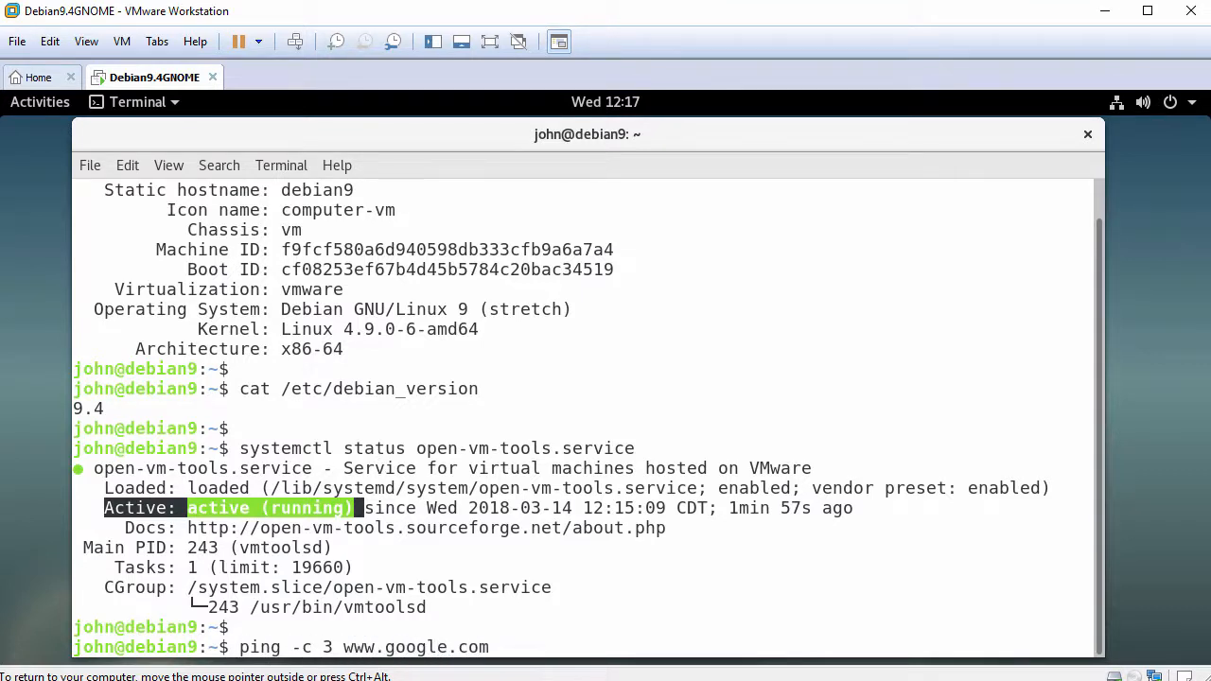
key("Return")
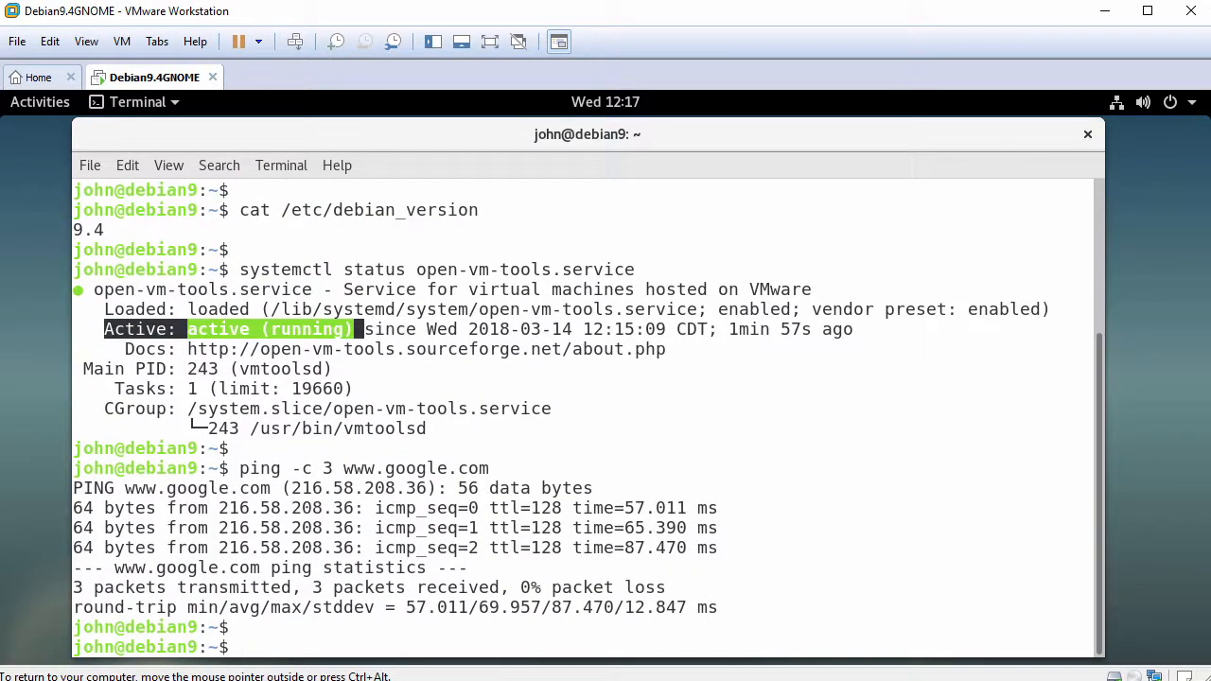
left_click(1087, 135)
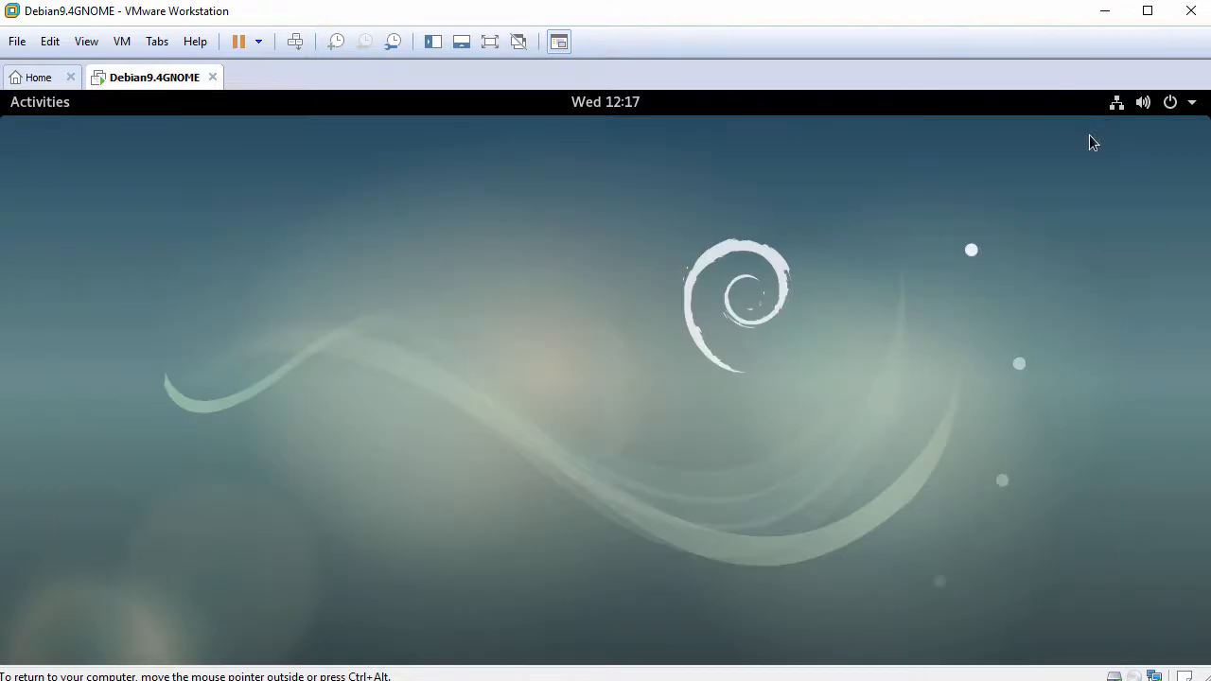
- Set the desktop background to the 'debian 9' swirl wallpaper and close Settings
right_click(441, 167)
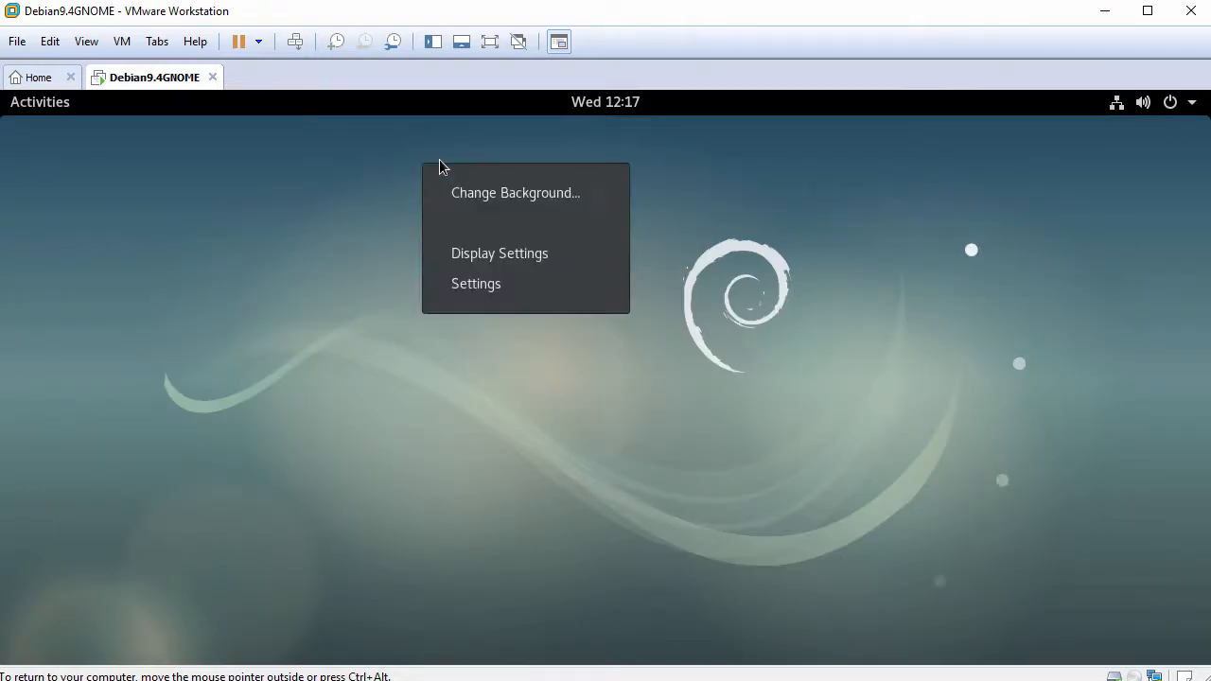
left_click(517, 192)
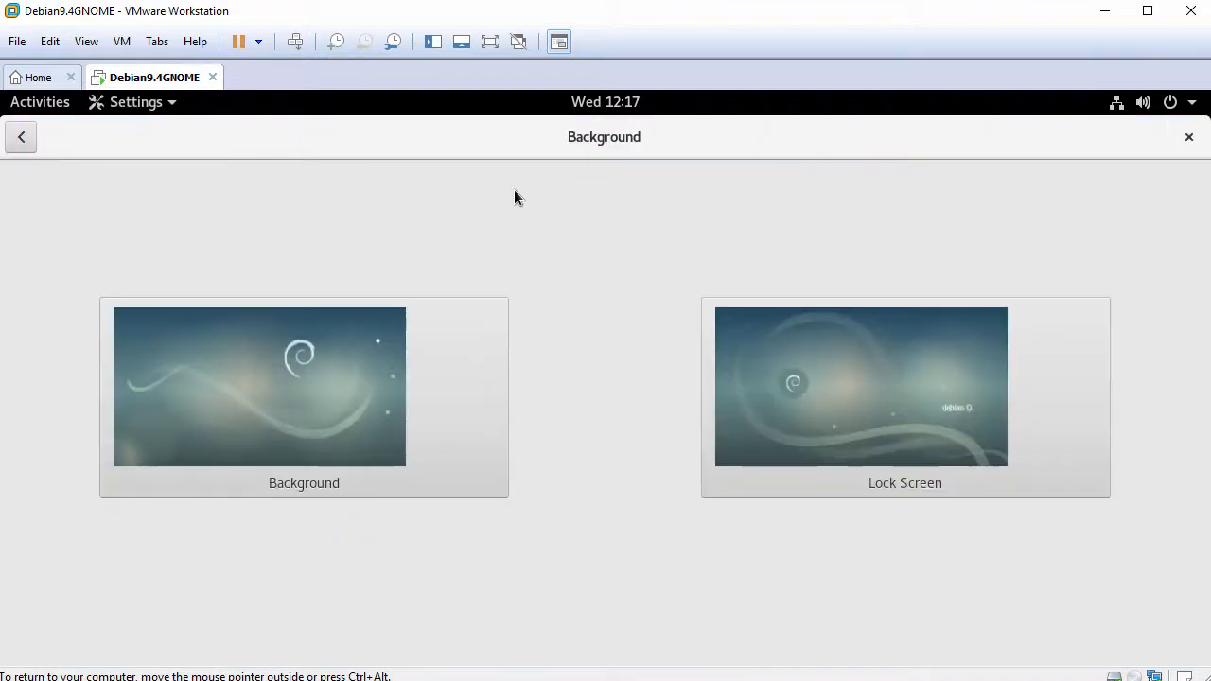
left_click(235, 343)
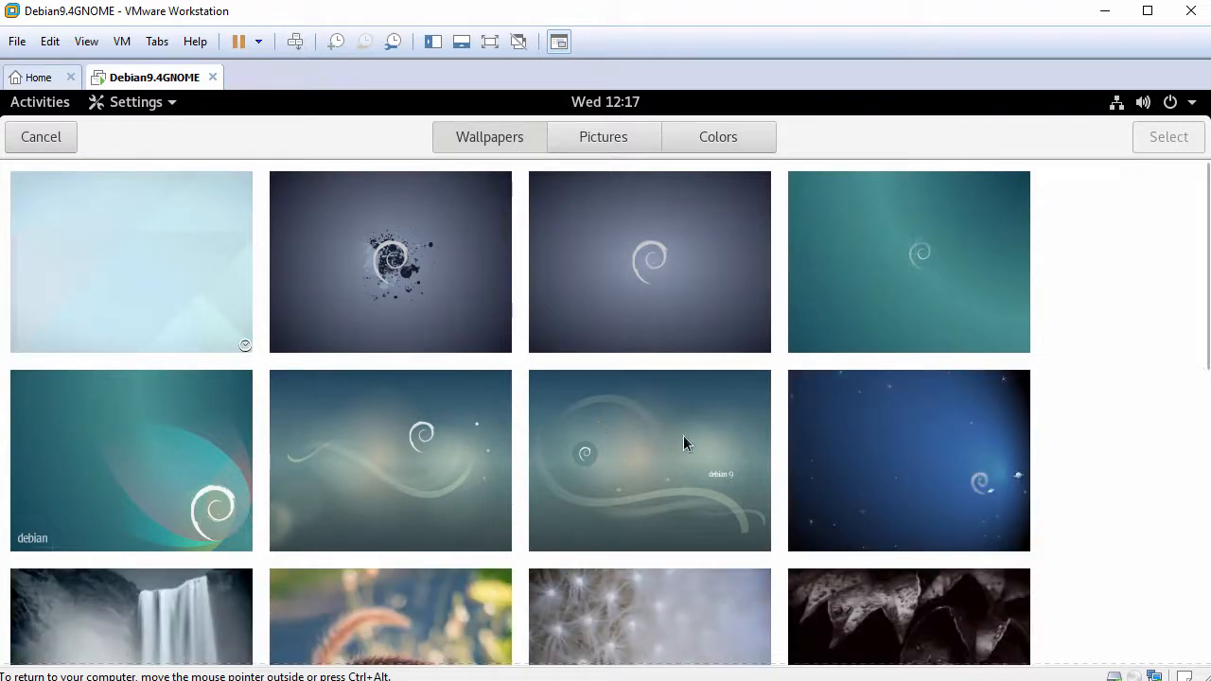
left_click(683, 443)
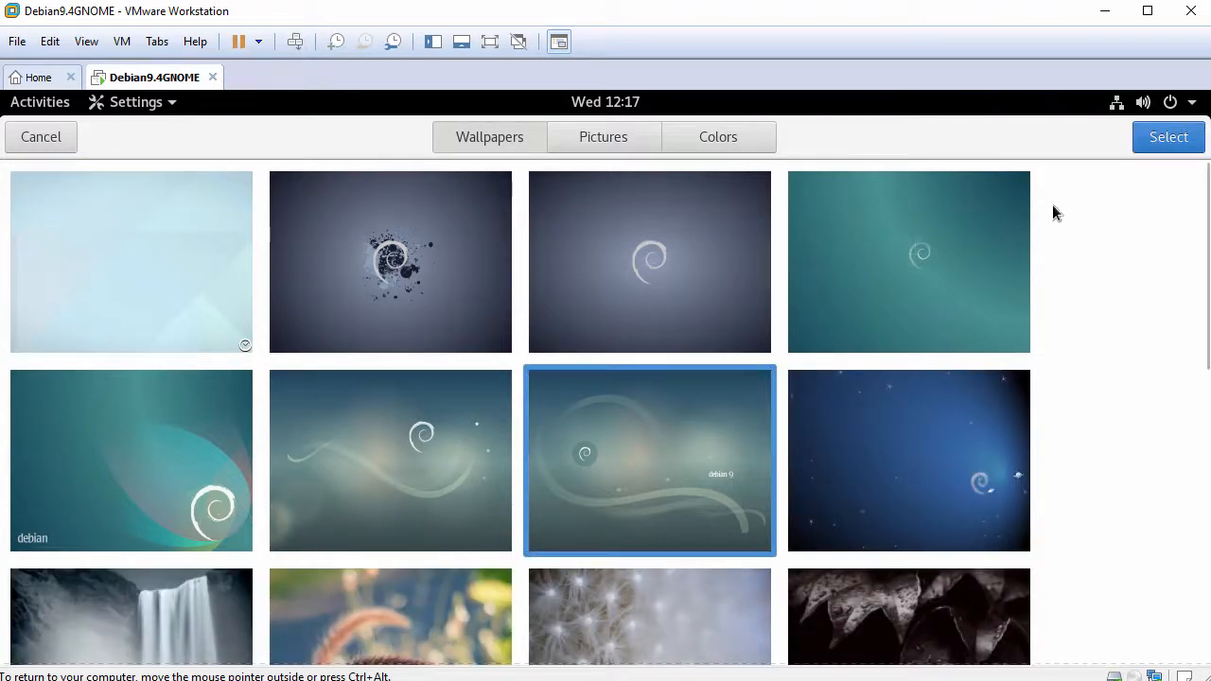
left_click(1184, 136)
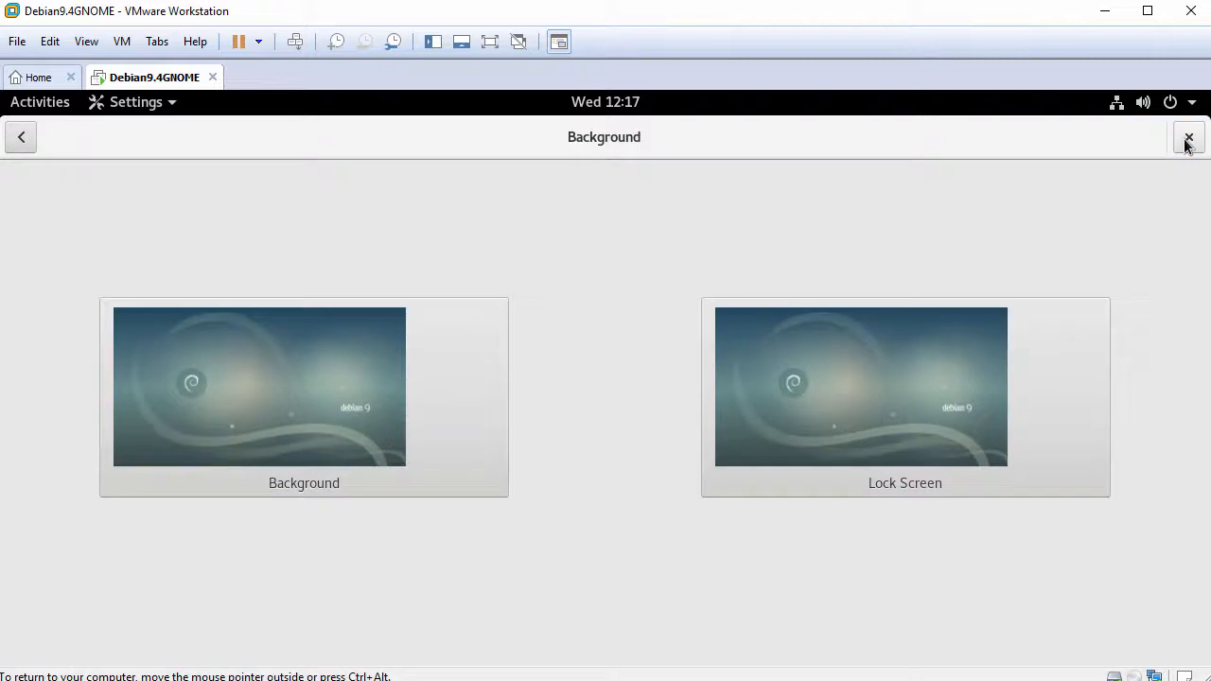
left_click(1188, 138)
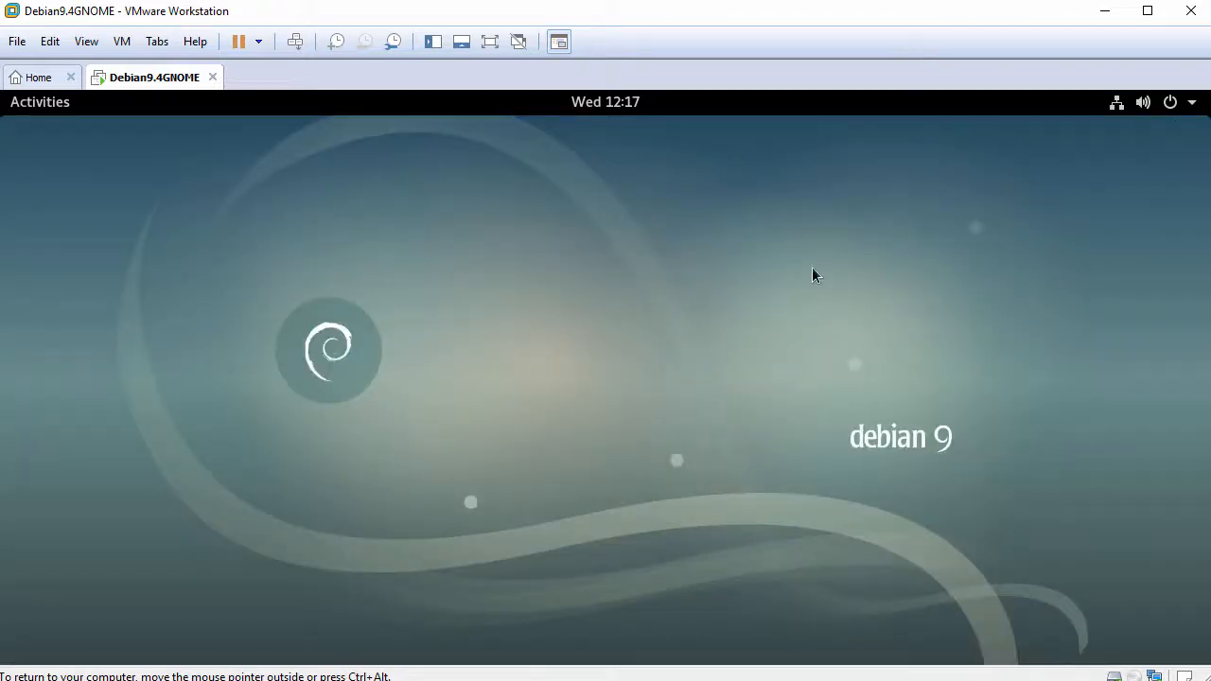
left_click(40, 104)
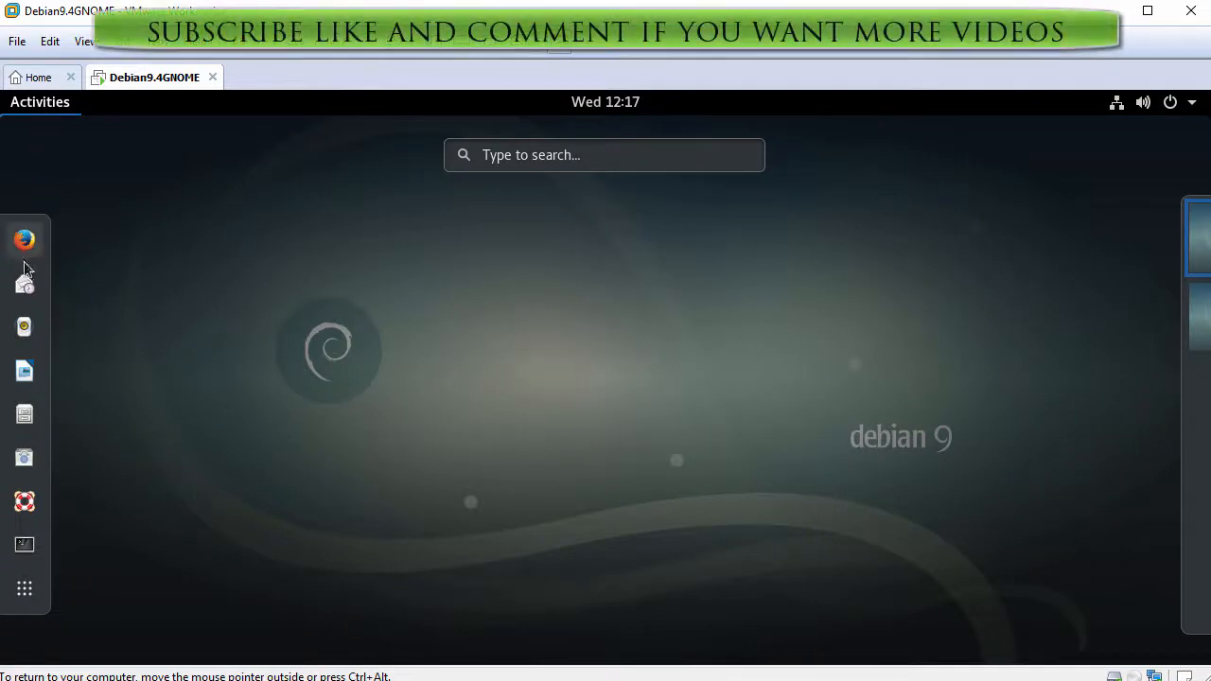
left_click(26, 592)
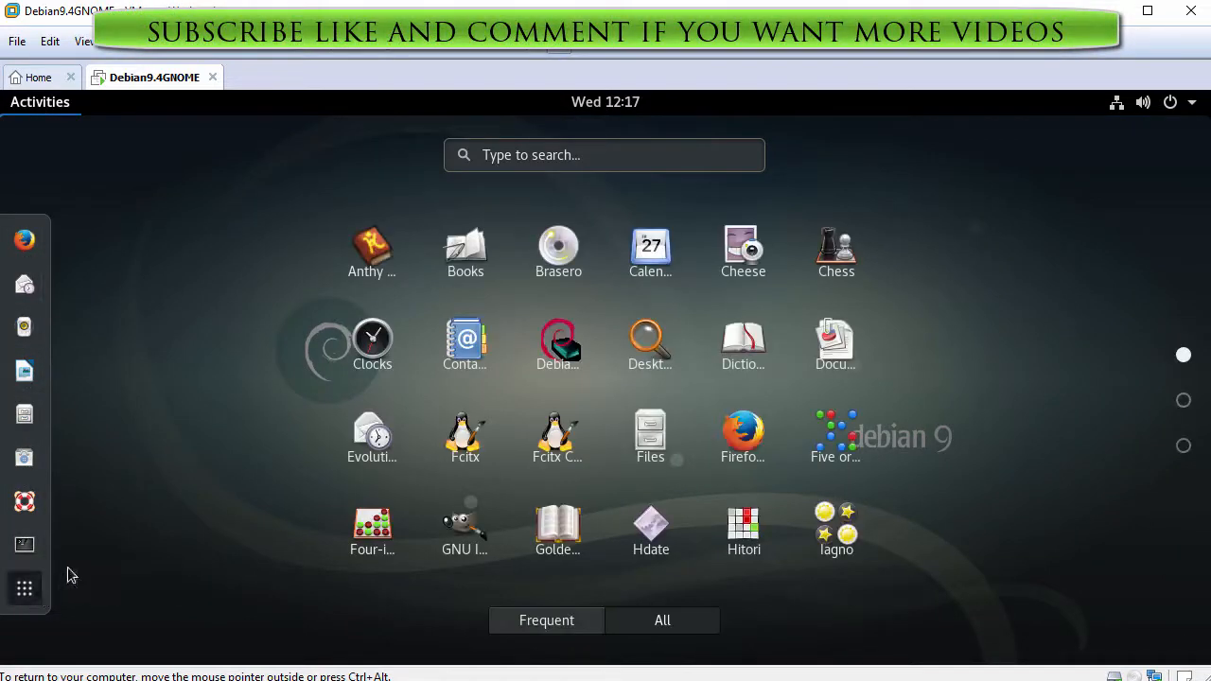
scroll(167, 413, "down", 1)
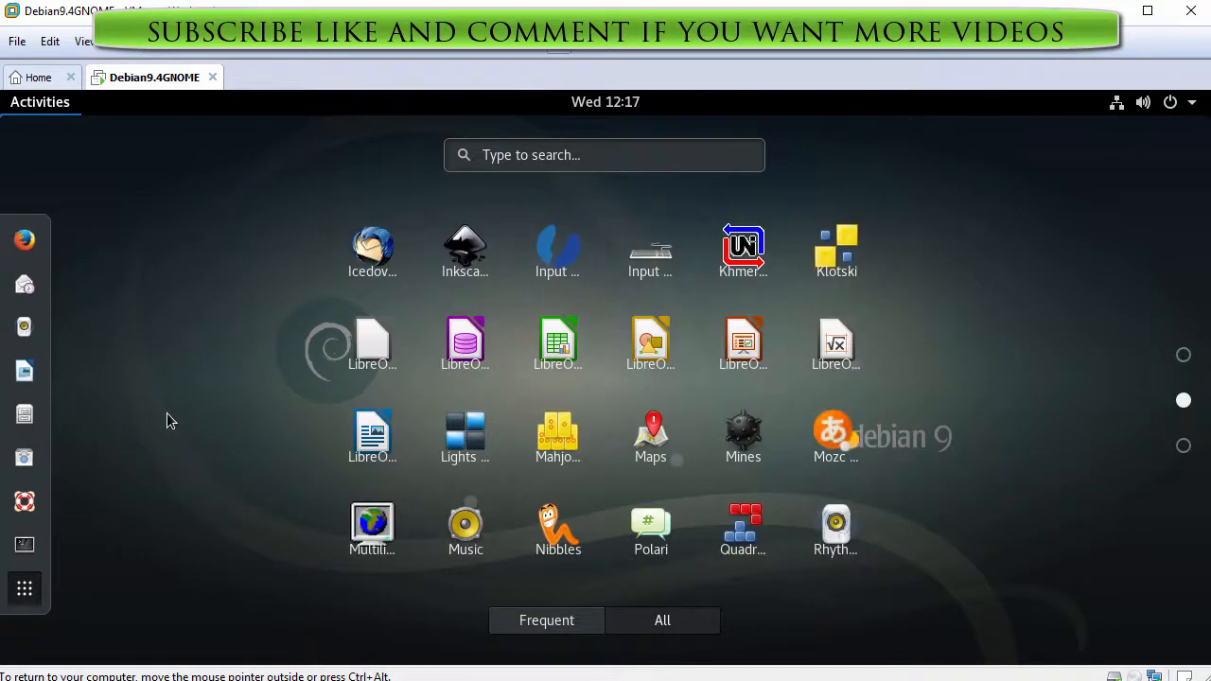
scroll(166, 413, "down", 1)
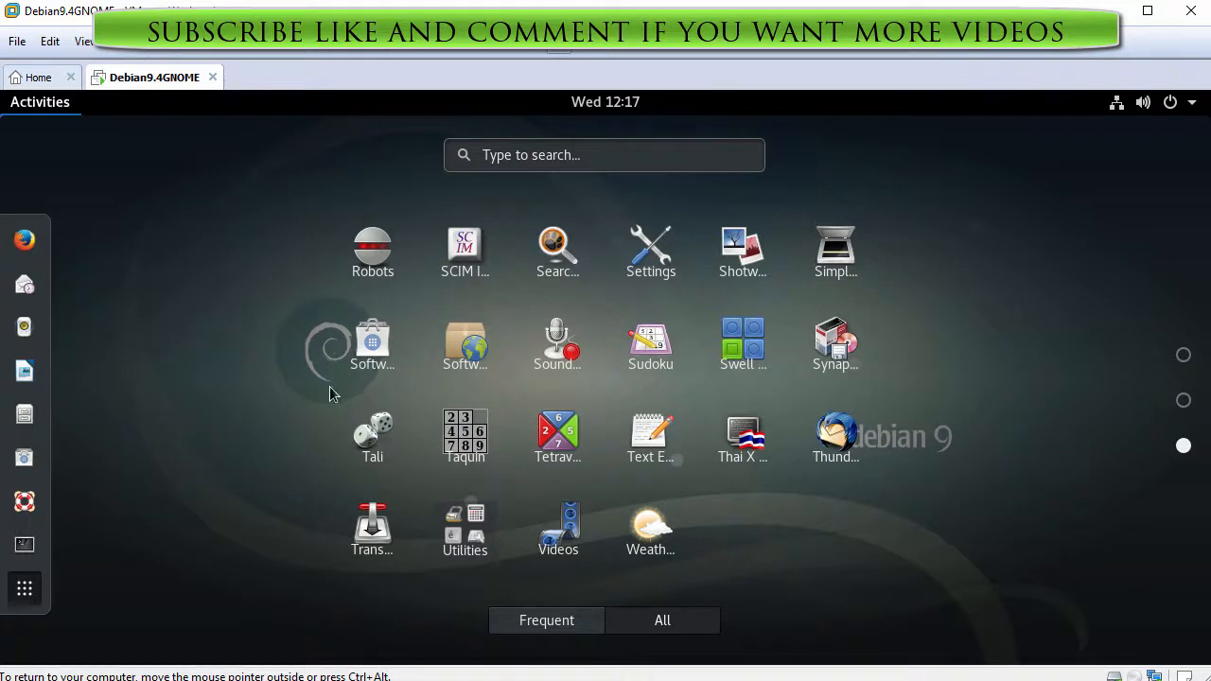
left_click(659, 273)
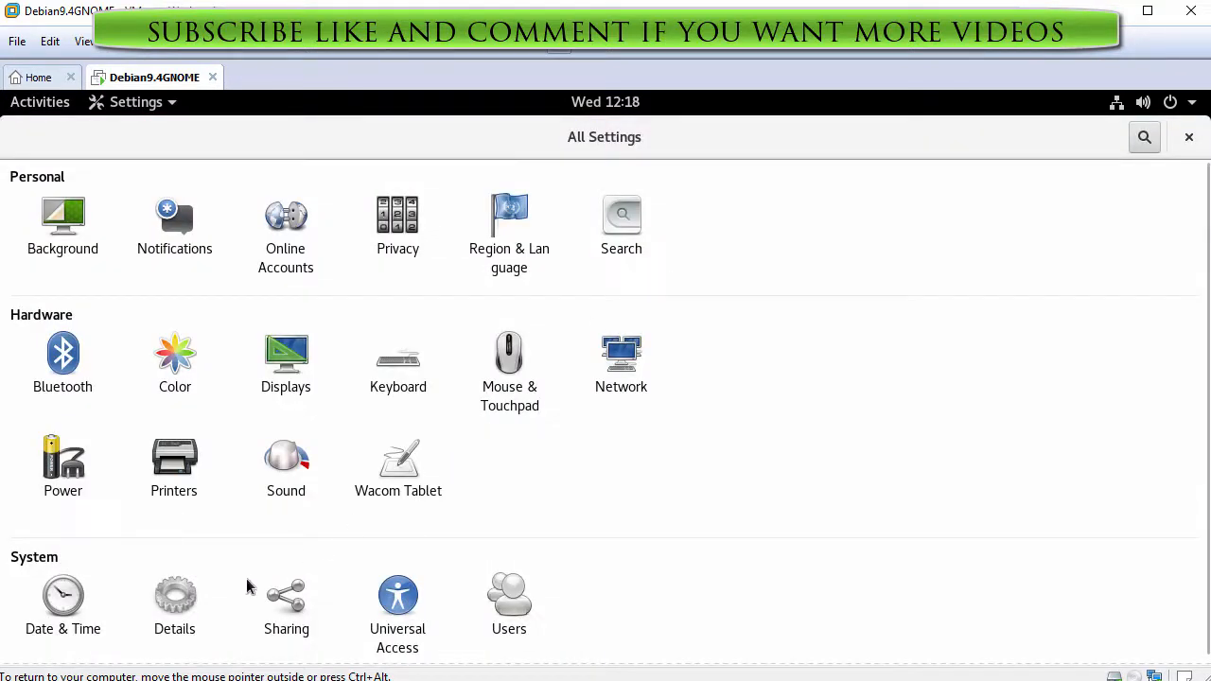
left_click(174, 608)
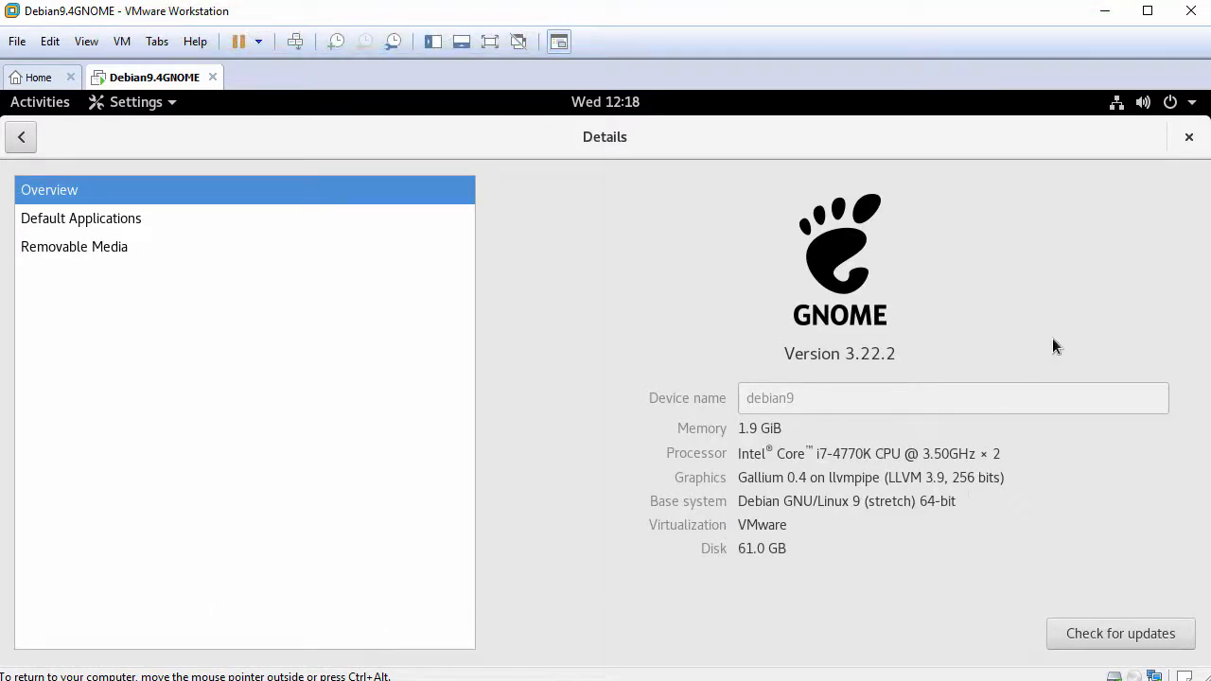
left_click(1188, 138)
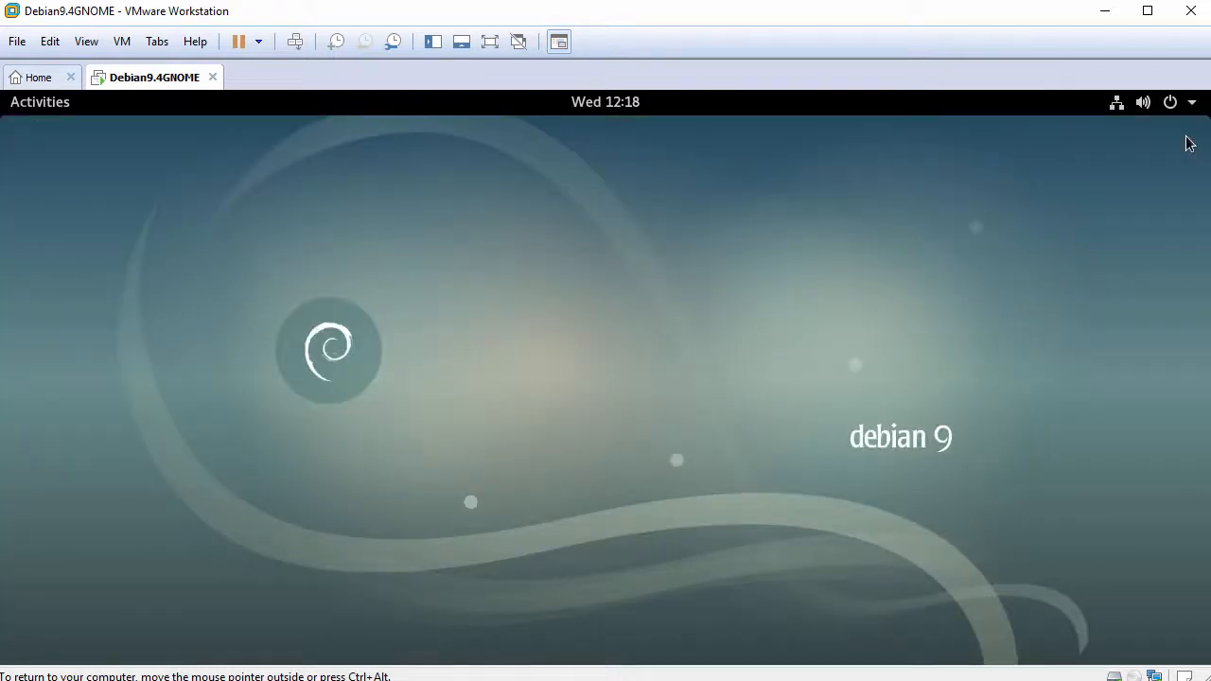
- Expand Wired Connected and the user entry in the status menu, then cancel the power-off prompt
left_click(1173, 107)
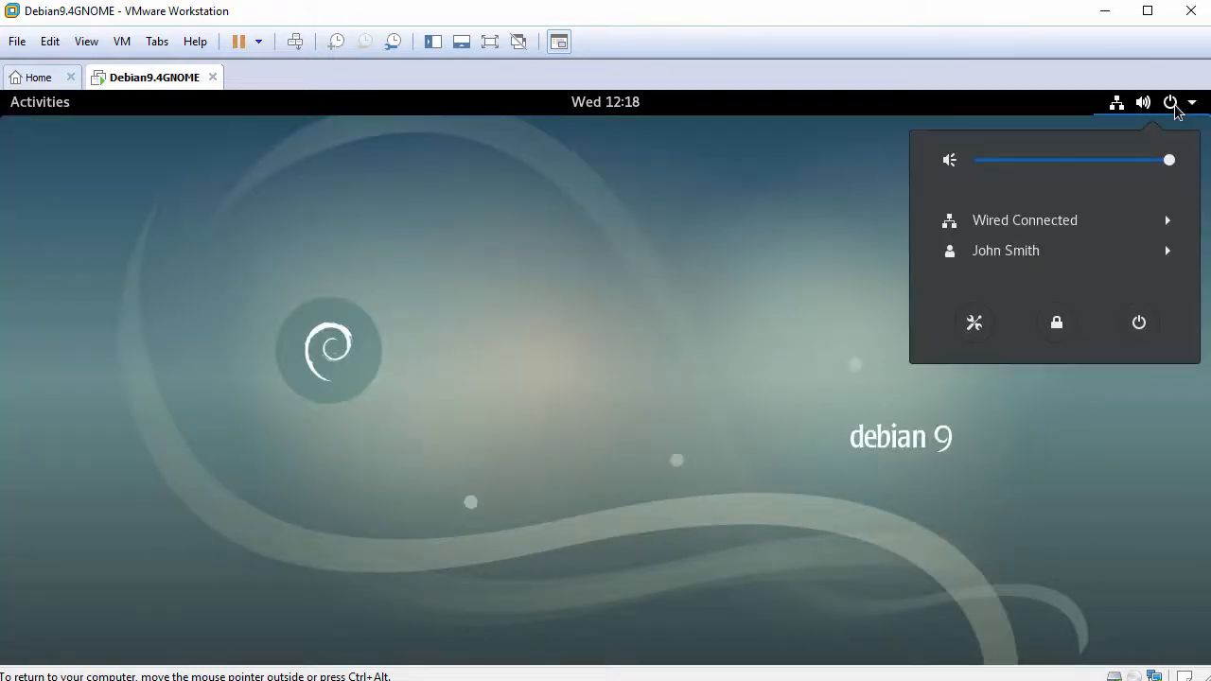
left_click(1101, 225)
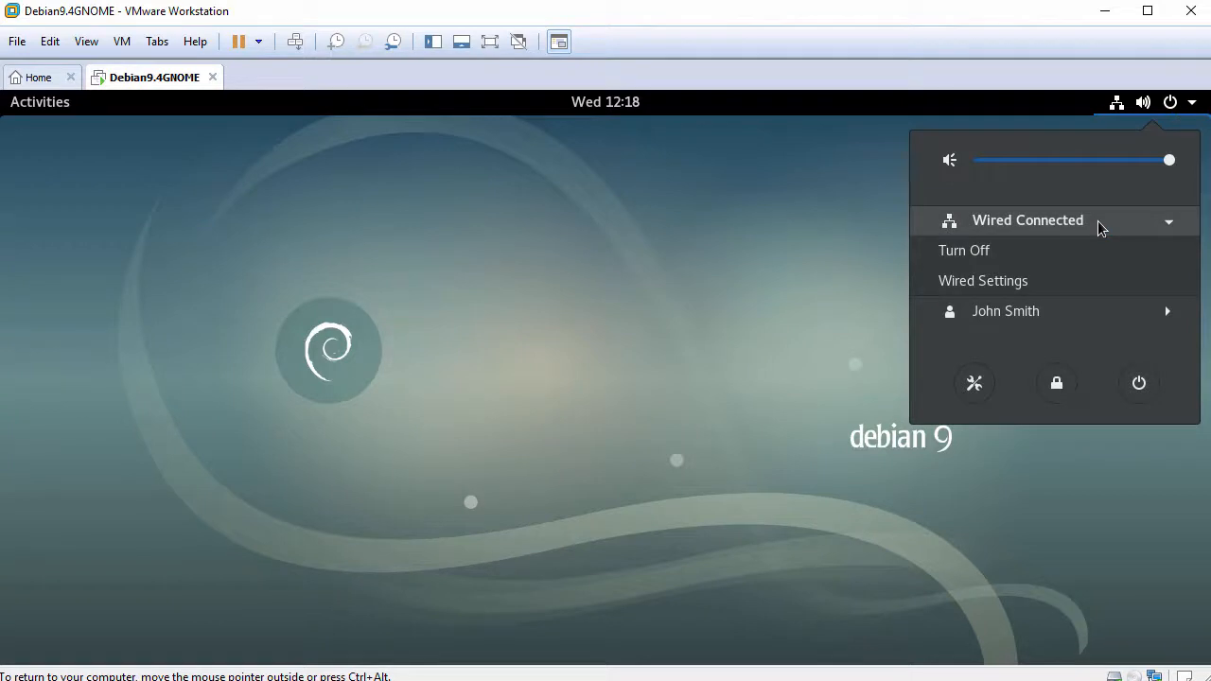
left_click(1049, 313)
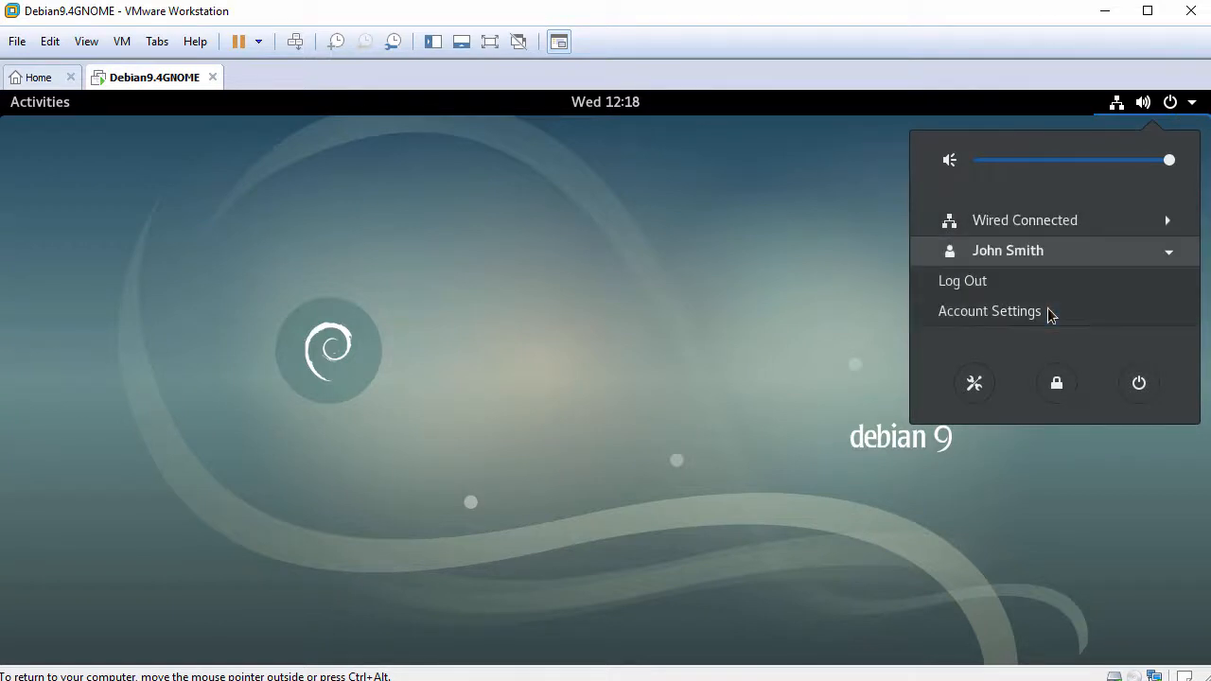
left_click(1142, 386)
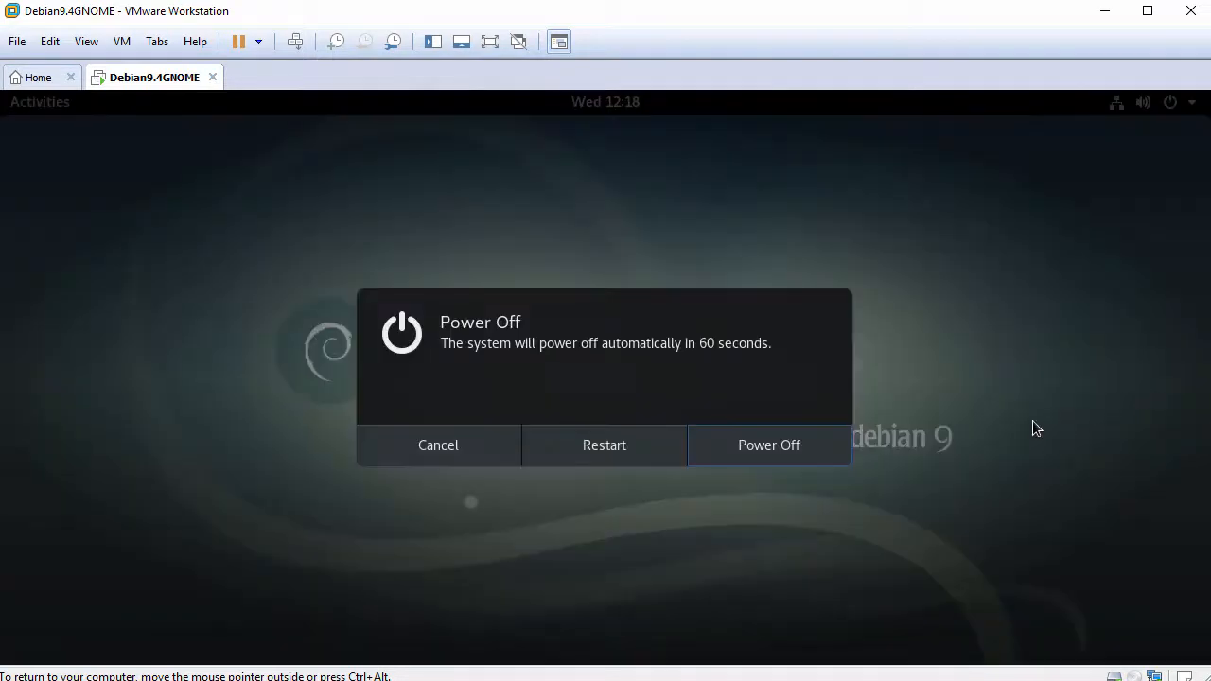
left_click(438, 451)
mouse_move(1, 92)
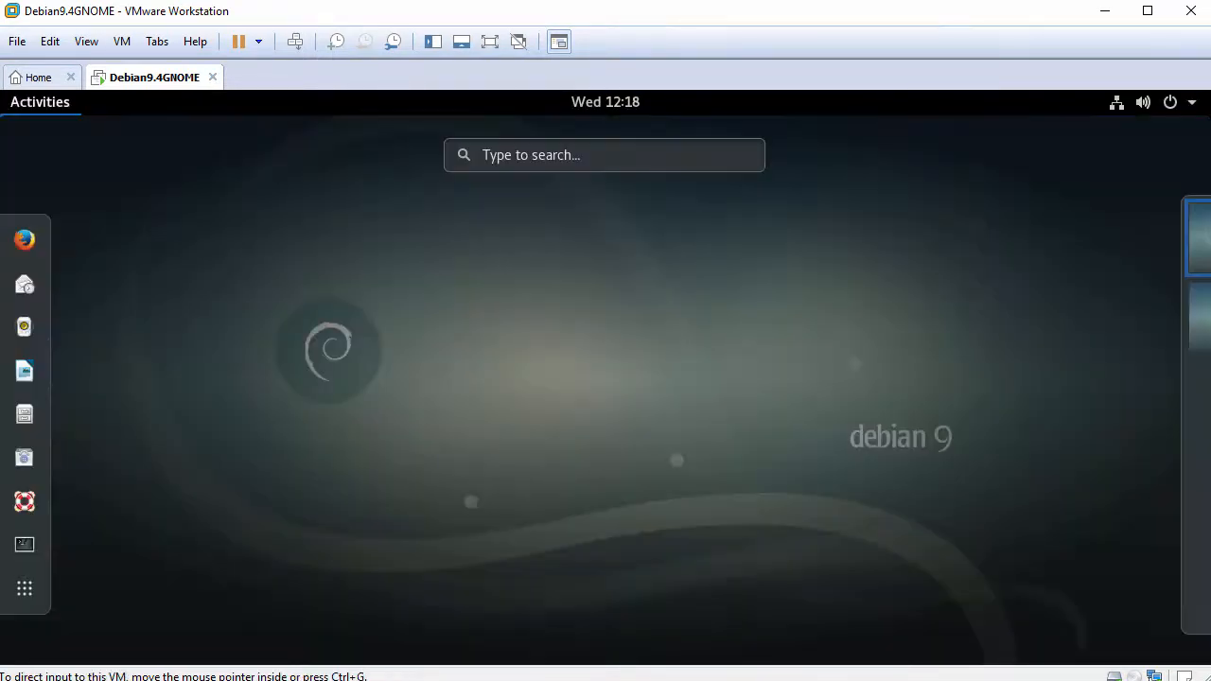